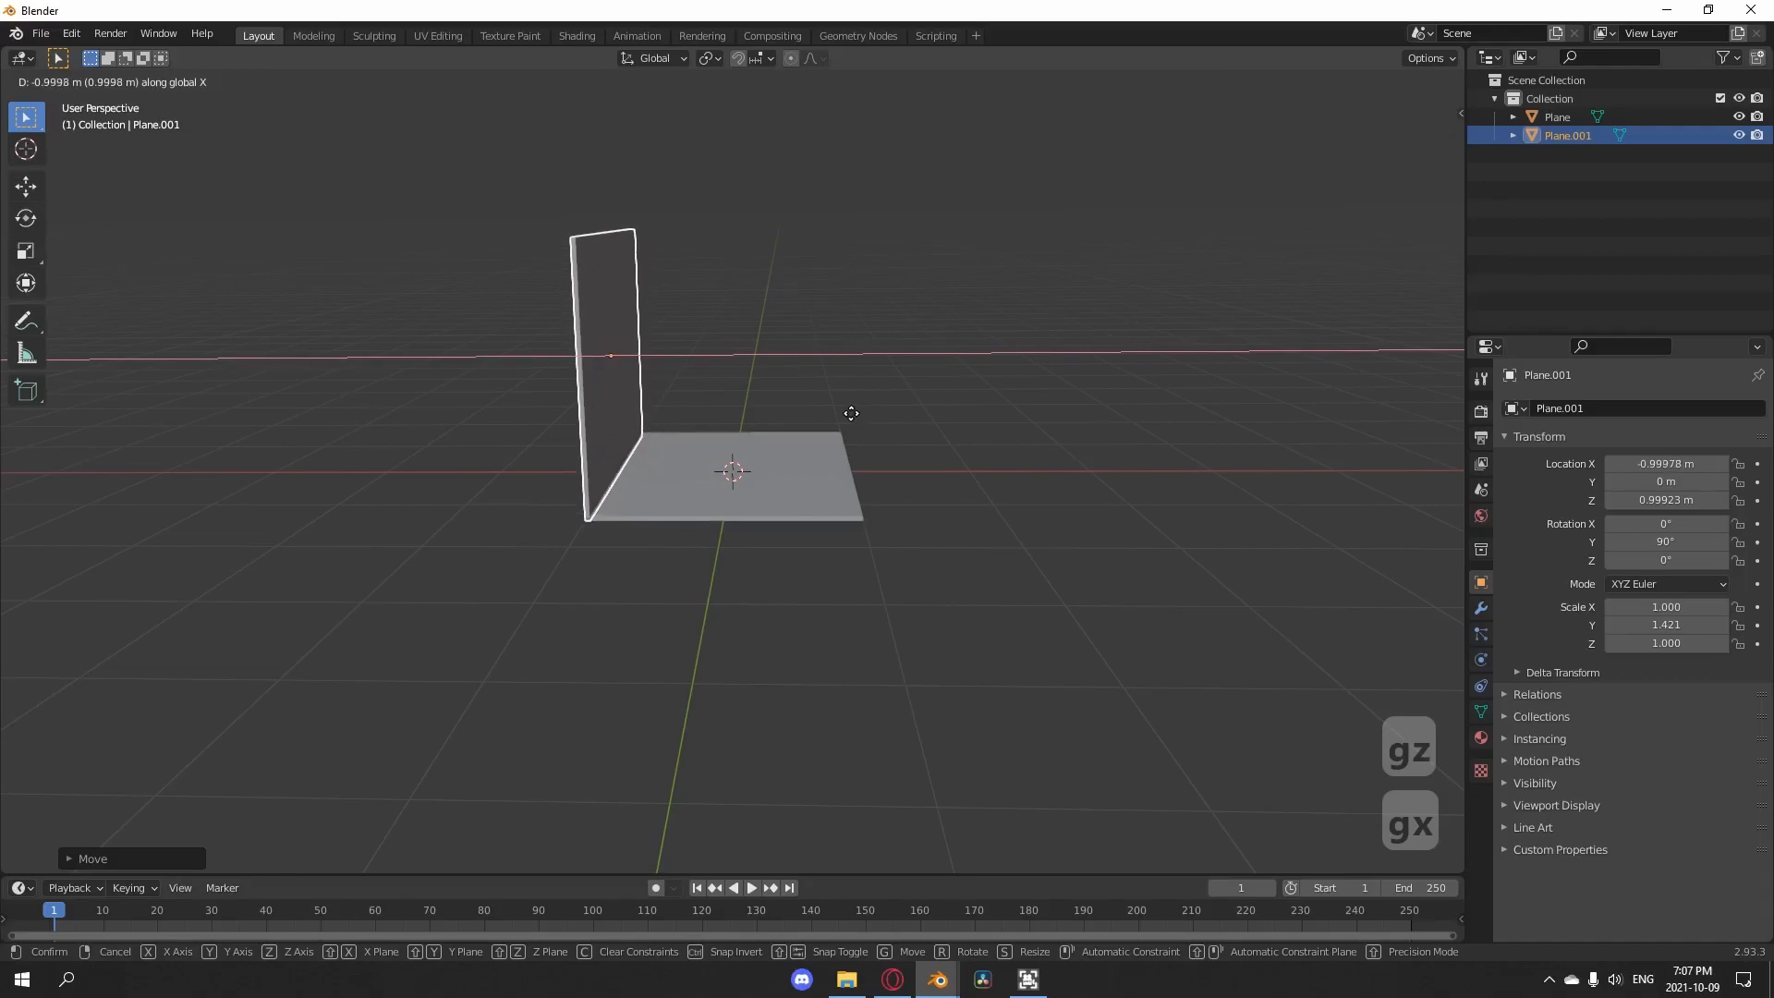
# - Move the upright plane along X to about -1.0075 m, against the edge of the base plane
pyautogui.click(852, 416)
pyautogui.moveTo(852, 416); pyautogui.dragTo(844, 541, button='middle')
pyautogui.click(842, 373)
# - Try to rotate the upright plane about the Y axis around its centre origin, and undo the rotation
pyautogui.press('r')
pyautogui.press('y')
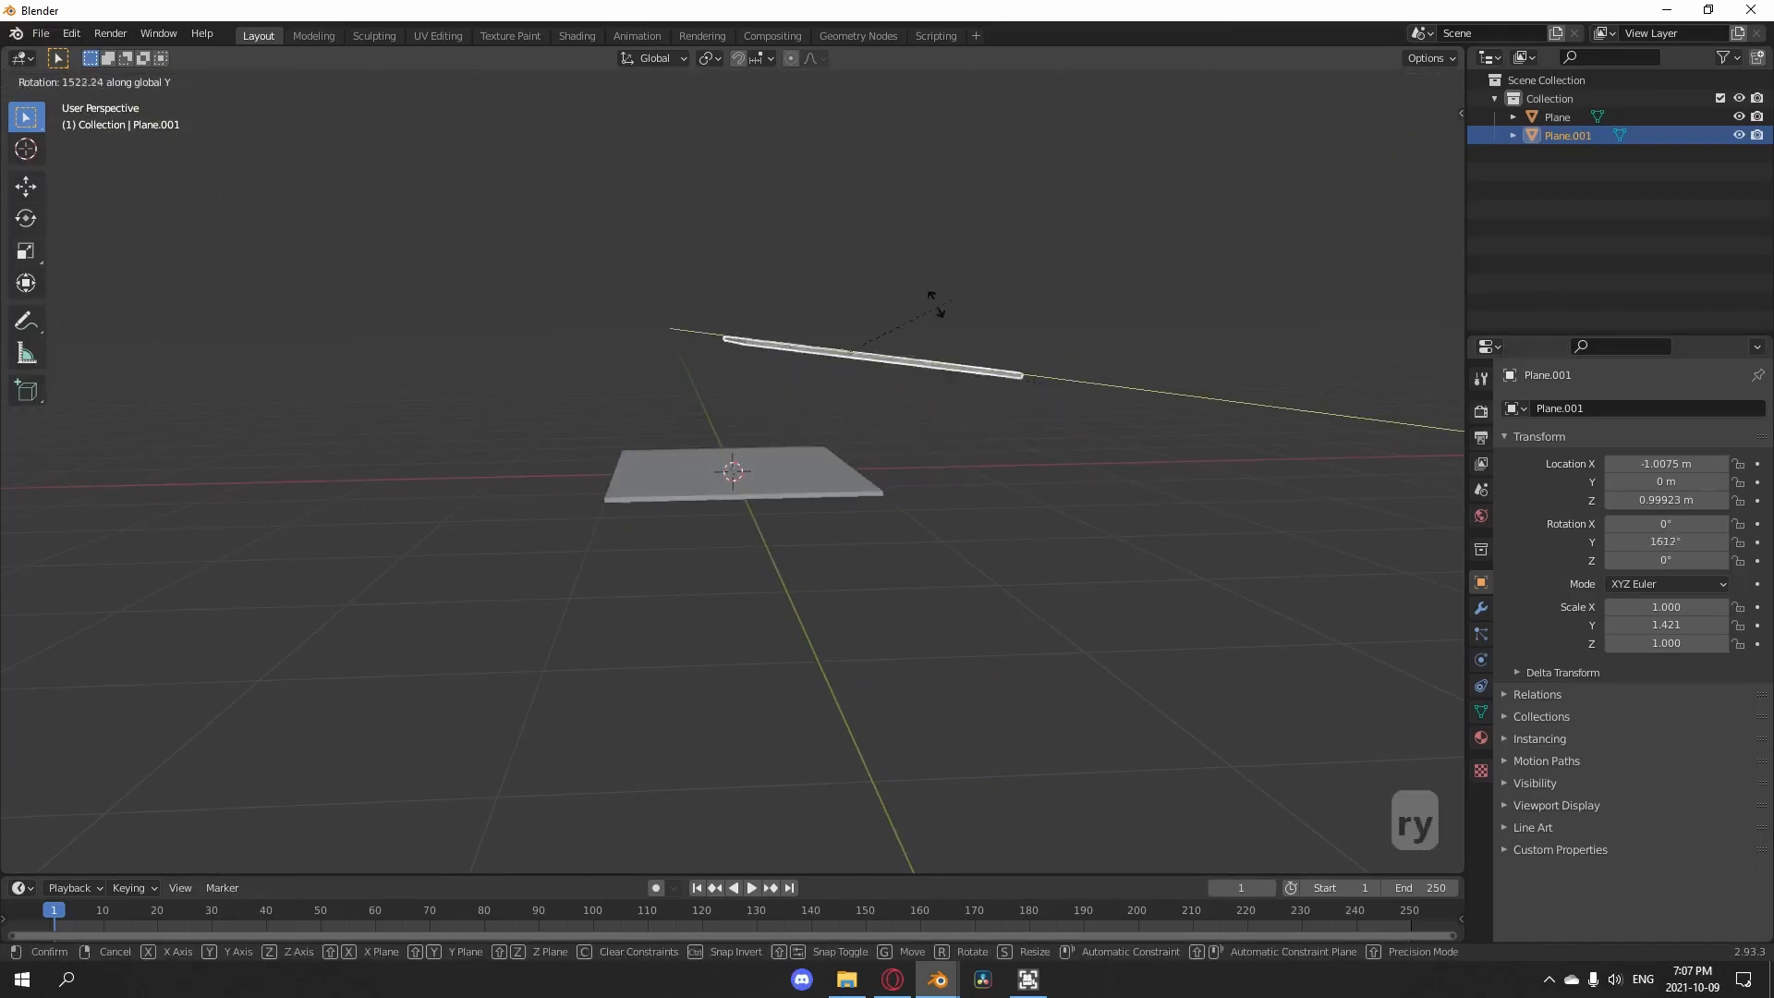
pyautogui.click(1069, 406)
pyautogui.hotkey('ctrl', 'z')
pyautogui.moveTo(904, 529); pyautogui.dragTo(621, 373, button='middle')
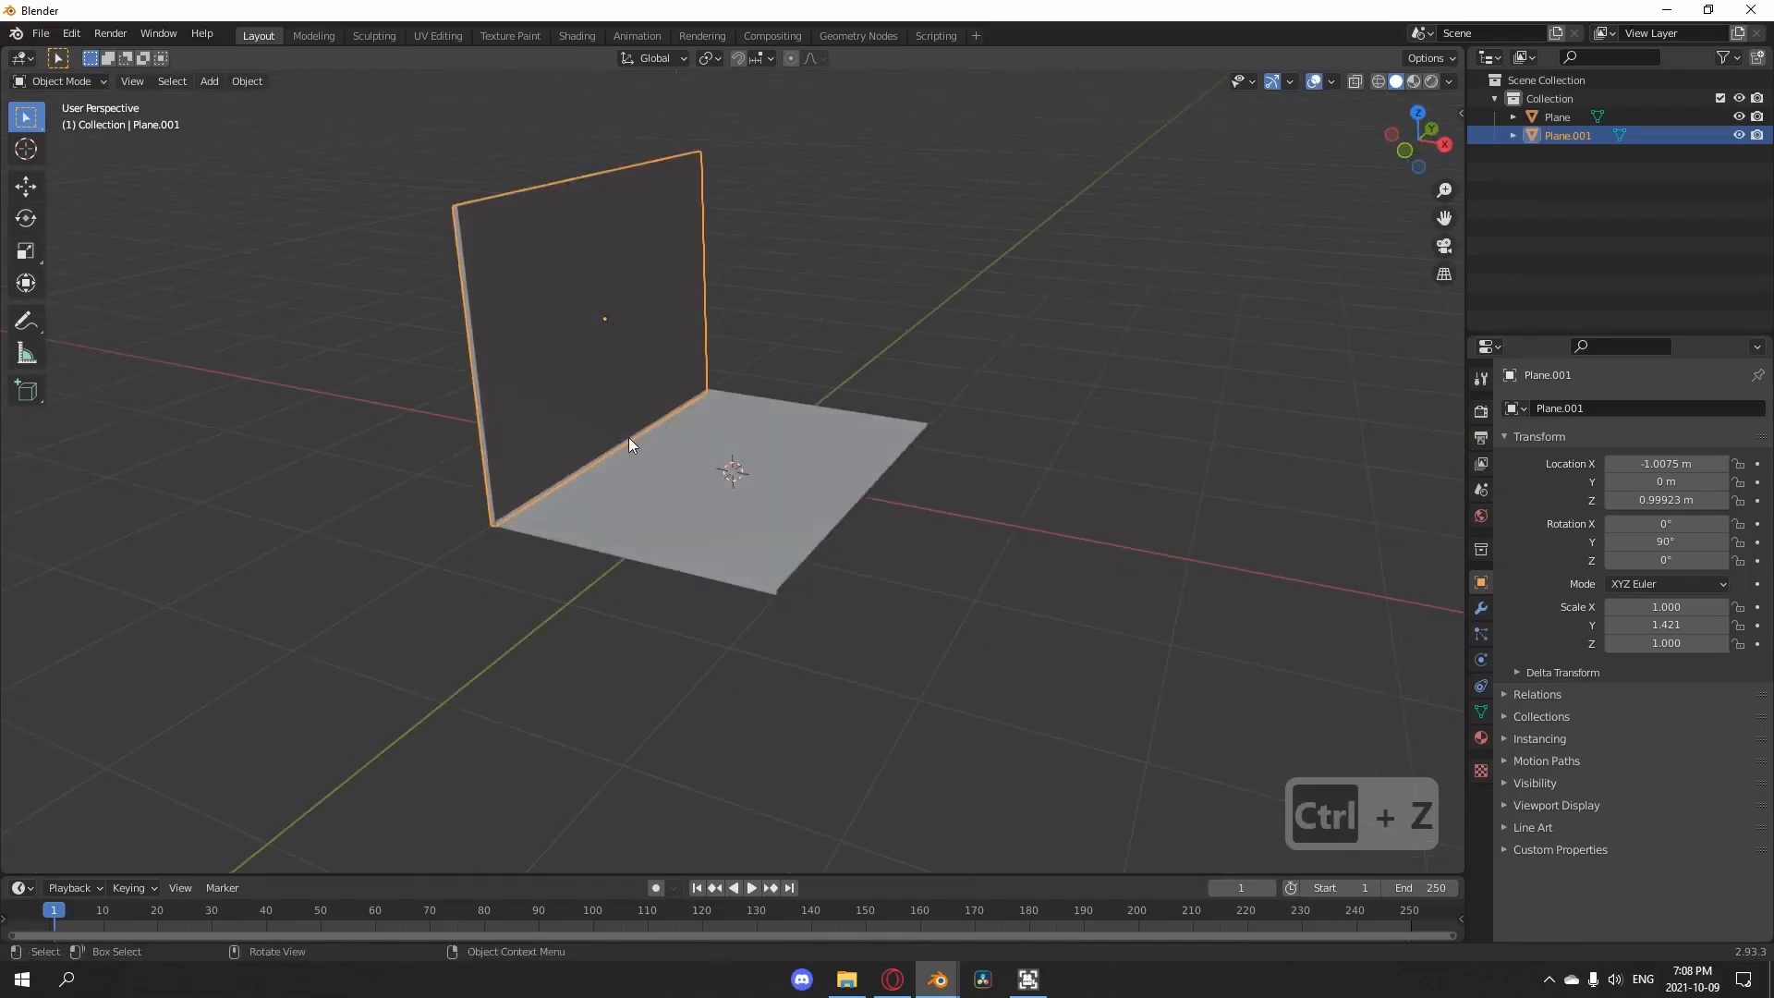
# - In Edit Mode, raise the upright plane's geometry about 1 m along Z so its origin lies at the lower edge
pyautogui.moveTo(626, 364); pyautogui.dragTo(987, 579, button='middle')
pyautogui.press('Tab')
pyautogui.moveTo(831, 554); pyautogui.dragTo(782, 526, button='middle')
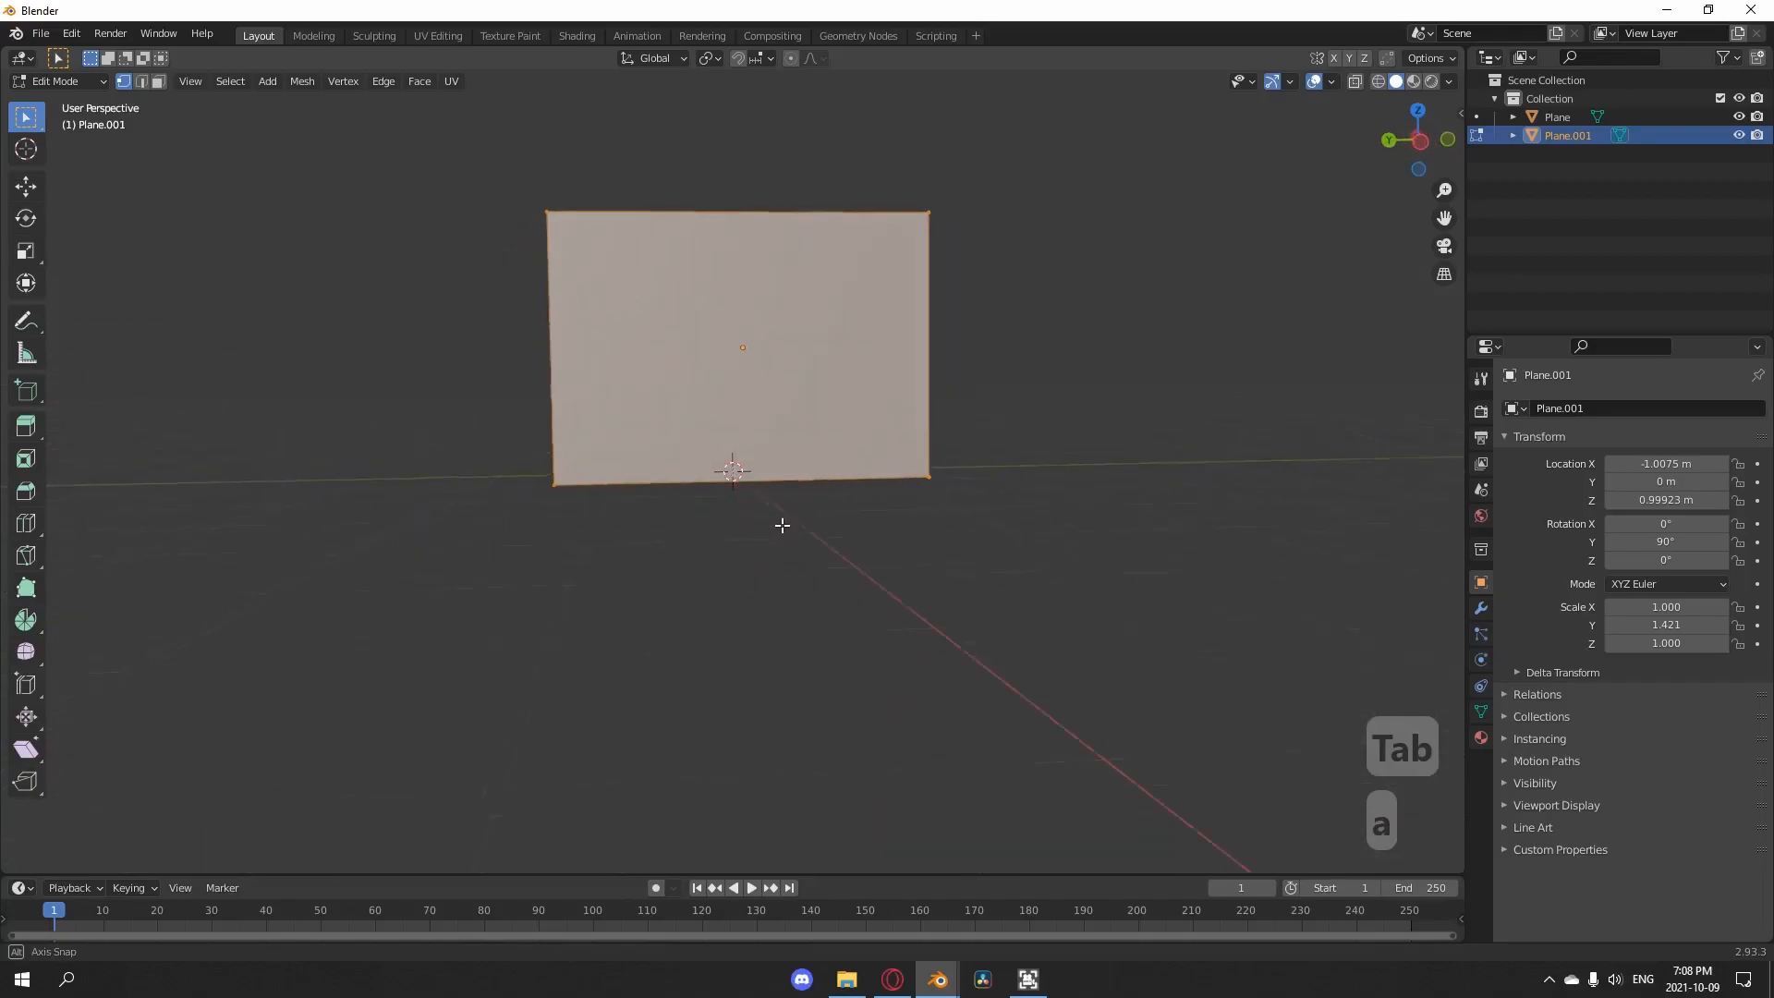
pyautogui.press('g')
pyautogui.press('z')
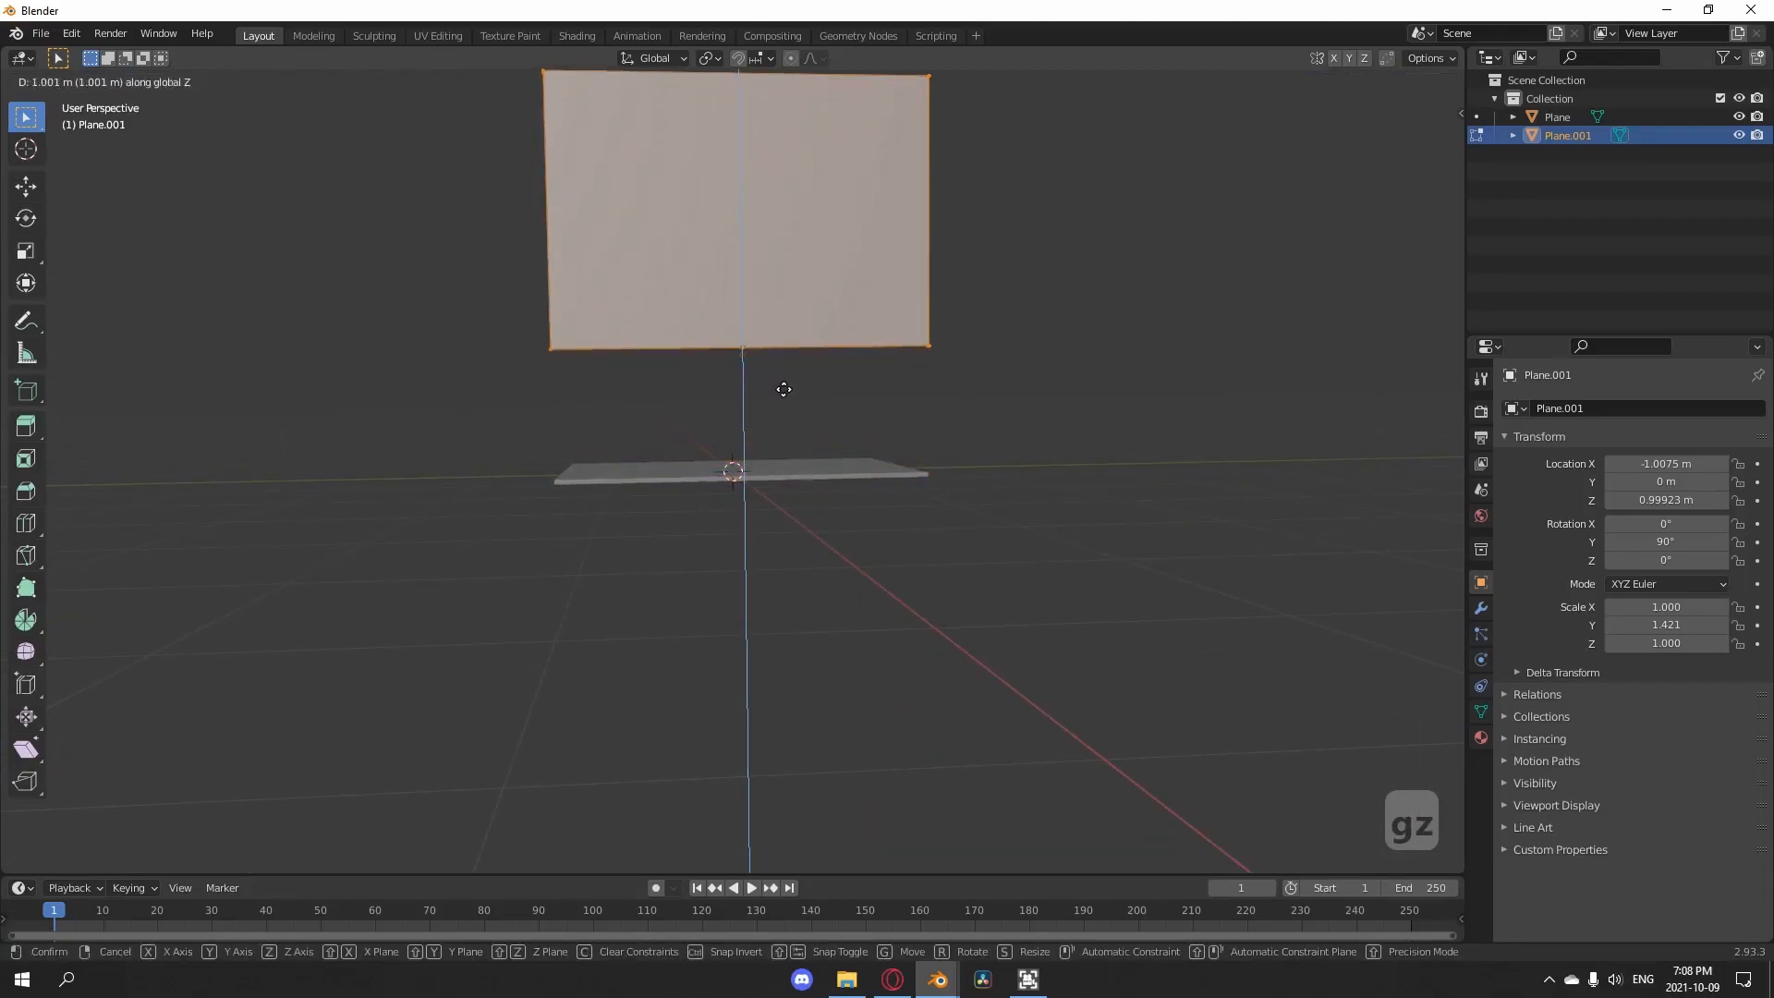
pyautogui.click(783, 389)
pyautogui.press('Tab')
# - Try rotating the raised plane about the X and Y axes to test its new pivot, and cancel the rotation
pyautogui.moveTo(835, 586); pyautogui.dragTo(939, 602, button='middle')
pyautogui.press('r')
pyautogui.press('x')
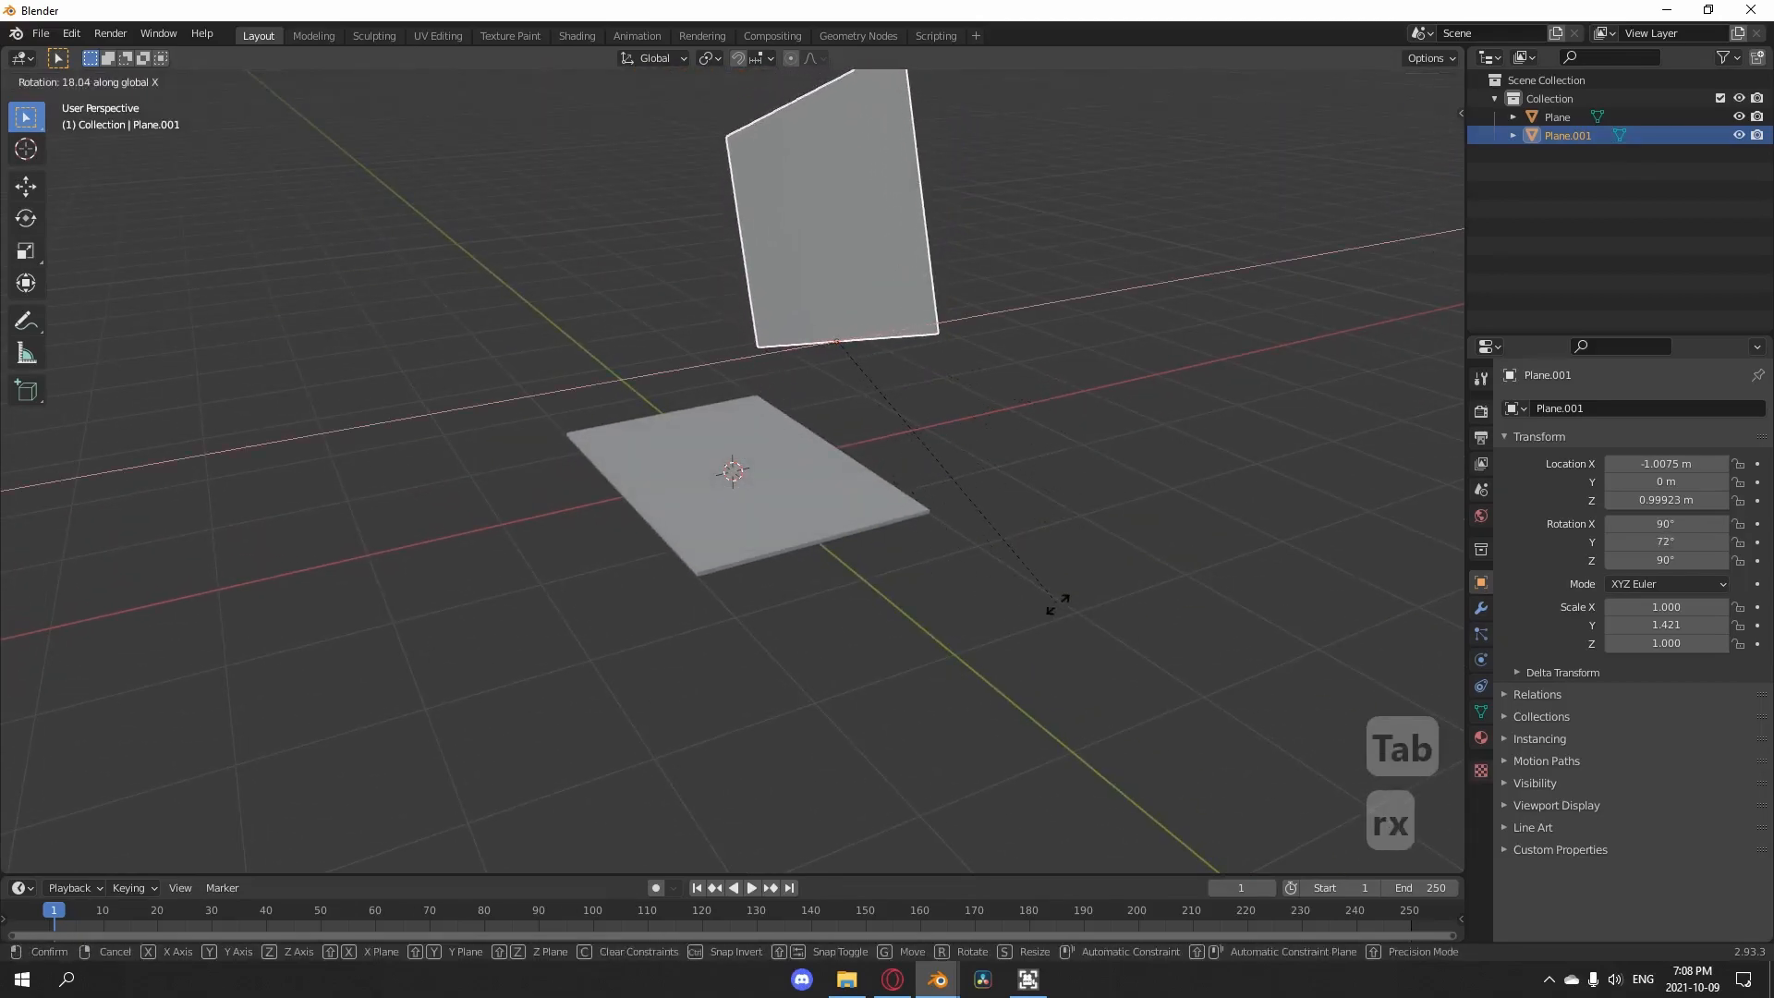
pyautogui.press('r')
pyautogui.press('y')
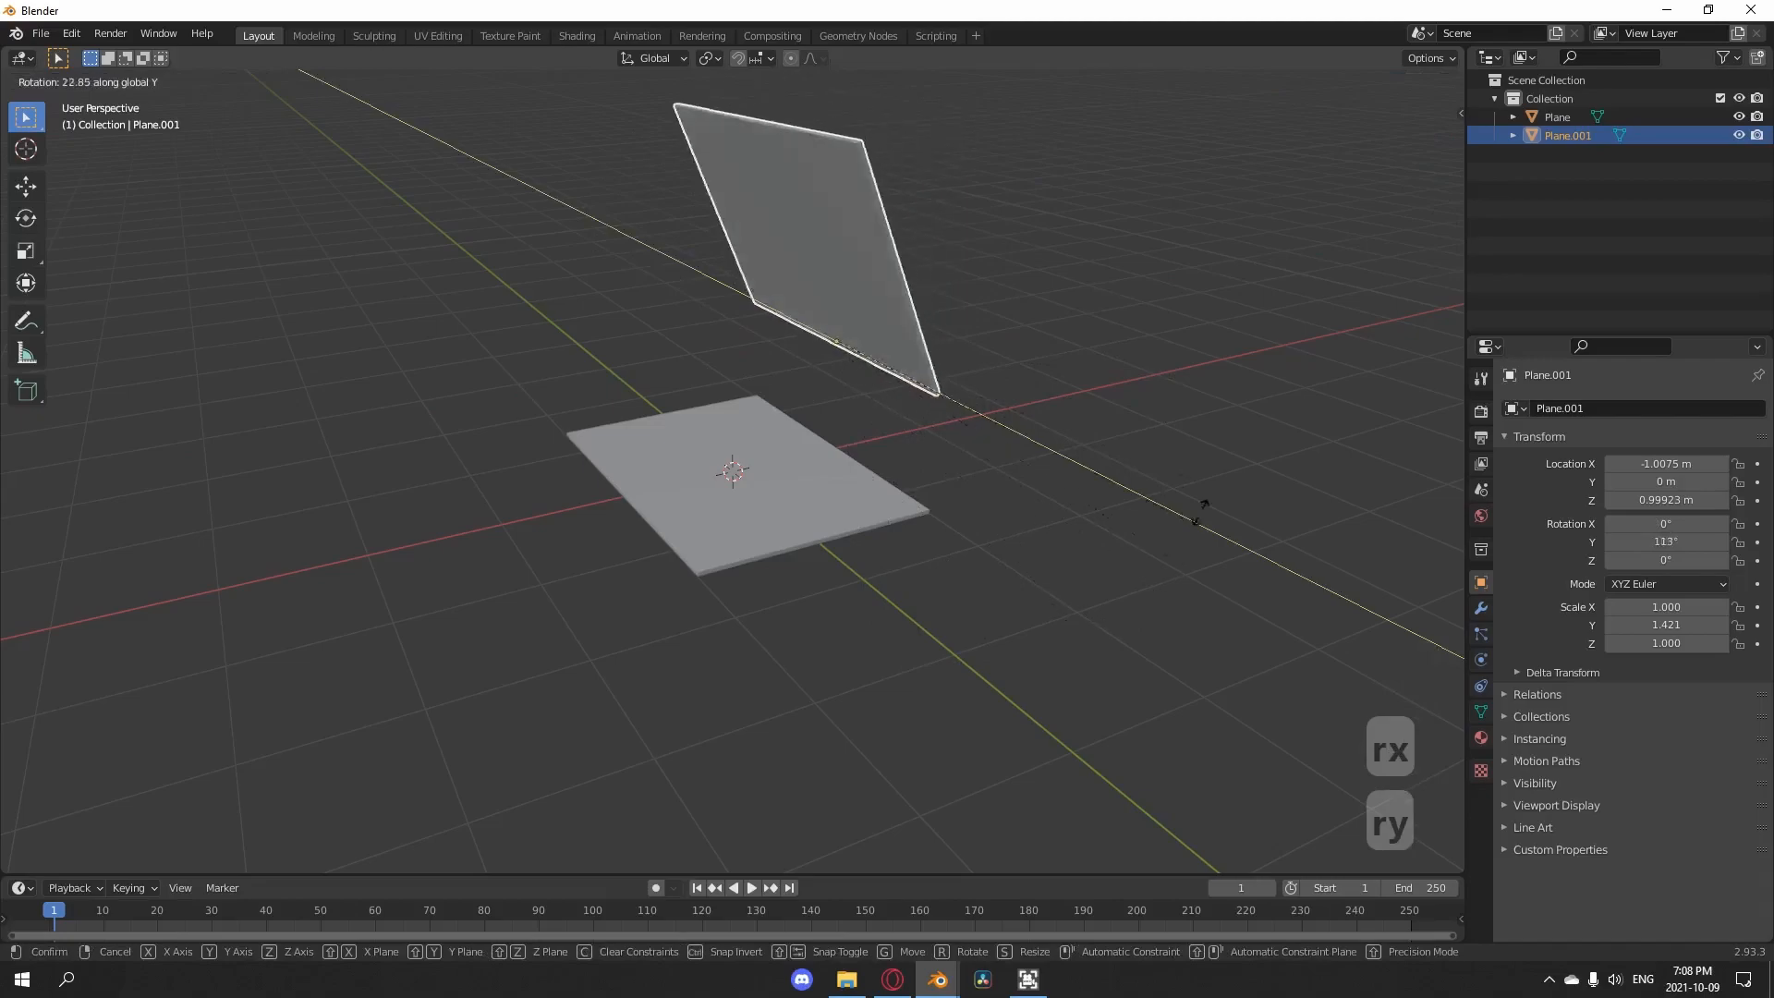
pyautogui.rightClick(1180, 448)
# - Lower the upright plane along Z until its bottom edge meets the base plane
pyautogui.moveTo(1085, 531); pyautogui.dragTo(1017, 471, button='middle')
pyautogui.press('g')
pyautogui.moveTo(998, 568); pyautogui.dragTo(1161, 626, button='middle')
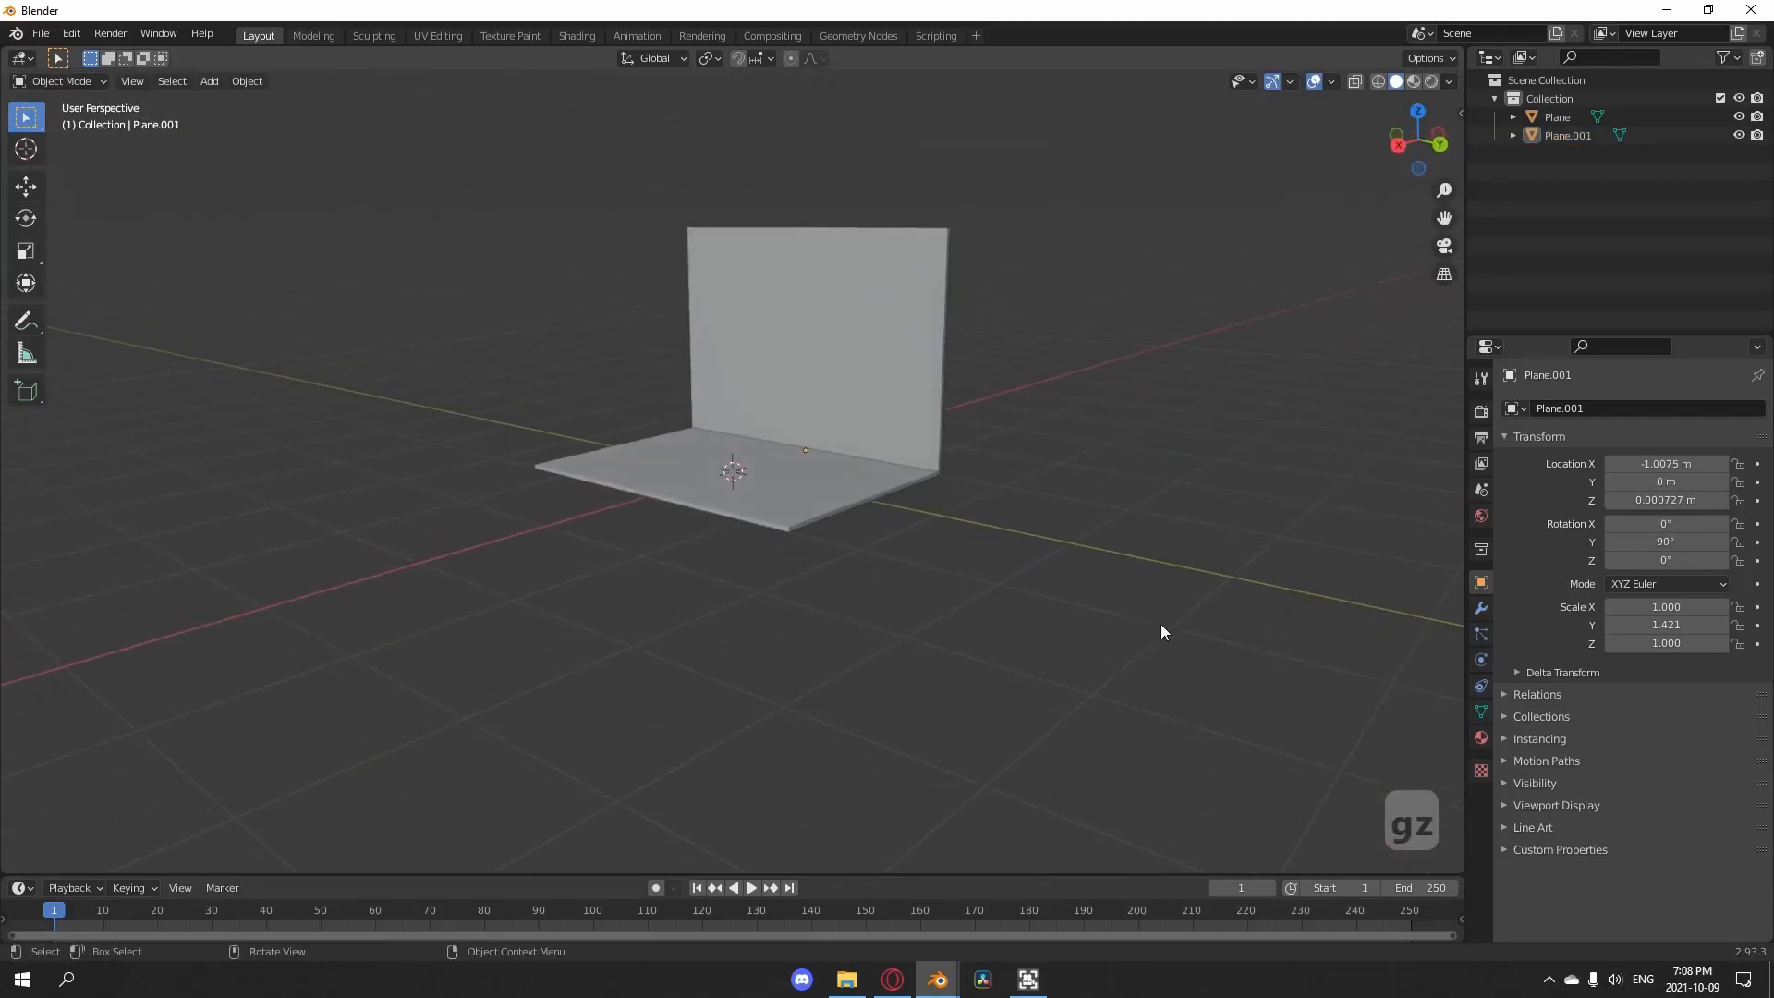
pyautogui.scroll(3, 952, 599)
pyautogui.moveTo(951, 599); pyautogui.dragTo(868, 588, button='middle')
pyautogui.scroll(-5, 1080, 620)
# - Test the laptop lid's hinge by rotating the upright plane about the Y axis, and cancel the rotation
pyautogui.click(864, 451)
pyautogui.moveTo(941, 513); pyautogui.dragTo(885, 493, button='middle')
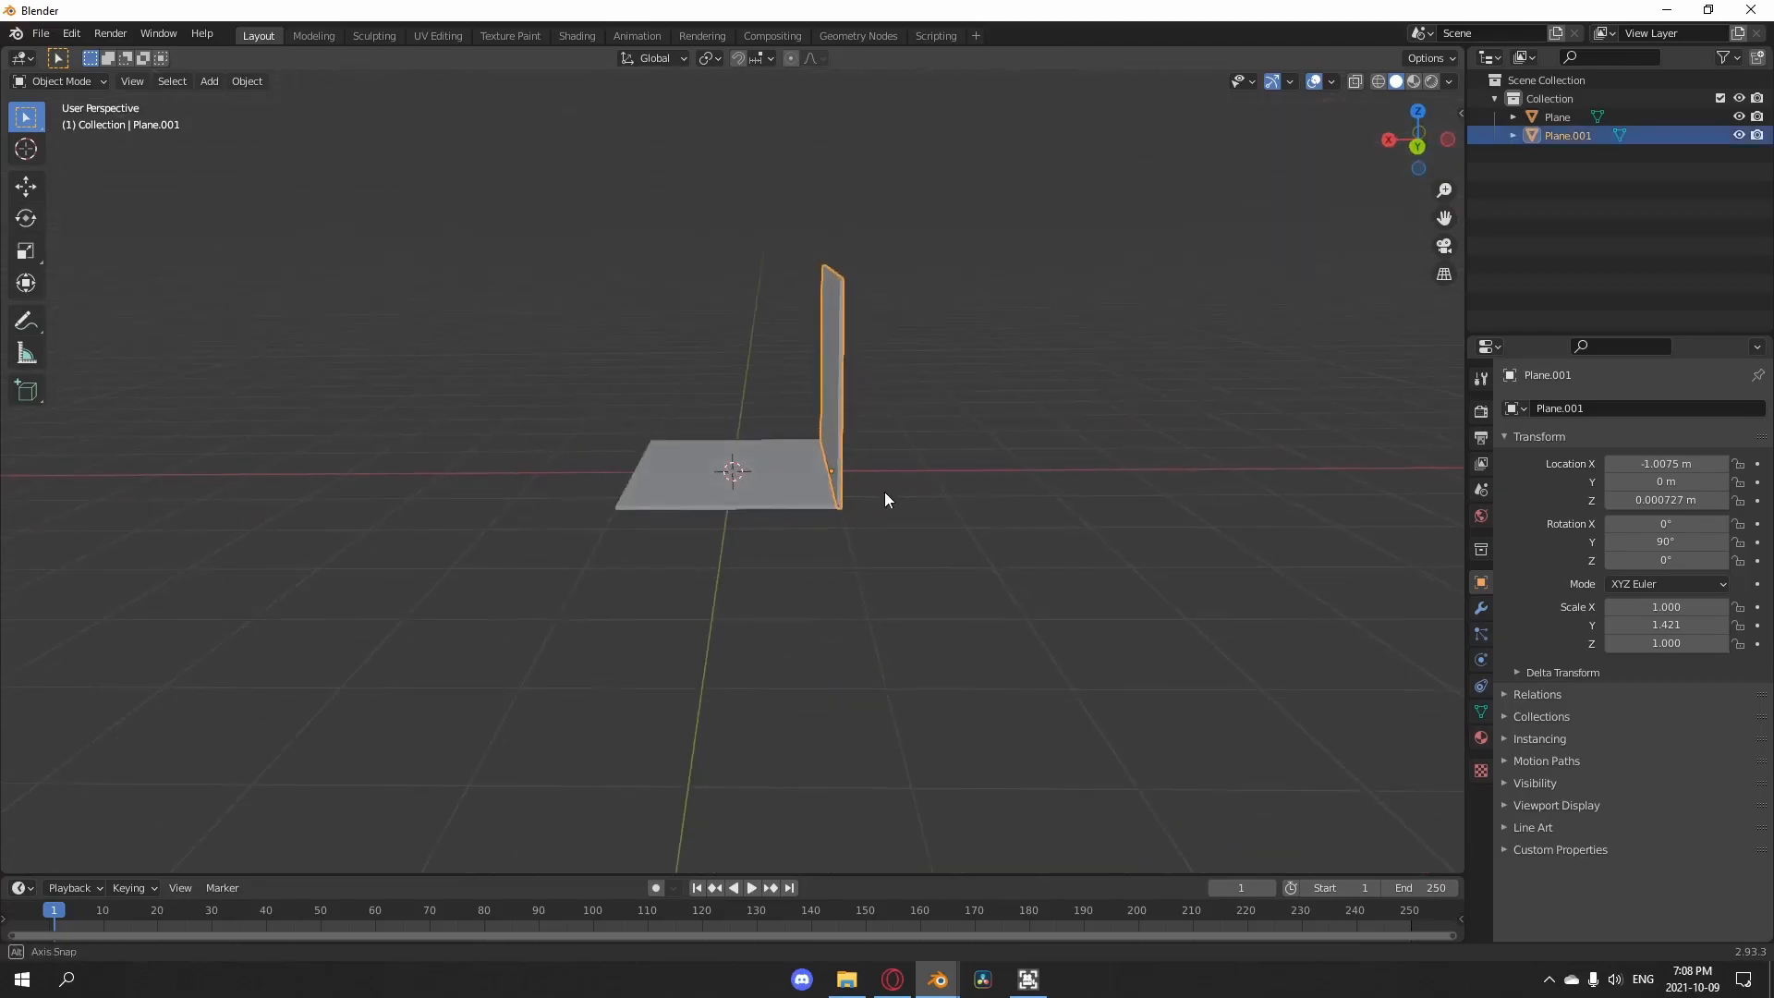
pyautogui.press('r')
pyautogui.press('y')
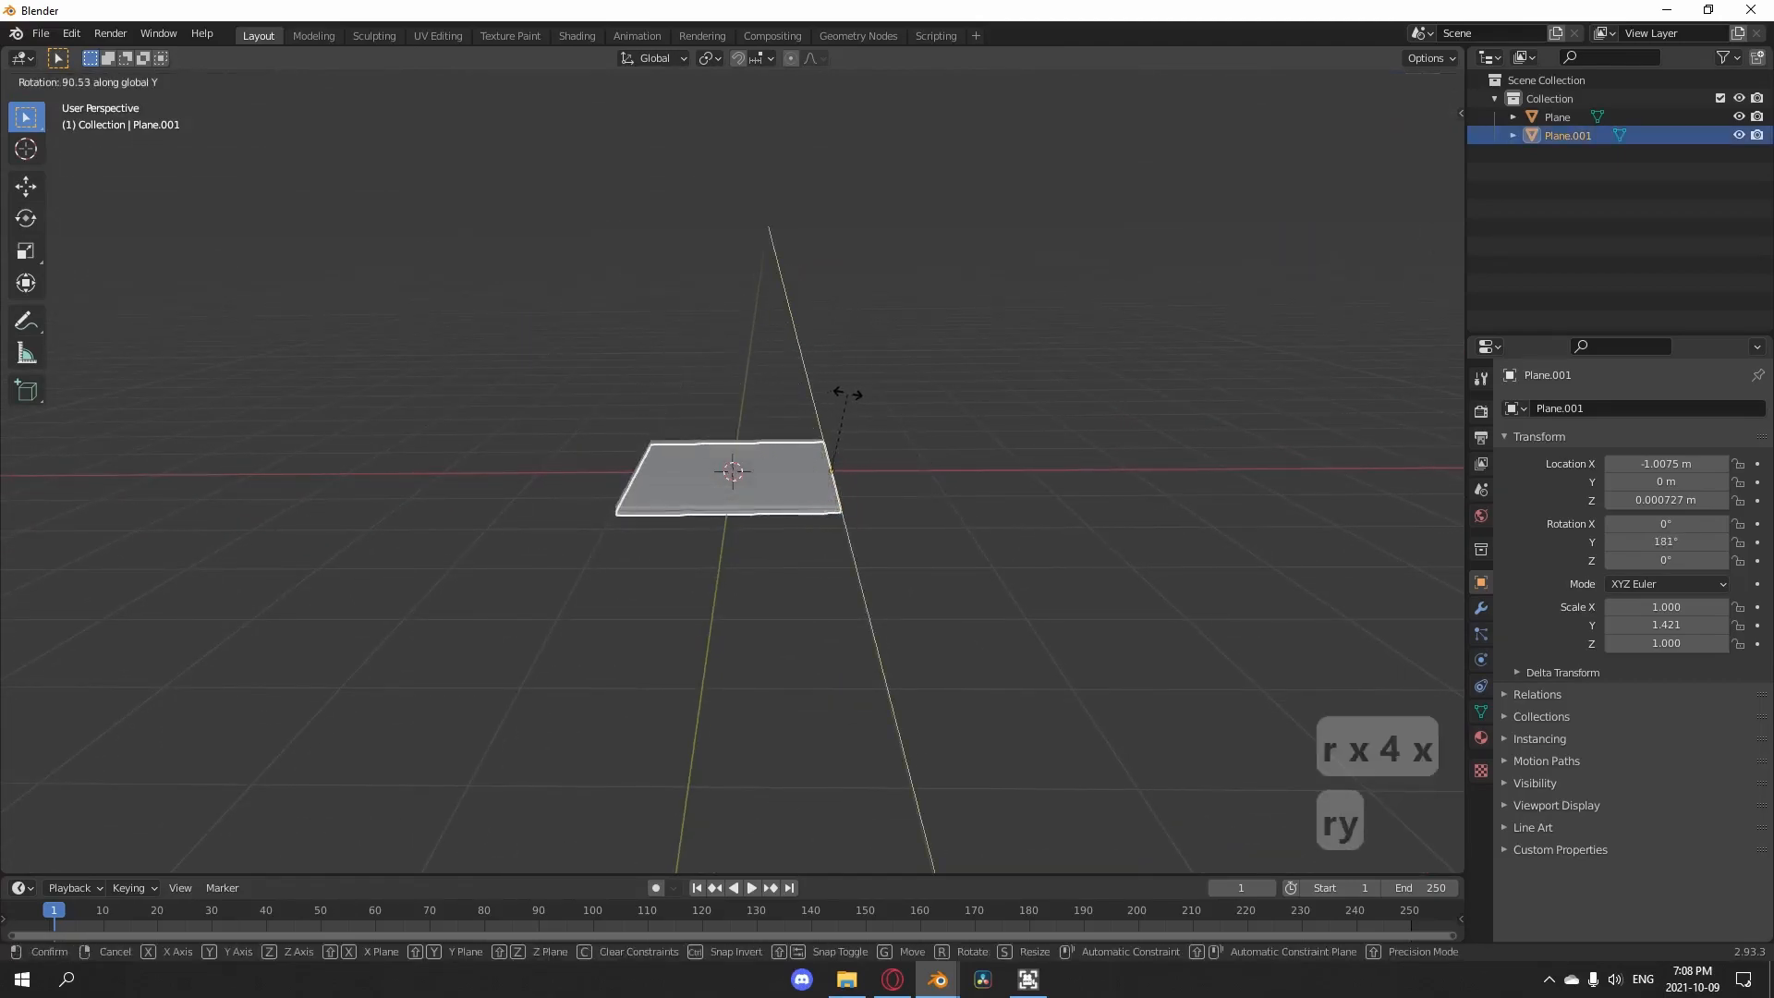
pyautogui.press('Escape')
pyautogui.moveTo(781, 536); pyautogui.dragTo(971, 604, button='middle')
pyautogui.click(826, 543)
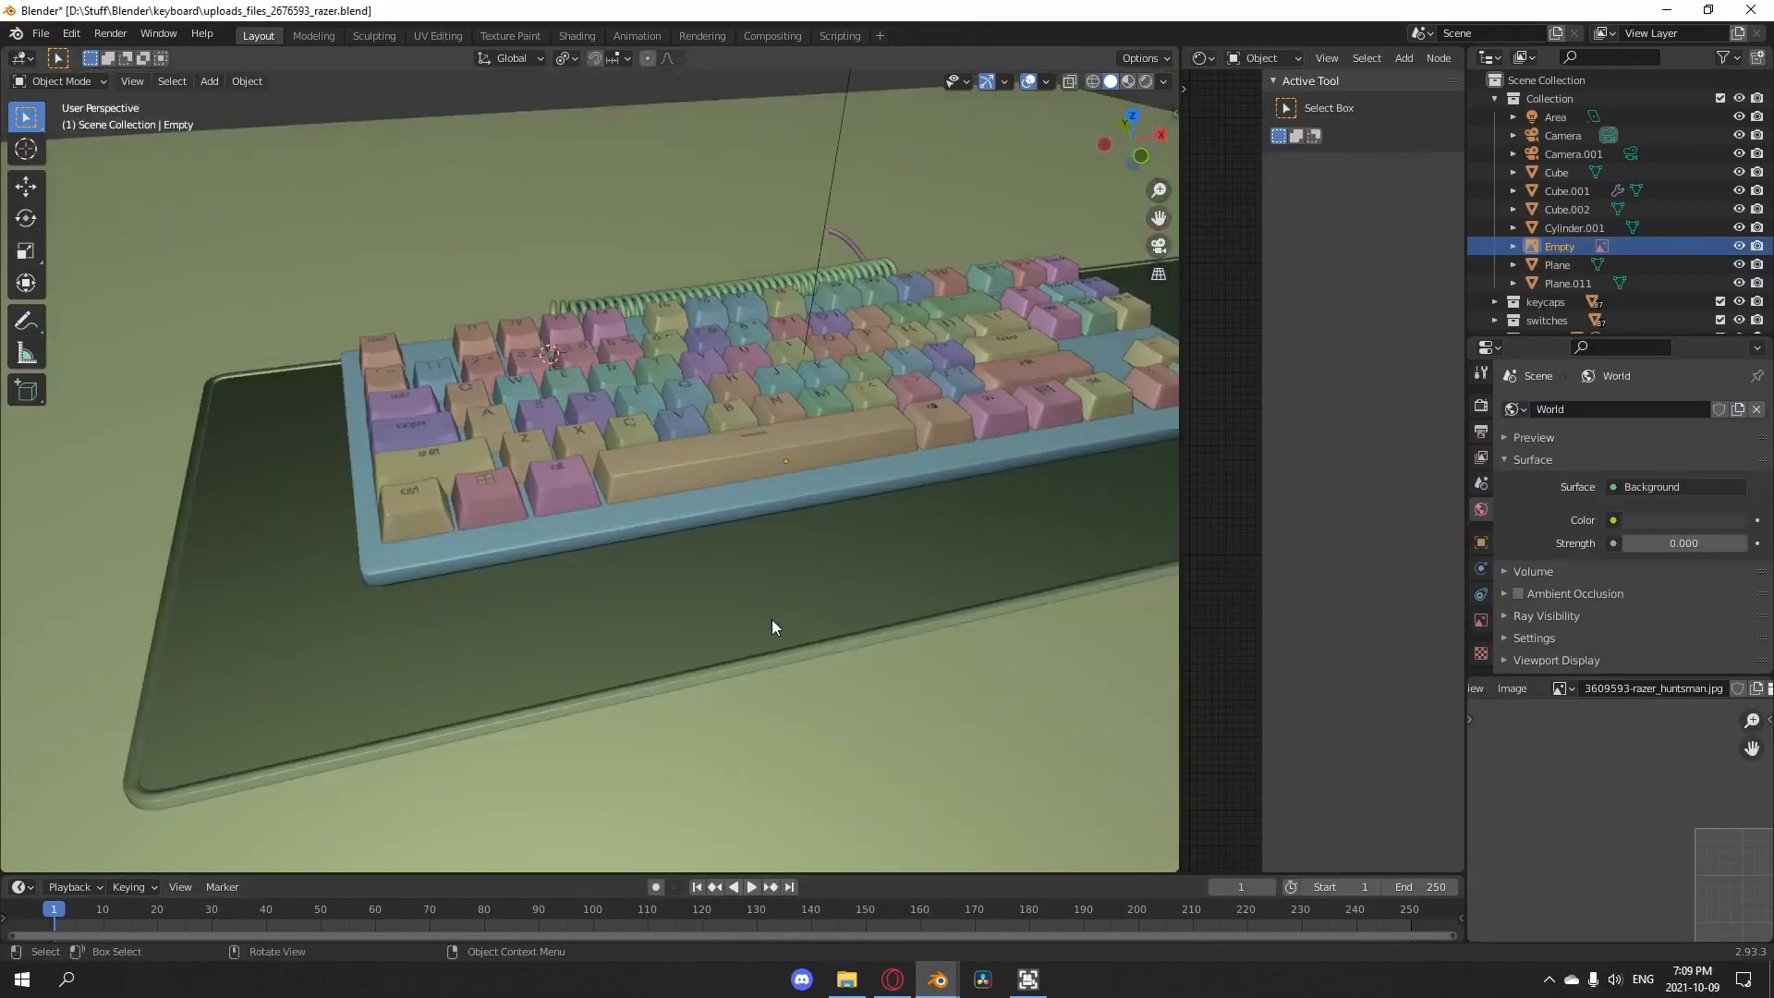
# - In the keyboard scene, delete the coiled cable behind the keyboard
pyautogui.scroll(-3, 773, 620)
pyautogui.moveTo(773, 619); pyautogui.dragTo(562, 648, button='middle')
pyautogui.scroll(4, 562, 649)
pyautogui.scroll(-3, 686, 549)
pyautogui.click(685, 545)
pyautogui.moveTo(707, 575); pyautogui.dragTo(613, 563, button='middle')
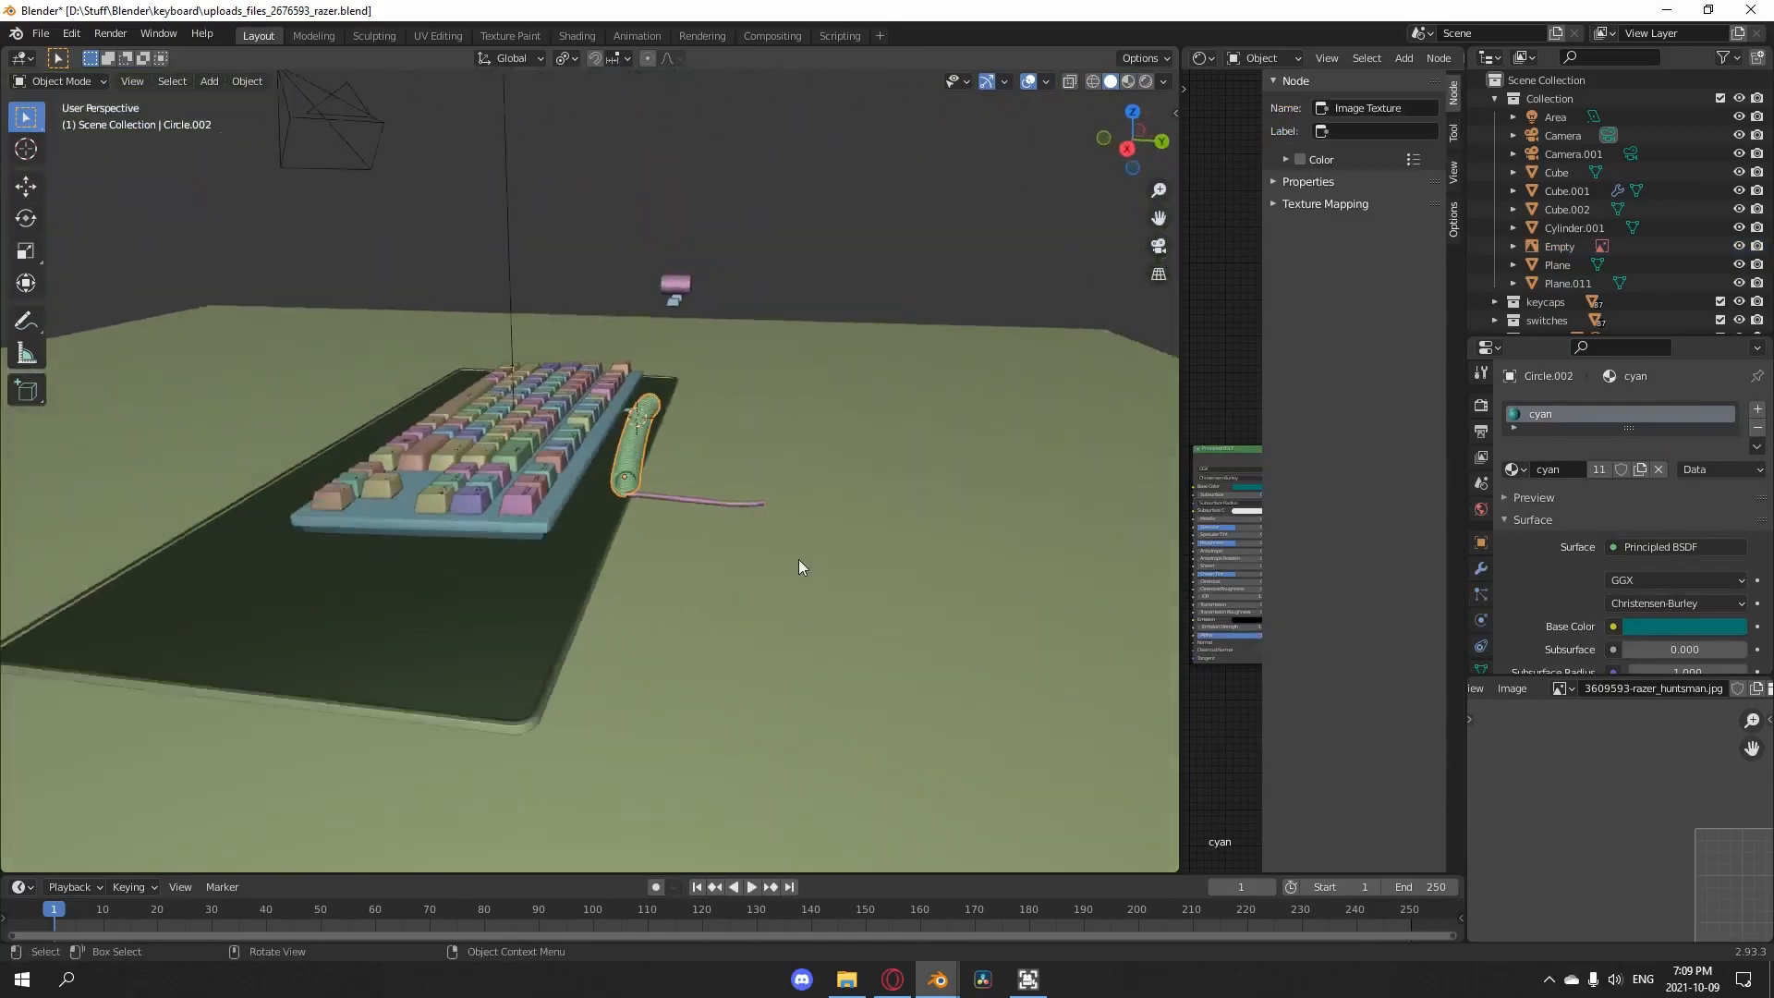
pyautogui.scroll(1, 800, 560)
pyautogui.click(800, 560)
pyautogui.moveTo(800, 560); pyautogui.dragTo(586, 441, button='middle')
pyautogui.scroll(5, 797, 430)
pyautogui.click(624, 458)
pyautogui.click(635, 405)
pyautogui.scroll(-3, 623, 414)
pyautogui.press('Delete')
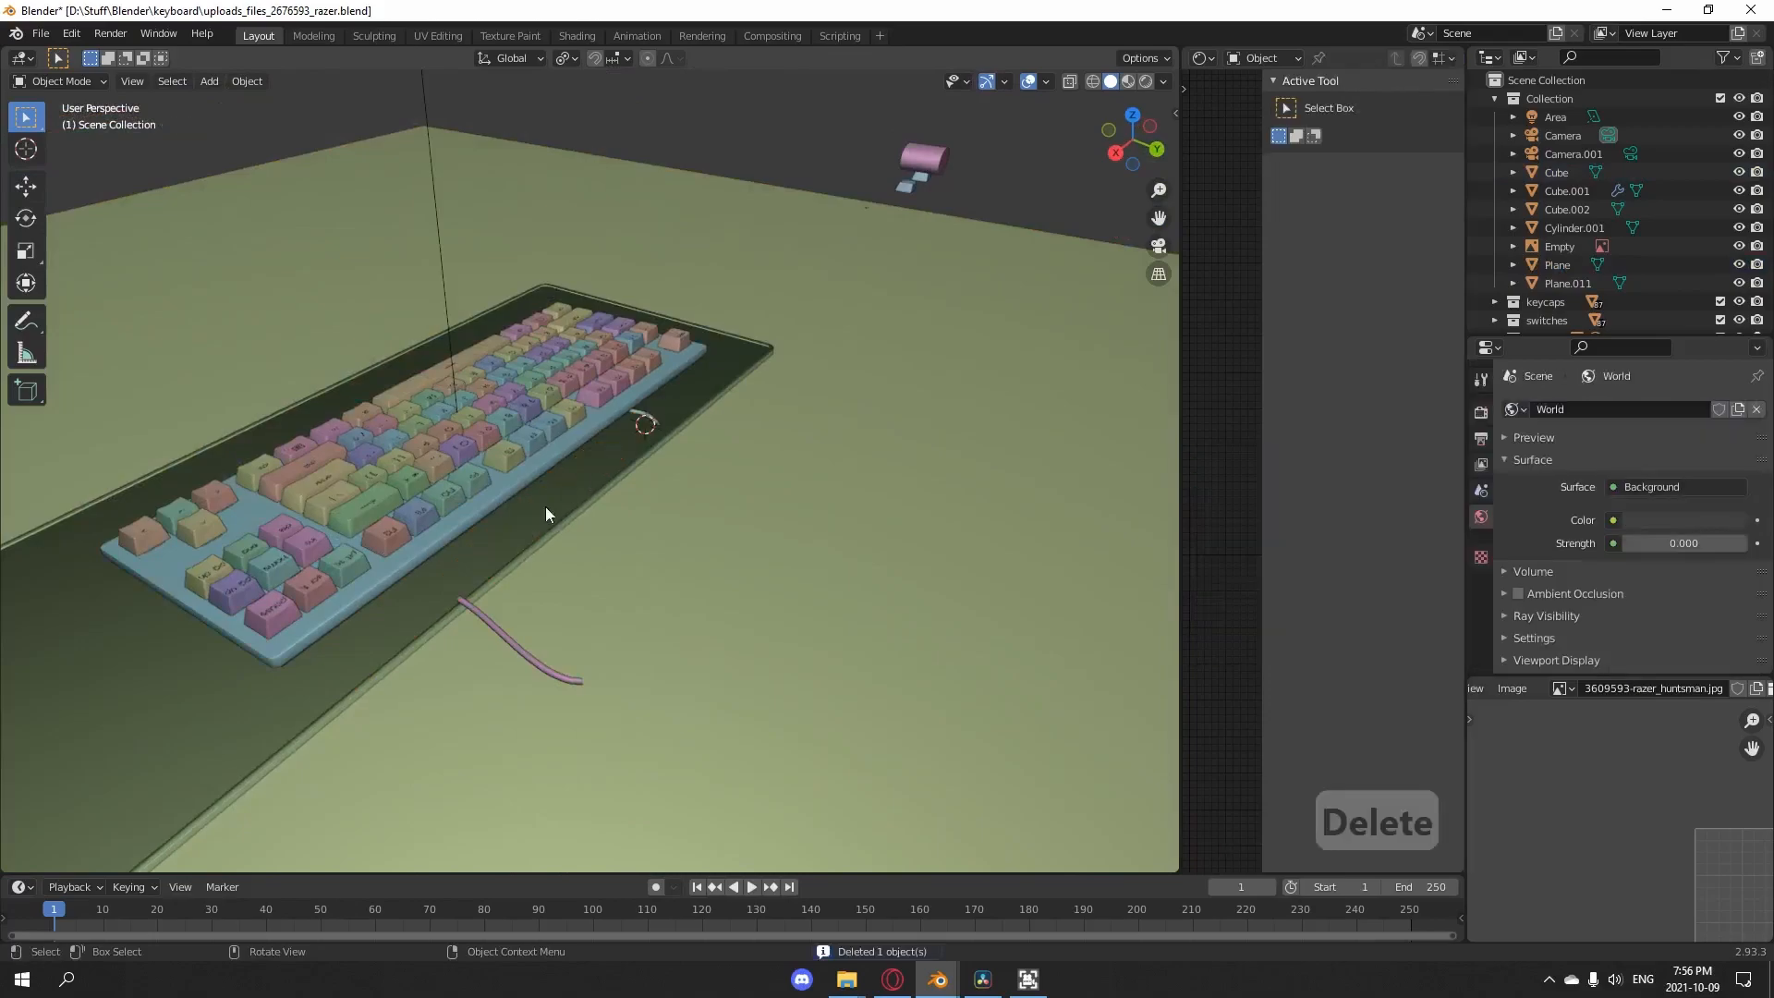
# - Delete the pink cable end and the short cable piece behind the keyboard
pyautogui.click(518, 646)
pyautogui.press('Delete')
pyautogui.click(659, 421)
pyautogui.press('Delete')
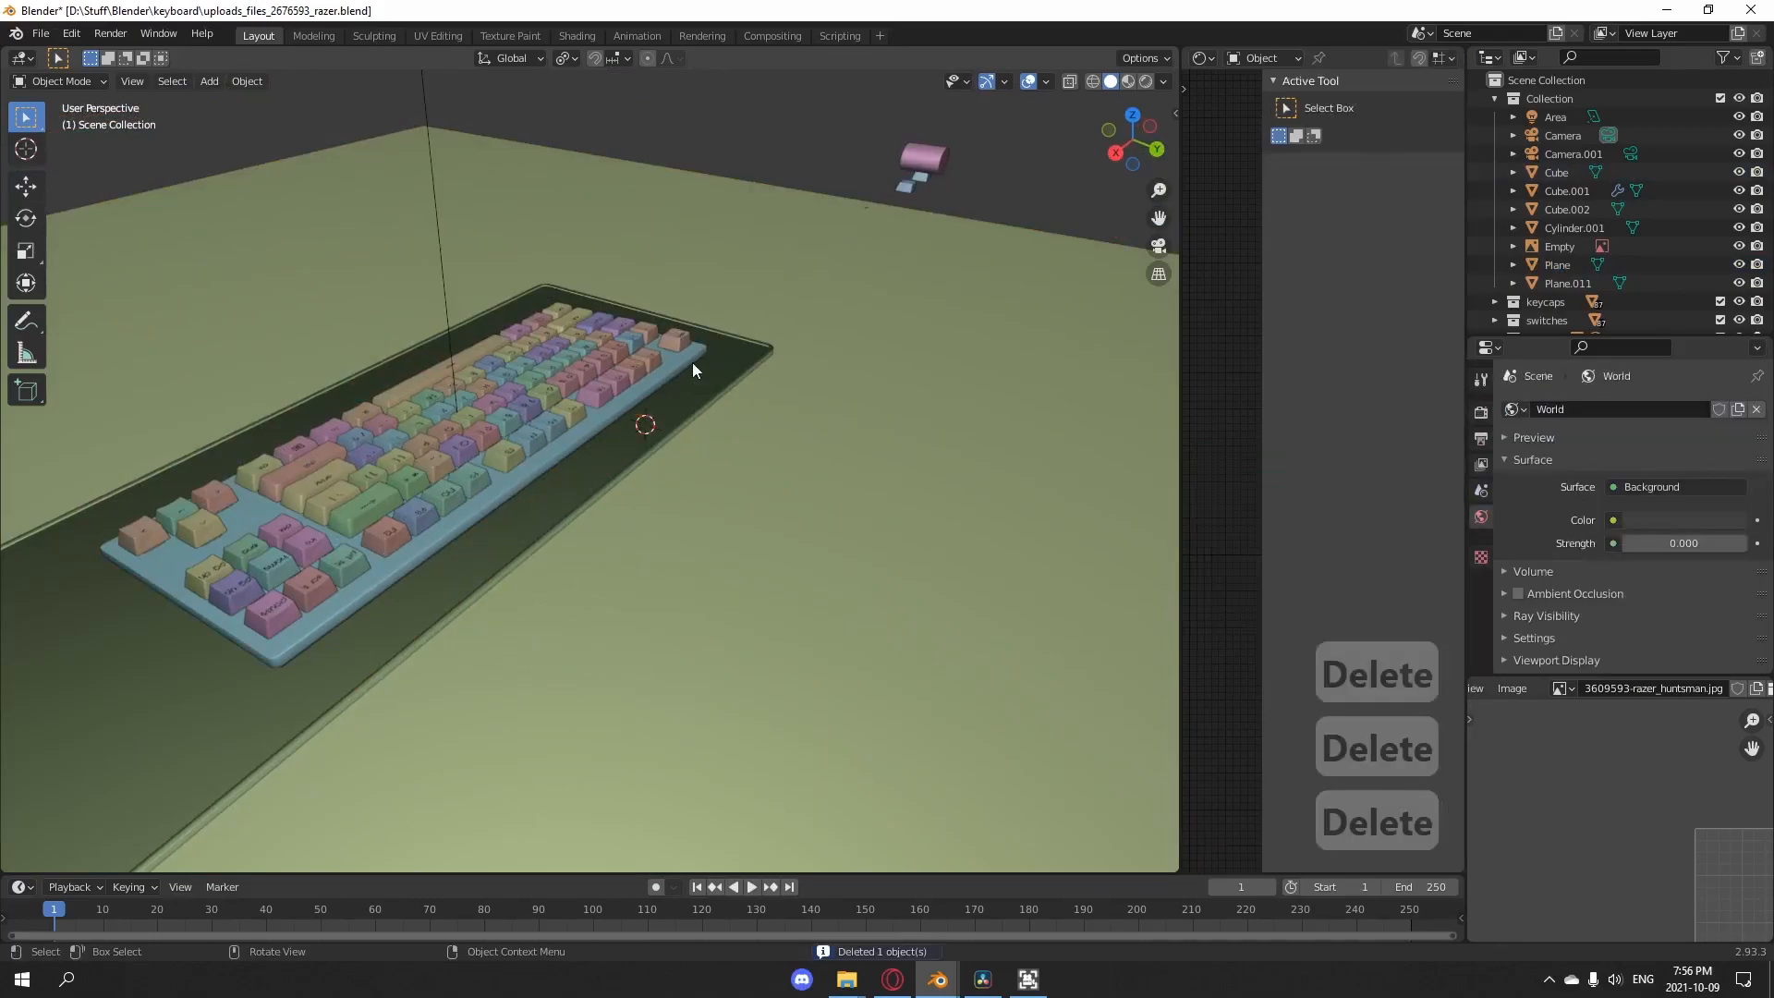
# - Delete the desk mat, the large green ground plane and the pink cylinder
pyautogui.press('Delete')
pyautogui.click(967, 282)
pyautogui.press('Delete')
pyautogui.click(924, 155)
pyautogui.press('Delete')
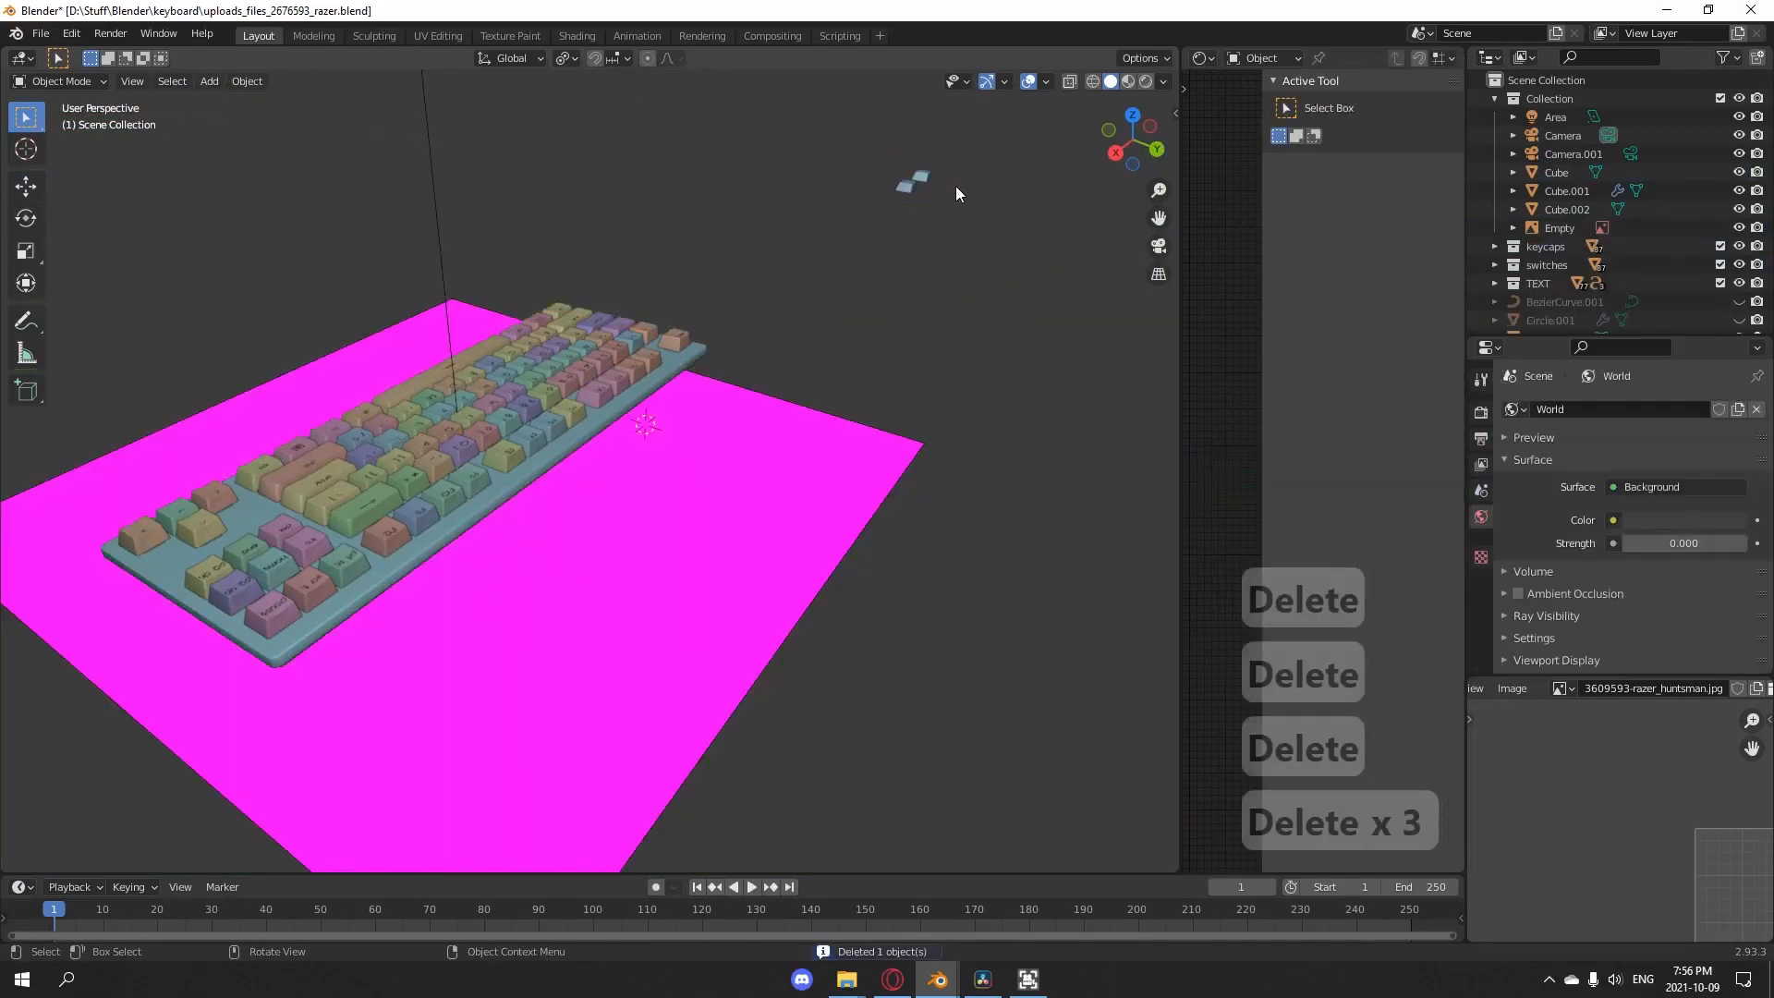
# - Delete the small light-blue blocks and the magenta reference image under the keyboard
pyautogui.click(908, 183)
pyautogui.press('Delete')
pyautogui.click(610, 470)
pyautogui.press('Delete')
# - Delete the area light and the camera Camera.001 above the keyboard
pyautogui.scroll(-6, 606, 453)
pyautogui.moveTo(335, 158); pyautogui.dragTo(702, 299)
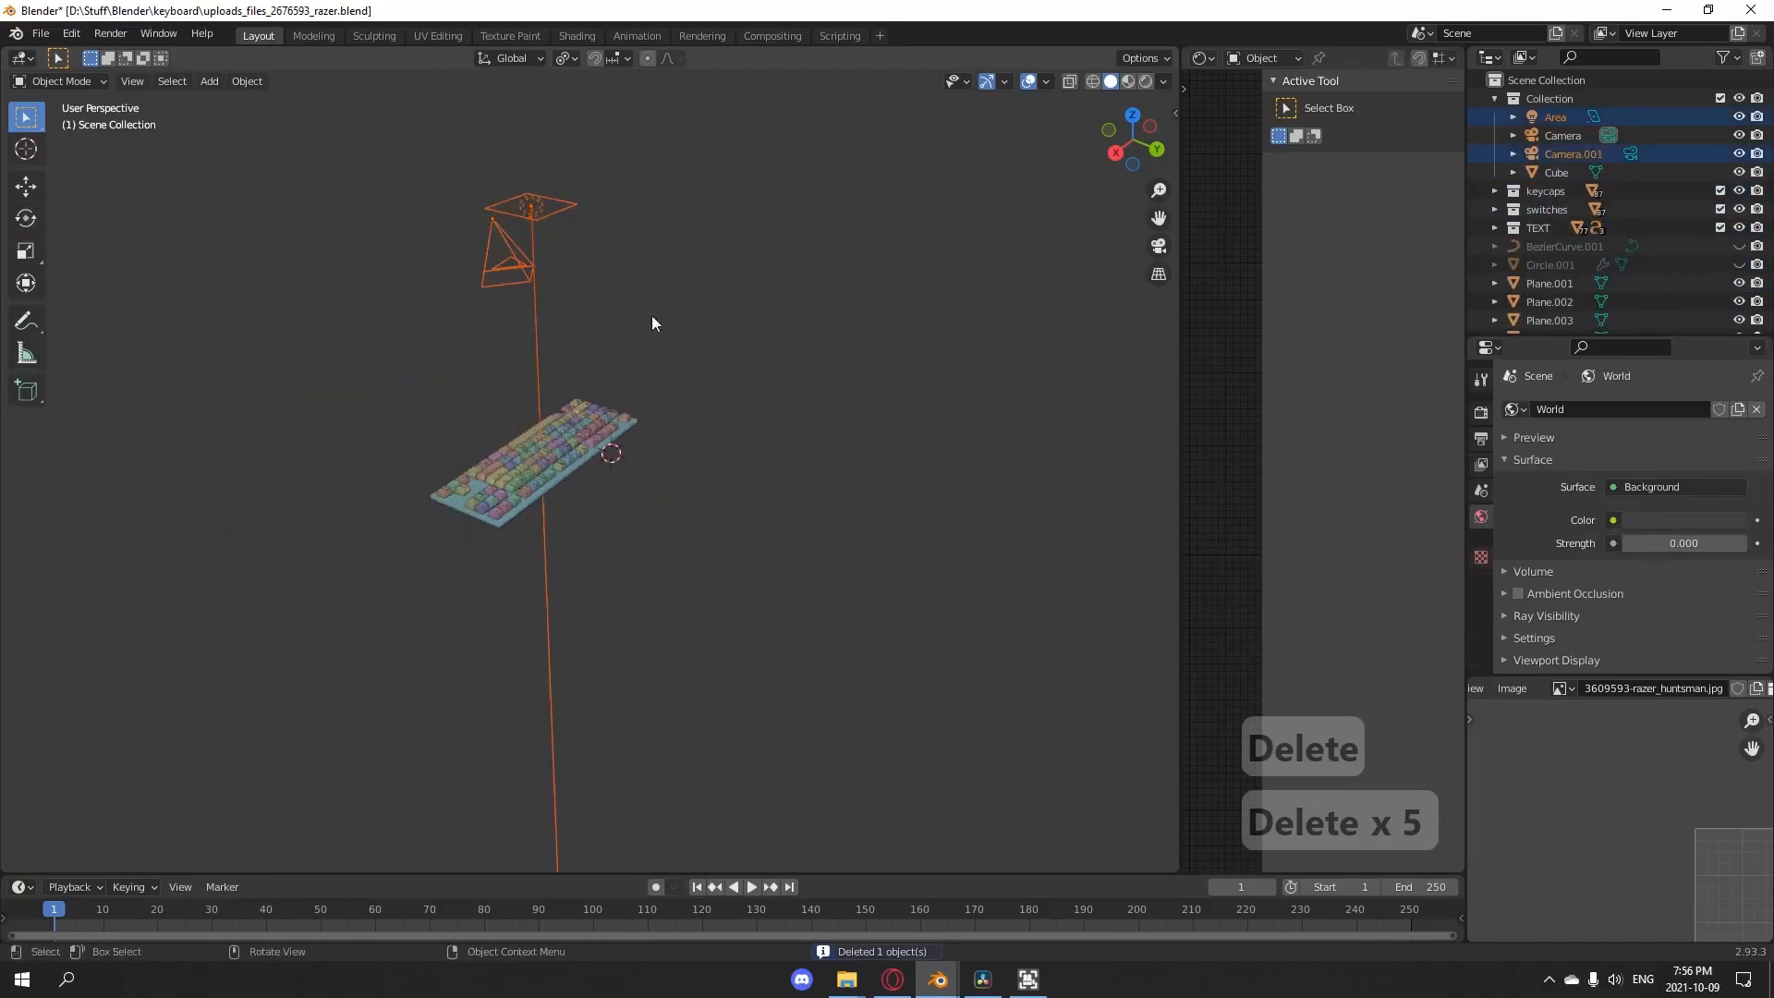
pyautogui.press('Delete')
# - Delete the remaining camera and the keyboard's case, keeping only the keycaps
pyautogui.scroll(3, 624, 495)
pyautogui.moveTo(625, 496); pyautogui.dragTo(924, 462, button='middle')
pyautogui.scroll(-10, 925, 462)
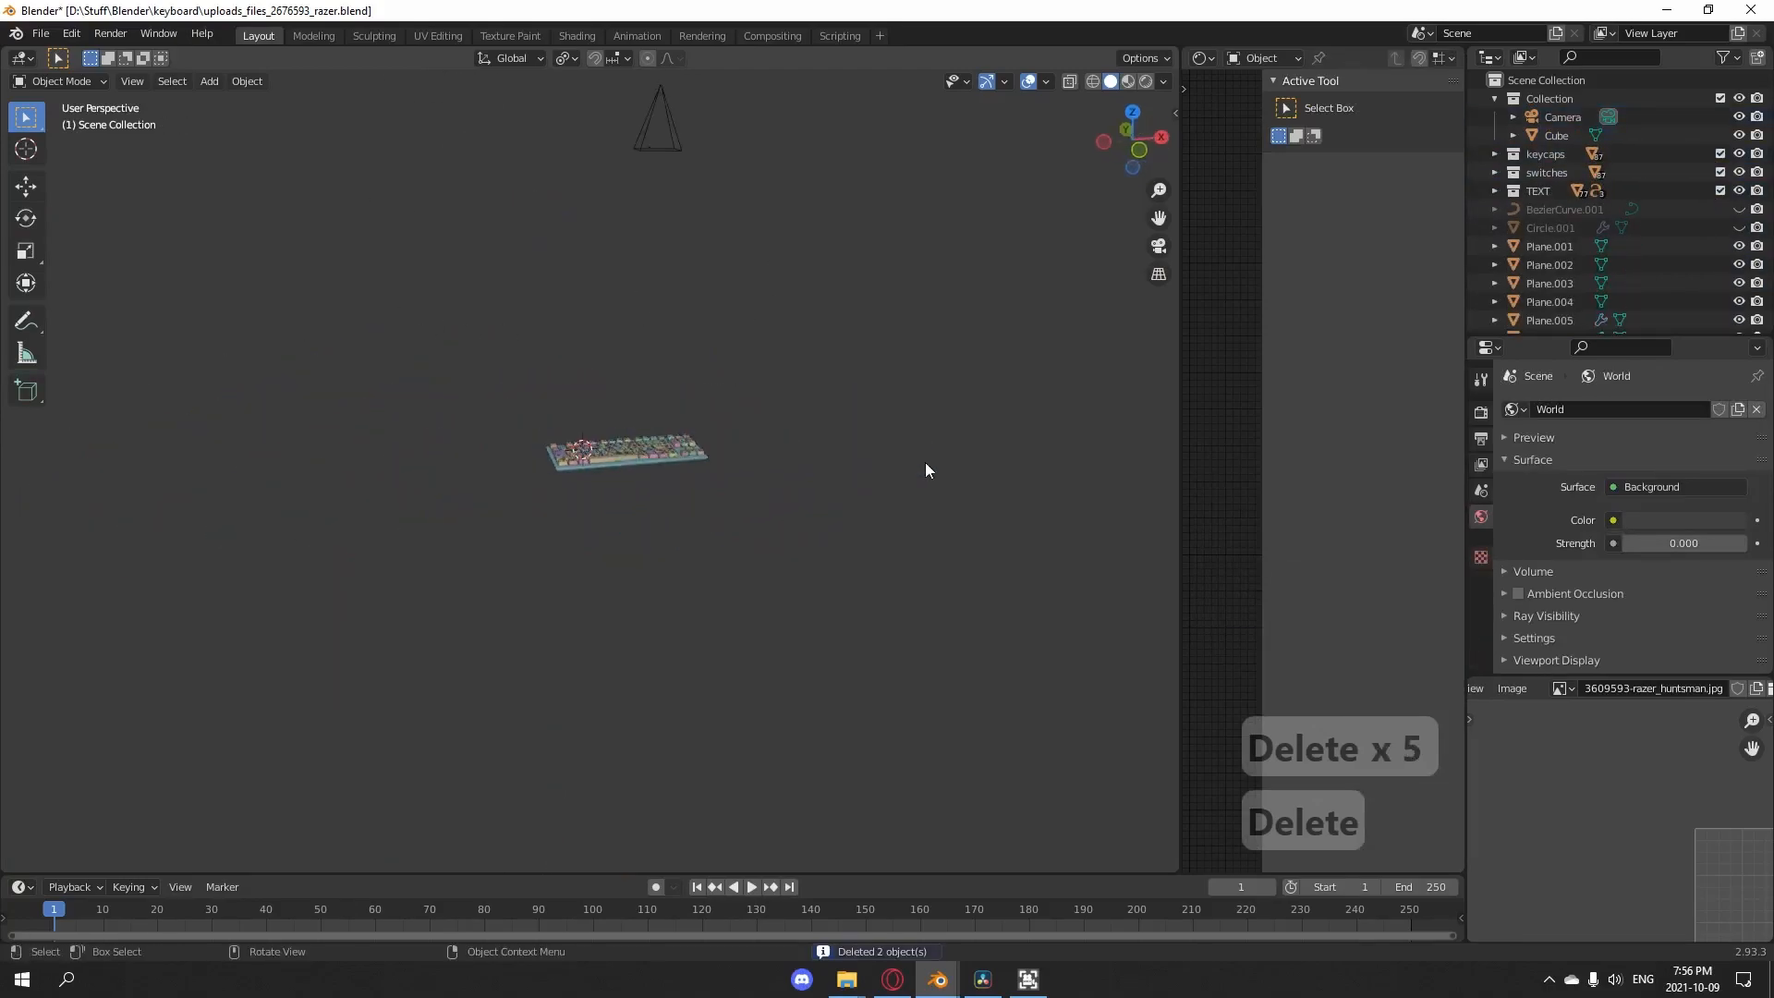
pyautogui.moveTo(773, 391); pyautogui.dragTo(583, 310)
pyautogui.press('Delete')
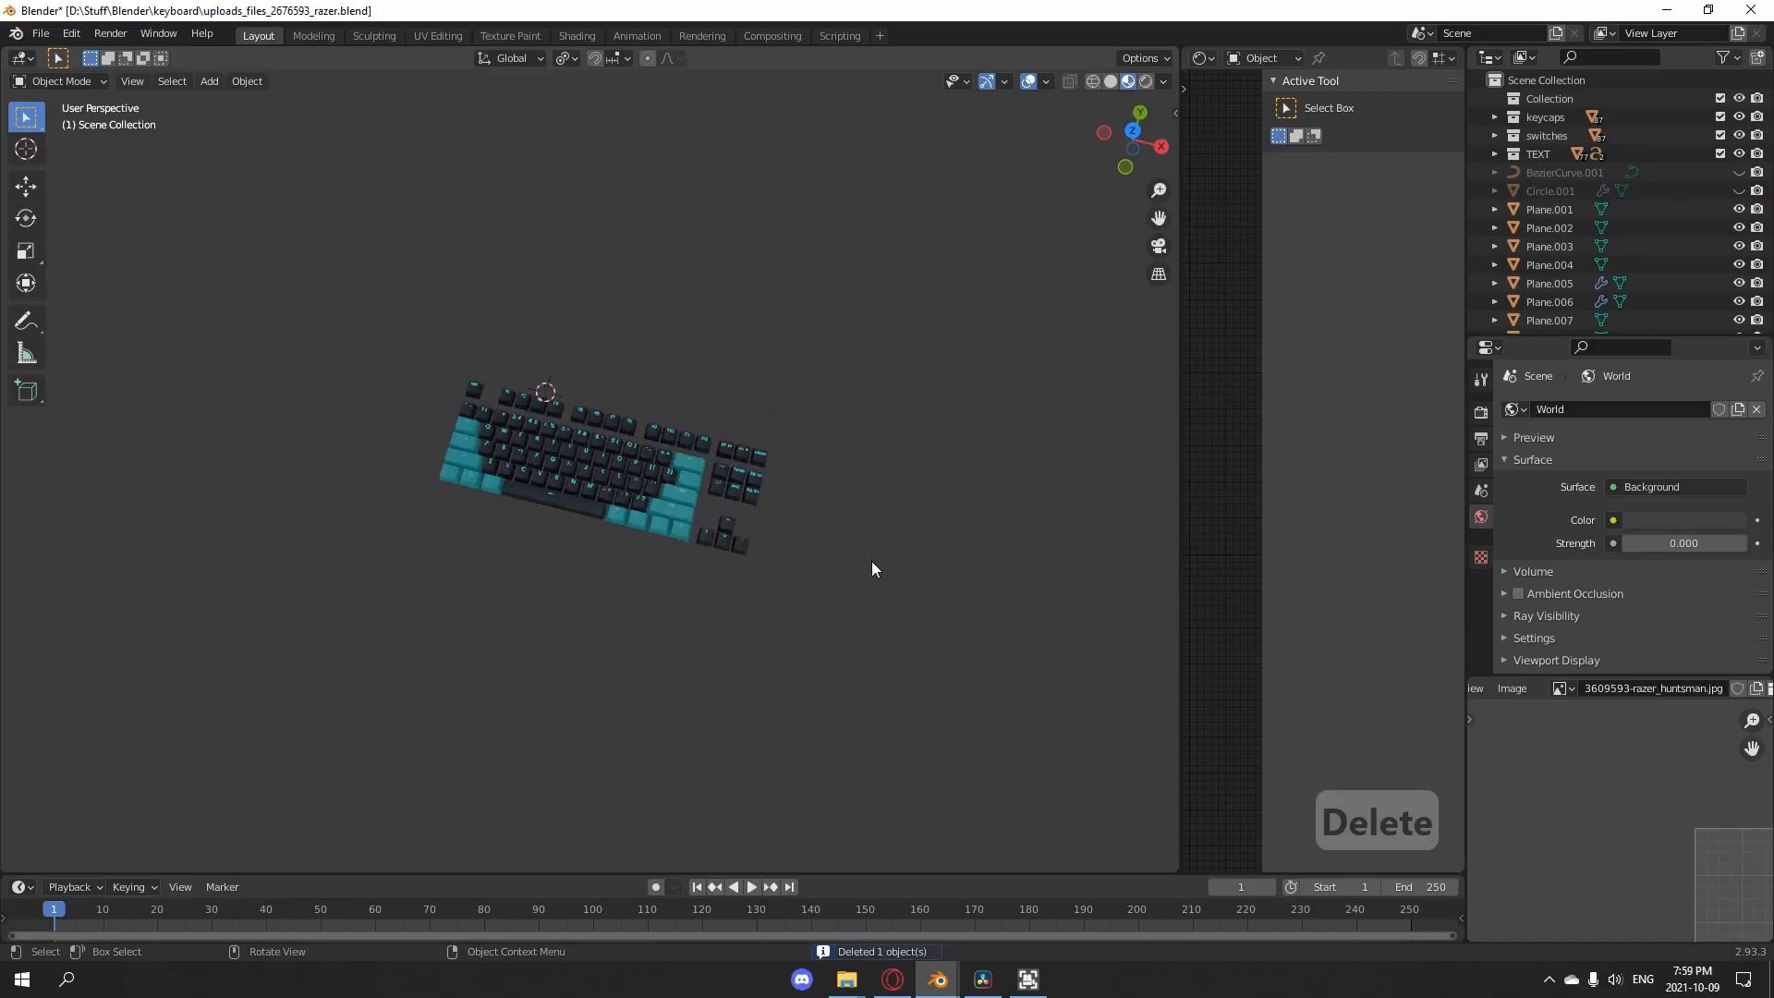
# - Join all the keycaps into a single object and copy it
pyautogui.moveTo(876, 566); pyautogui.dragTo(878, 564, button='middle')
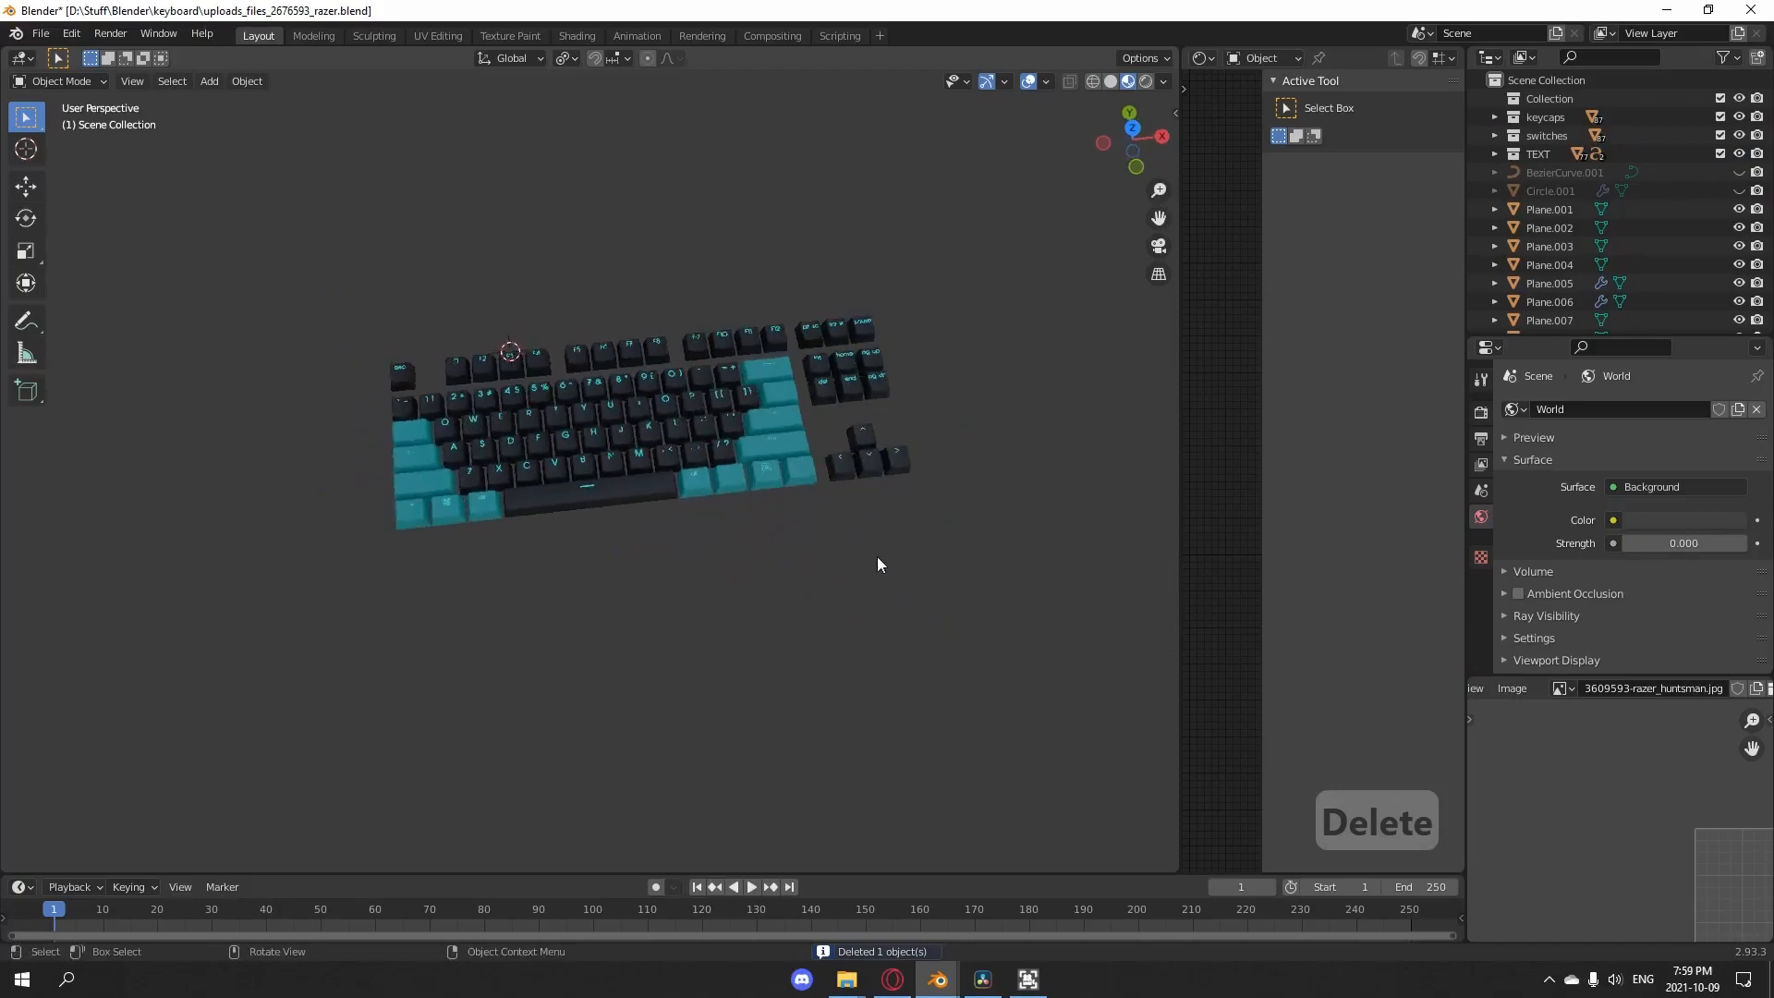
pyautogui.press('a')
pyautogui.moveTo(792, 527)
pyautogui.mouseDown(button='middle')
pyautogui.moveTo(815, 521)
pyautogui.moveTo(800, 510)
pyautogui.mouseUp(button='middle')
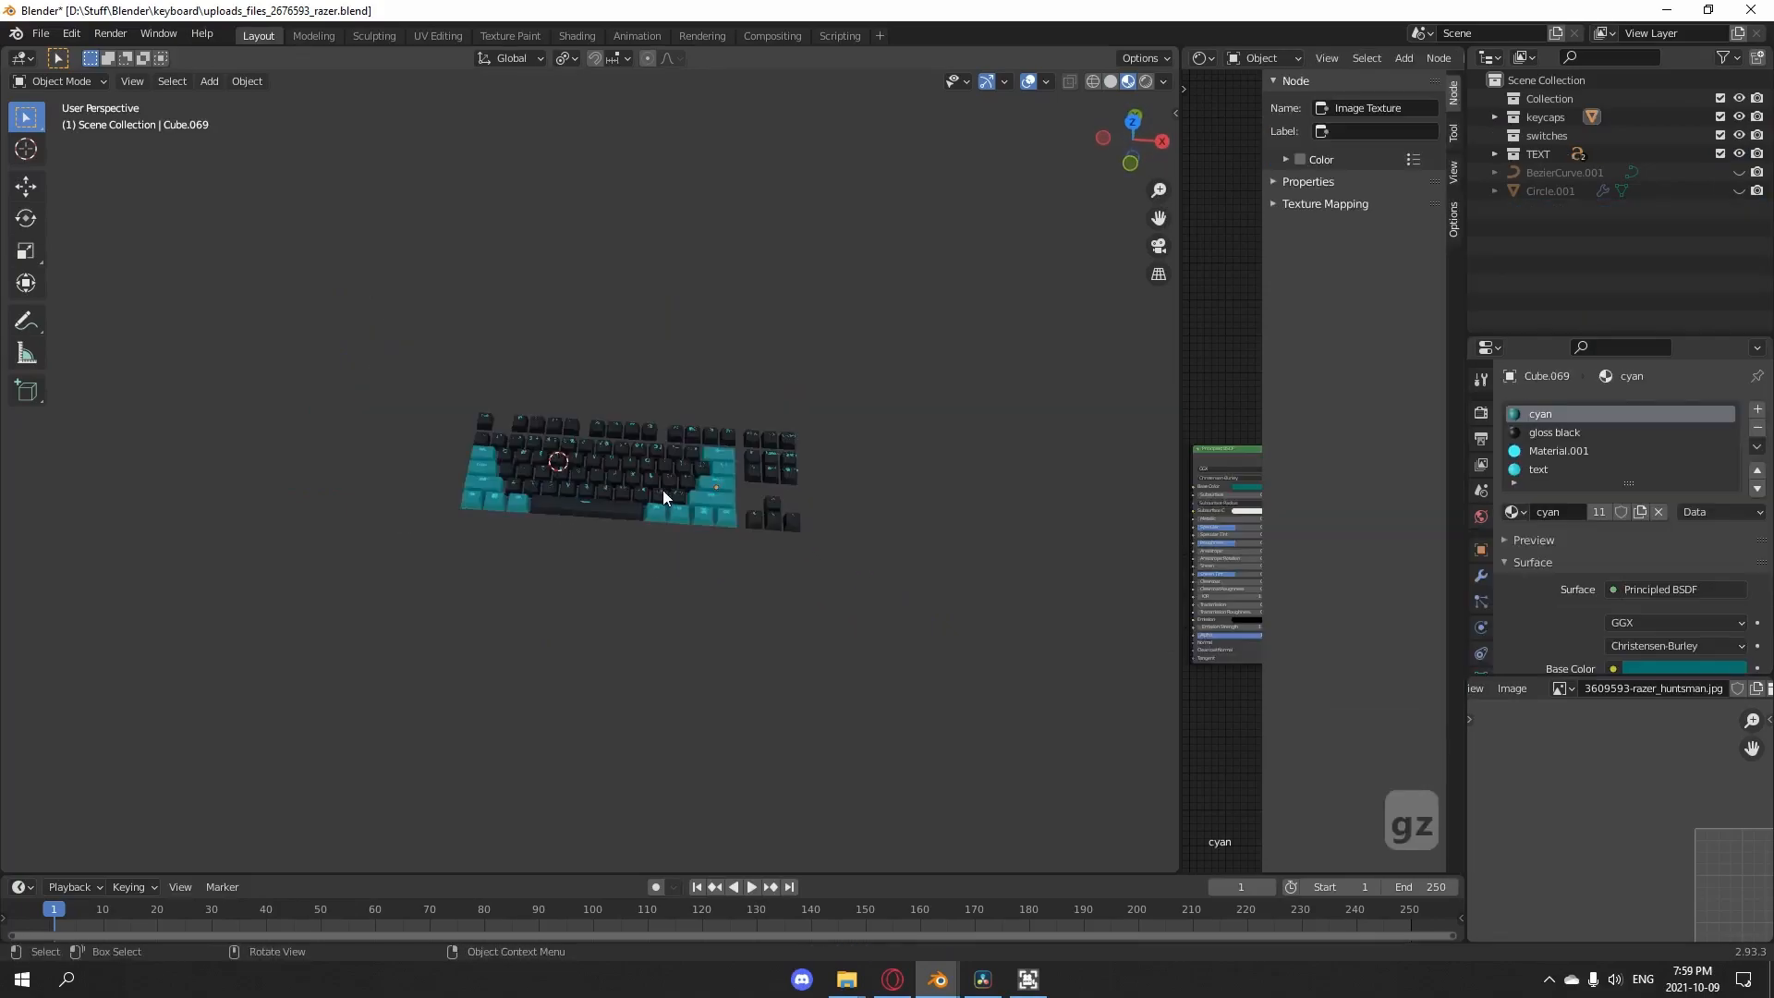
pyautogui.click(663, 490)
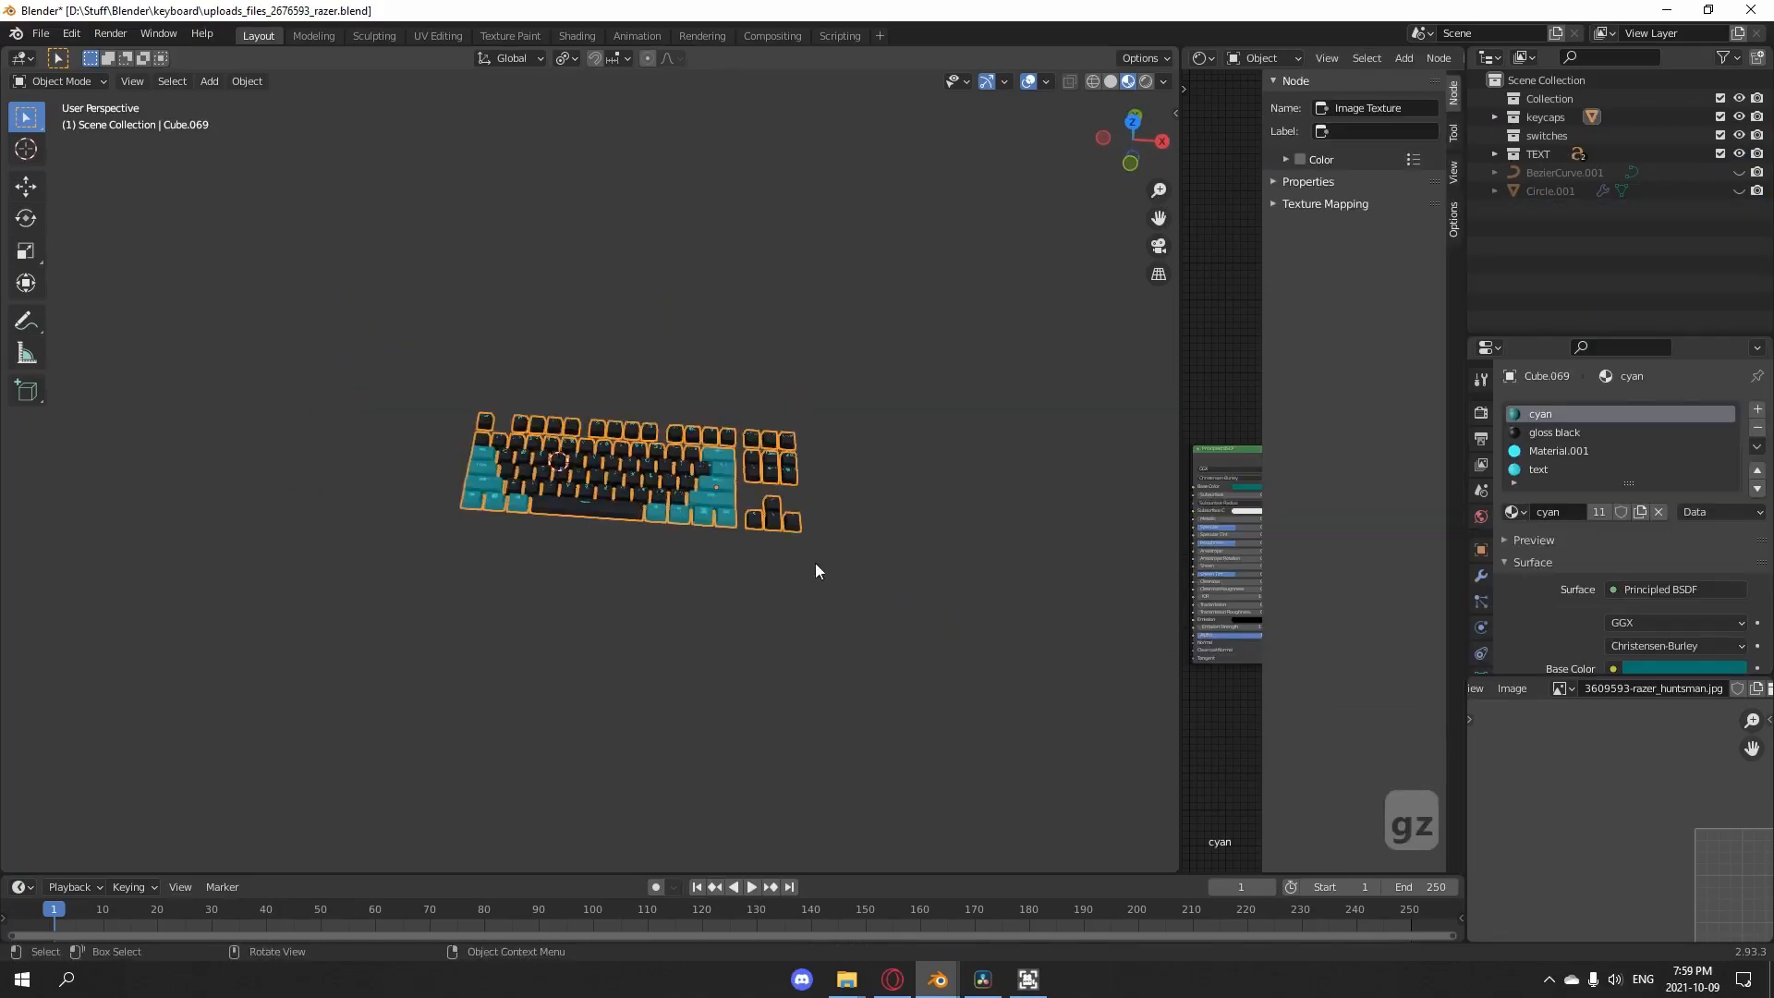
pyautogui.hotkey('ctrl', 'c')
# - Switch to the Blender window with the laptop model and paste the copied keycaps there
pyautogui.moveTo(937, 978)
pyautogui.click(902, 922)
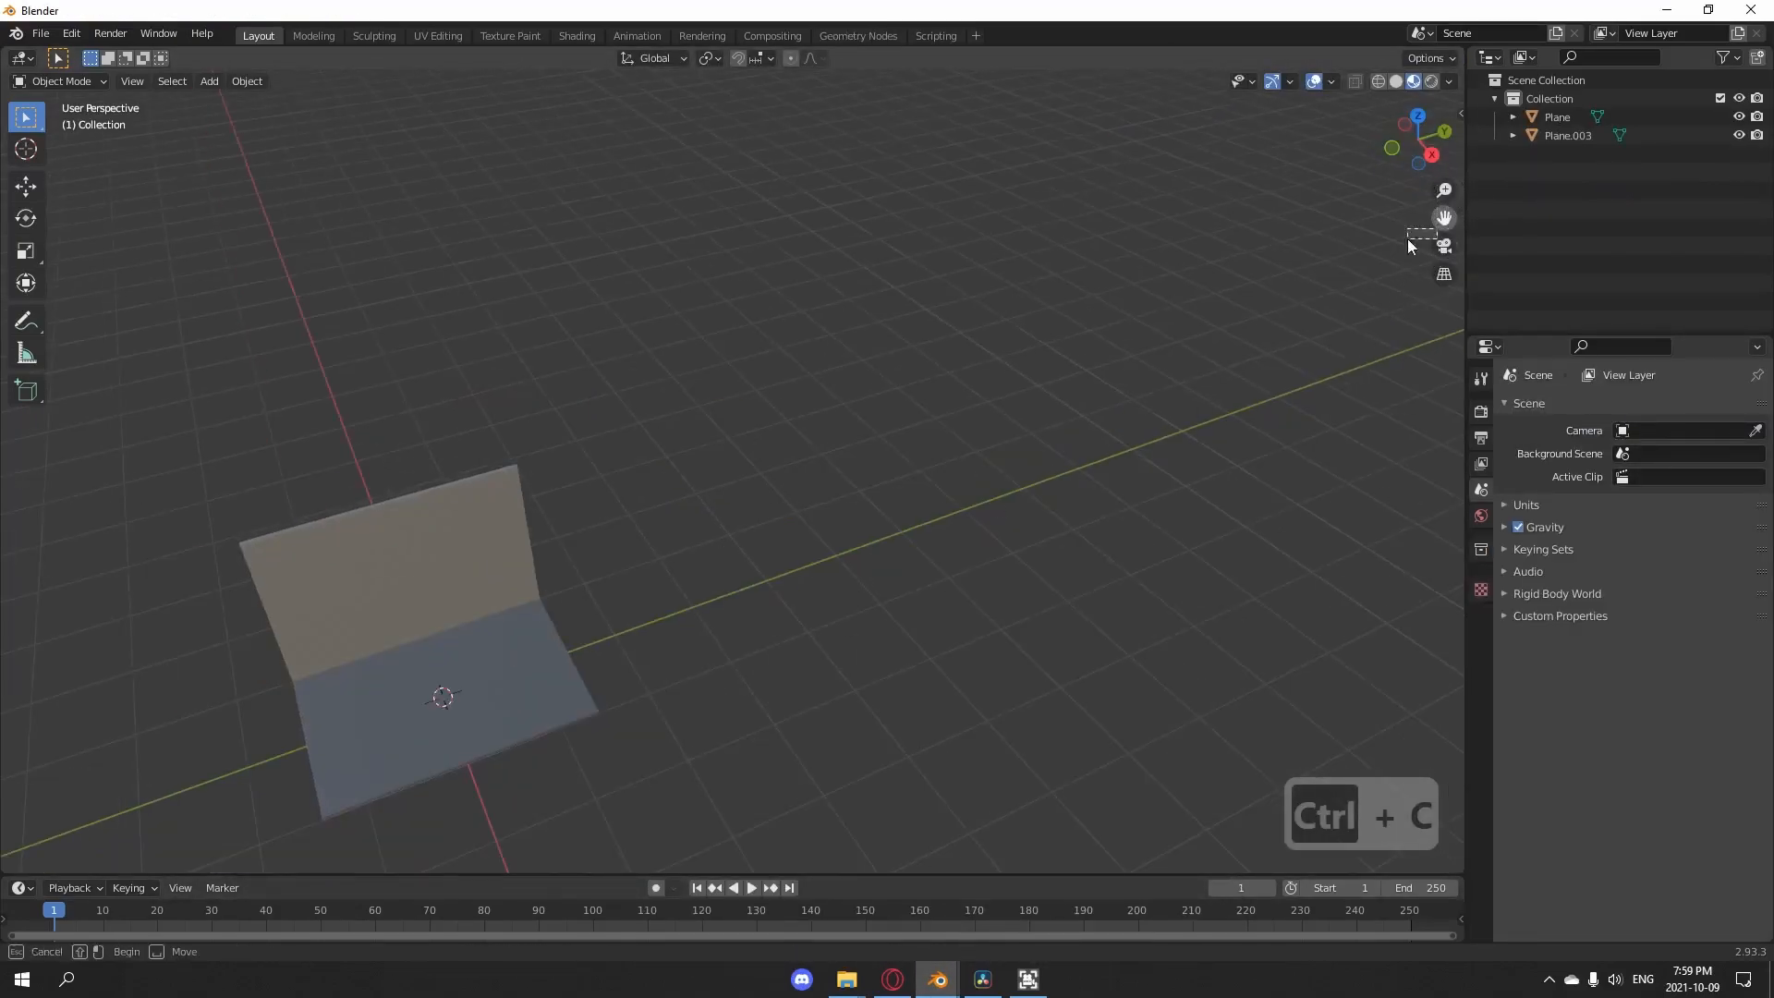
pyautogui.moveTo(1444, 219); pyautogui.dragTo(1624, 170)
pyautogui.moveTo(868, 536)
pyautogui.mouseDown(button='middle')
pyautogui.moveTo(745, 547)
pyautogui.moveTo(884, 558)
pyautogui.mouseUp(button='middle')
pyautogui.hotkey('ctrl', 'v')
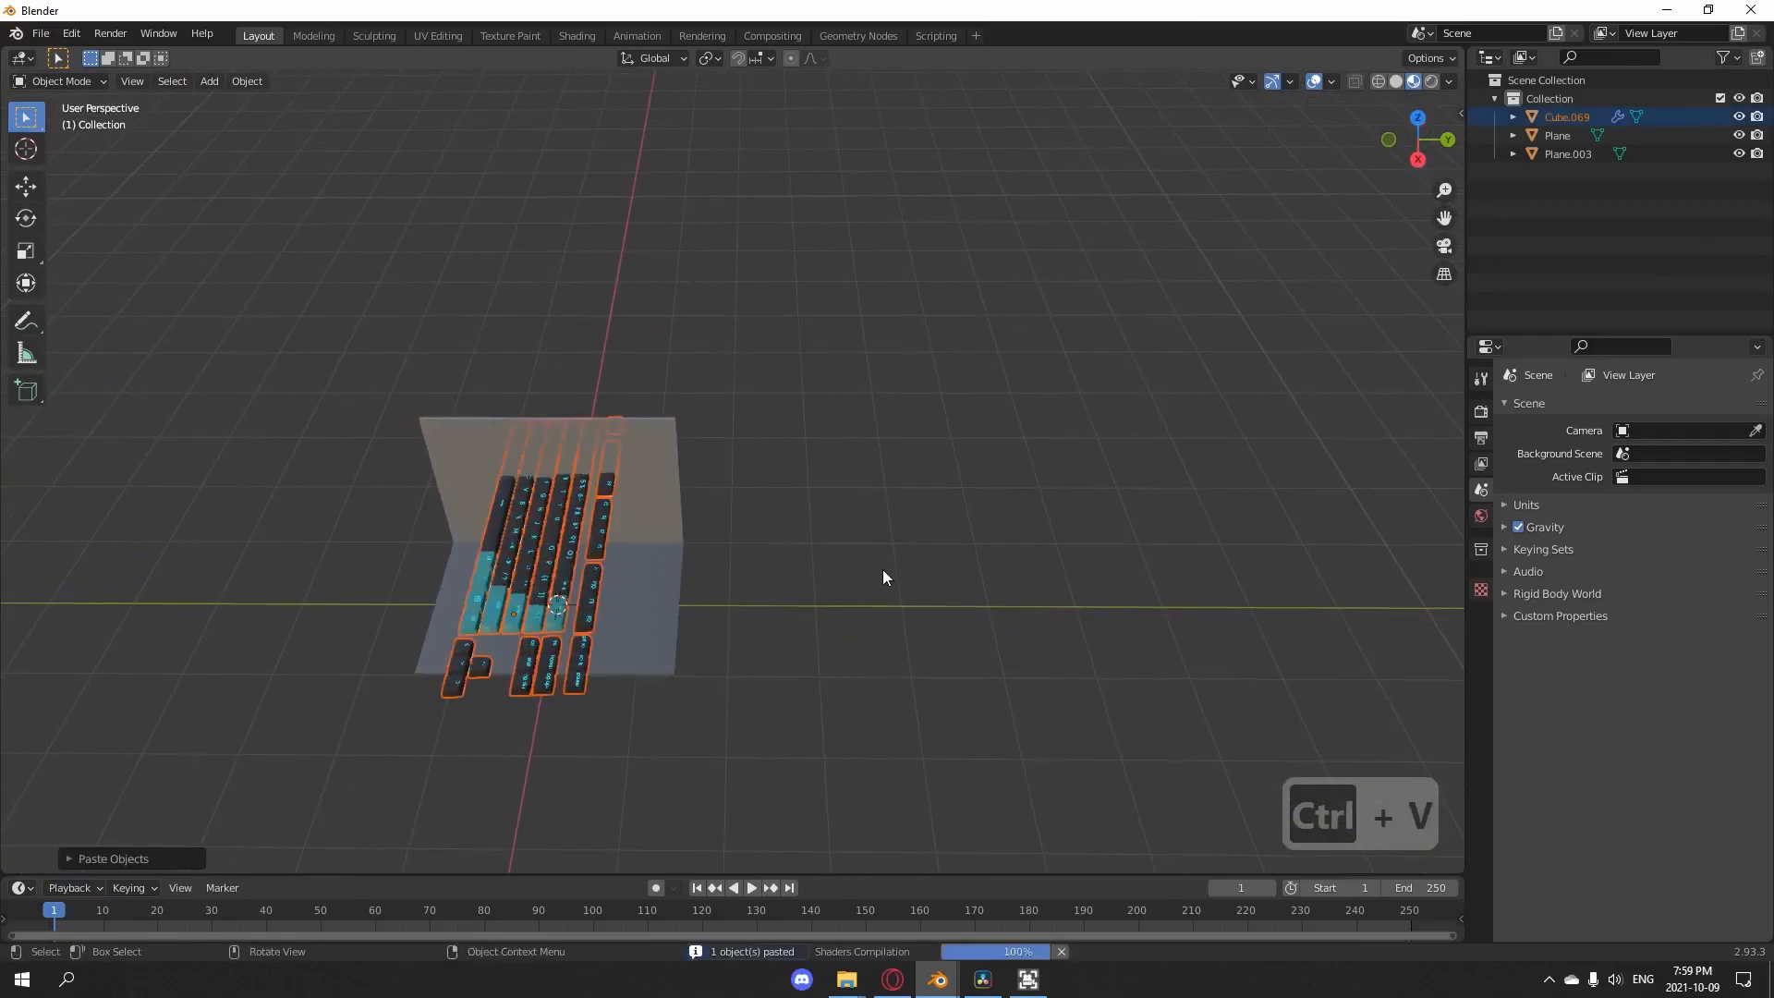
# - Rotate the pasted keycaps 90° about Z and move them along Y over the laptop base
pyautogui.write('r')
pyautogui.write('z90')
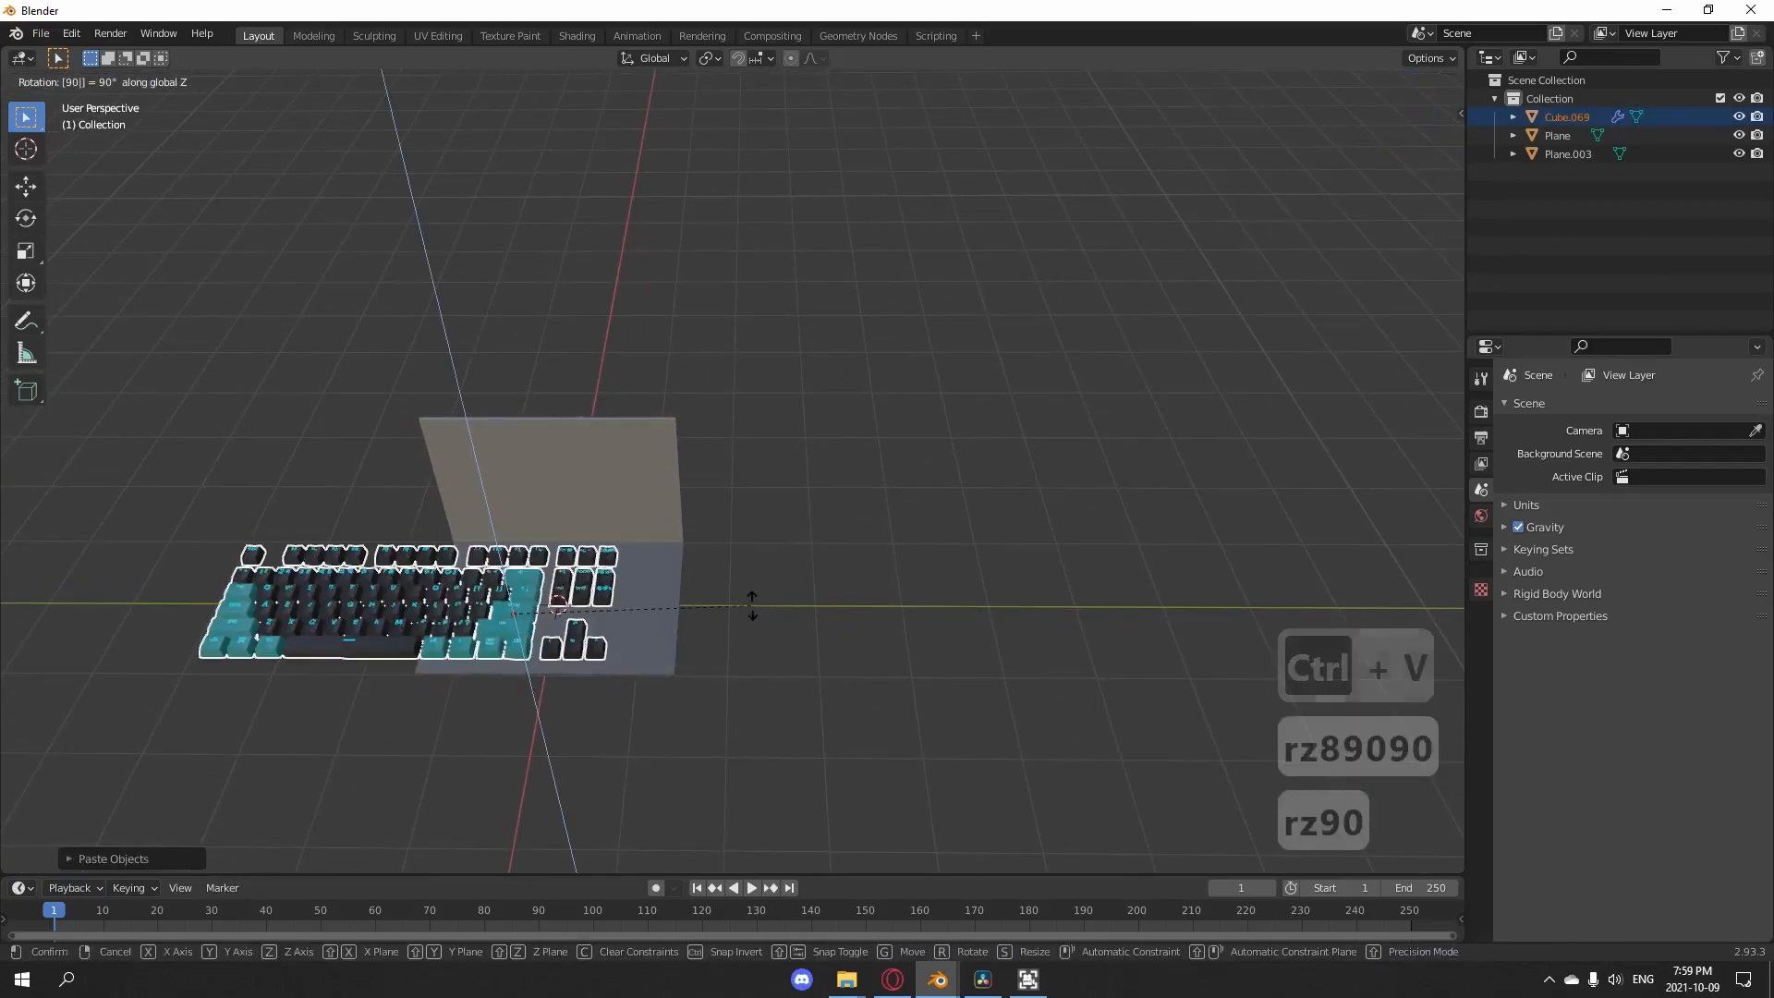
pyautogui.click(752, 603)
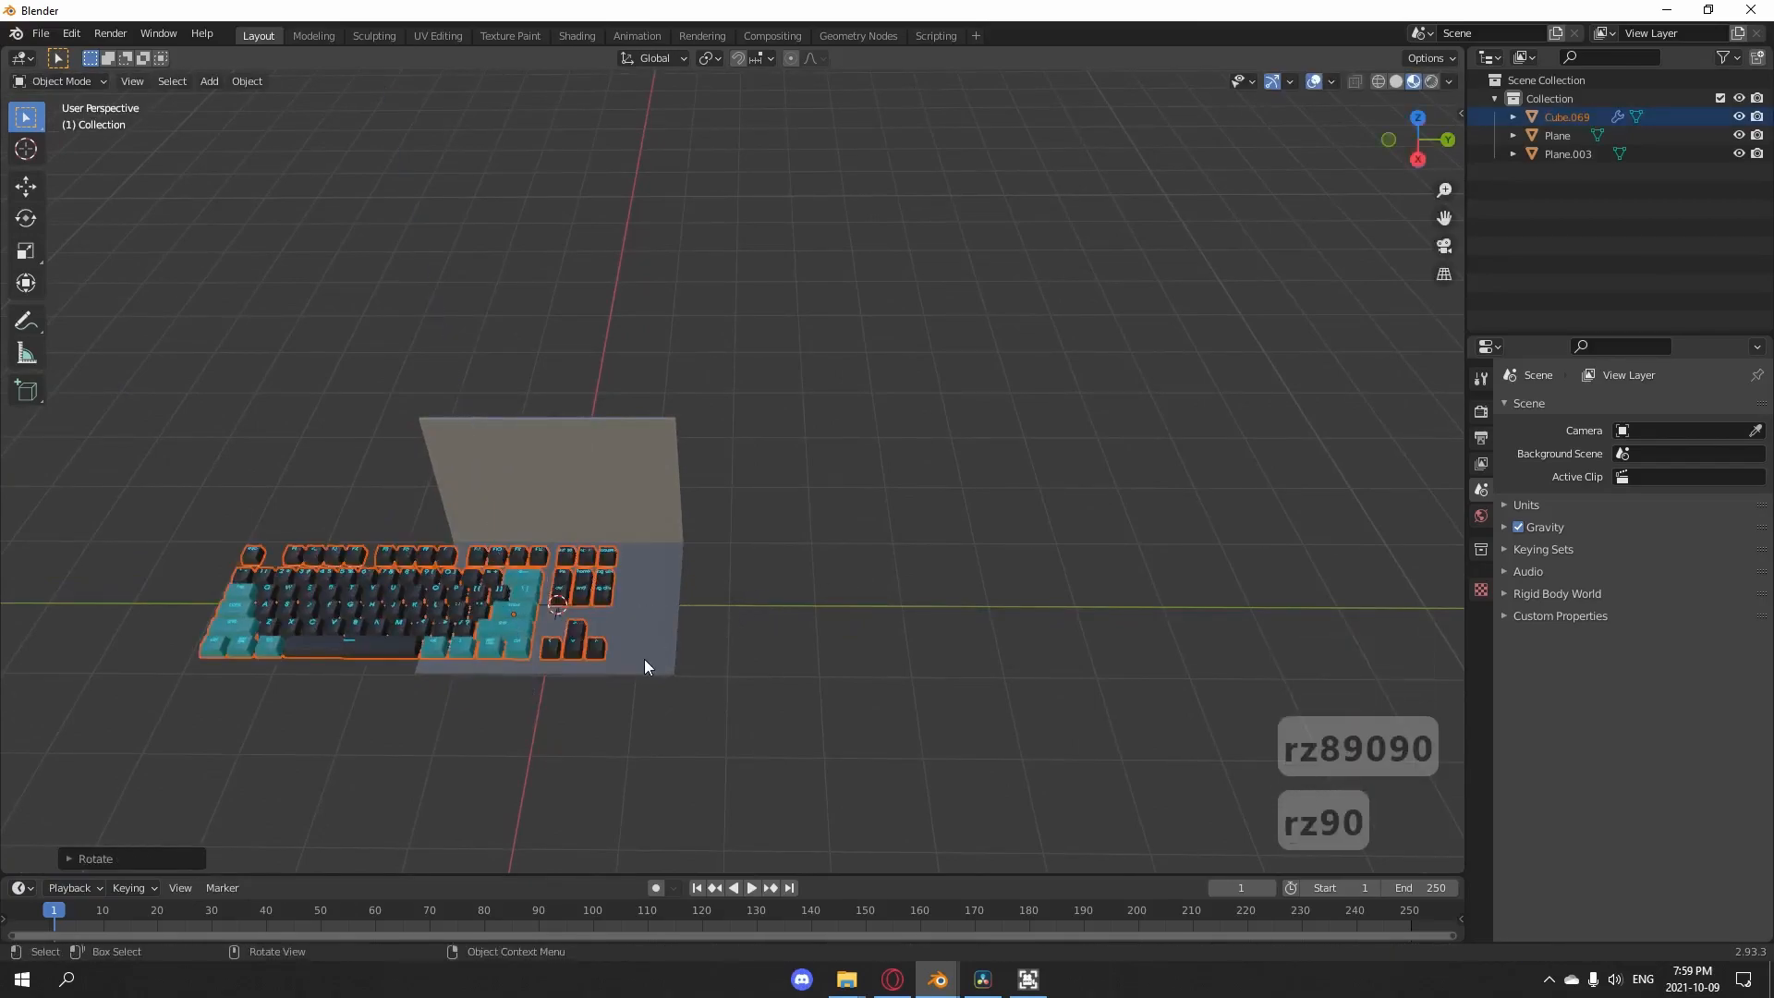
pyautogui.press('g')
pyautogui.press('y')
pyautogui.click(767, 658)
# - Scale the keycaps down uniformly to about the width of the laptop base
pyautogui.scroll(3, 765, 657)
pyautogui.scroll(-1, 902, 668)
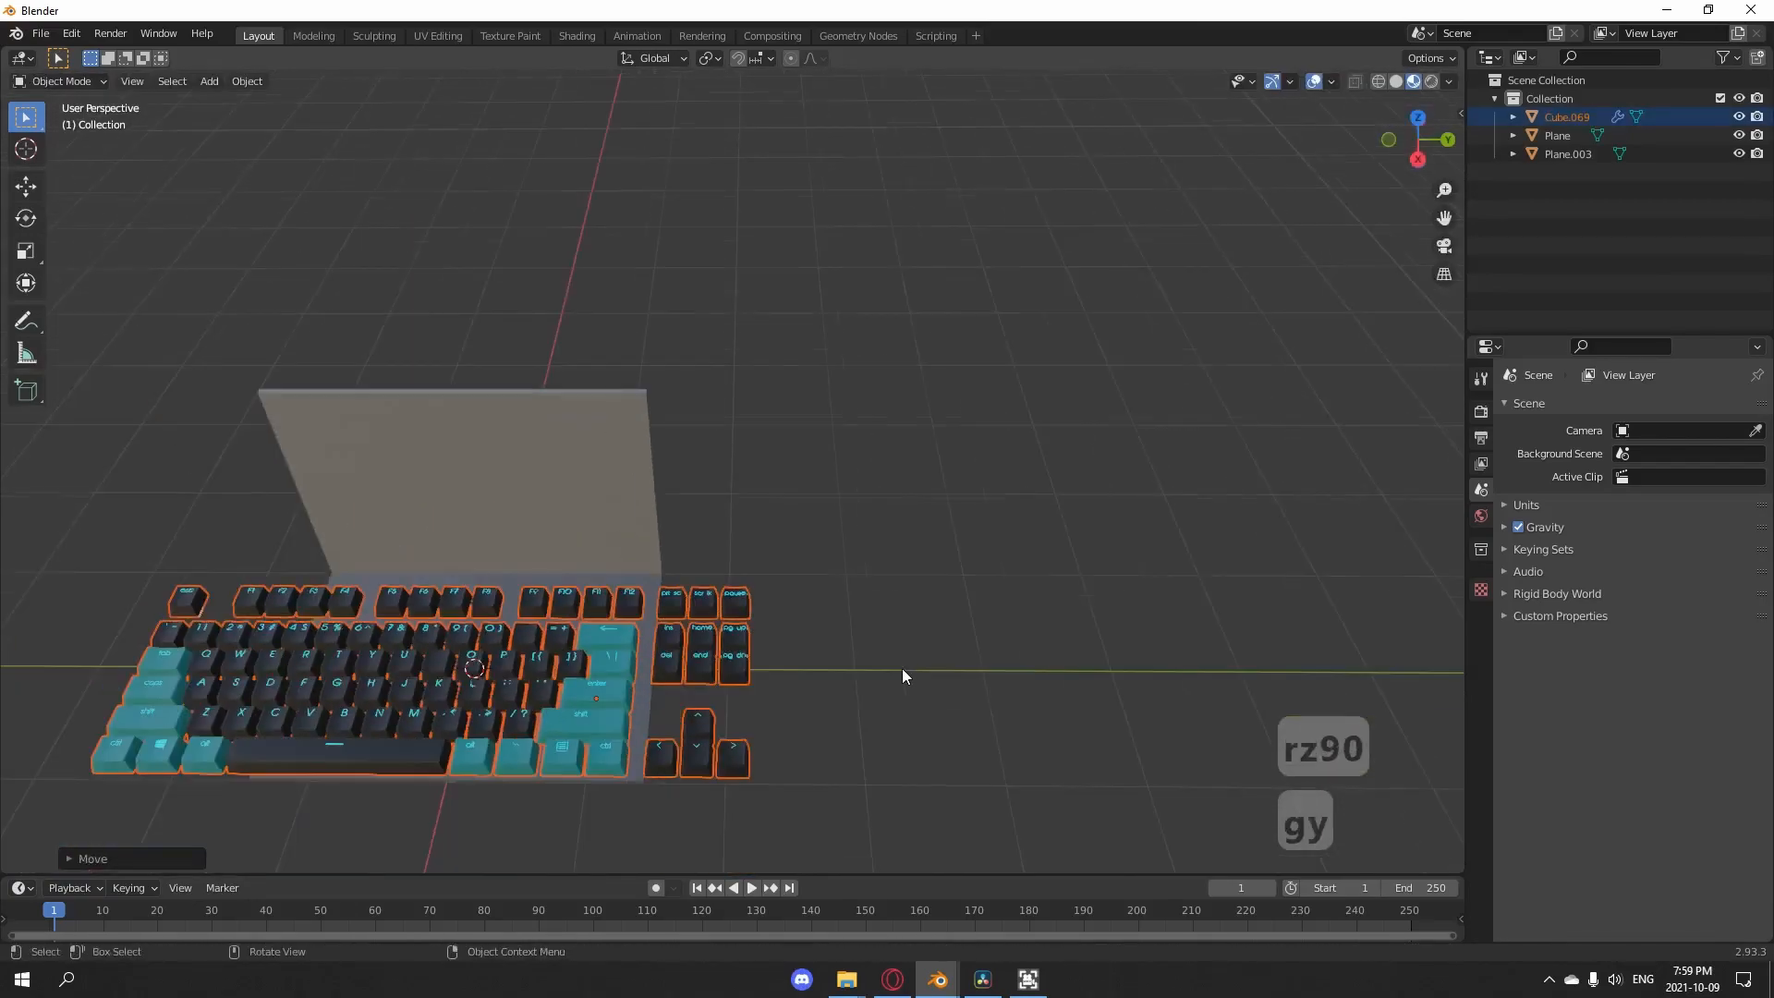
pyautogui.press('s')
pyautogui.click(769, 665)
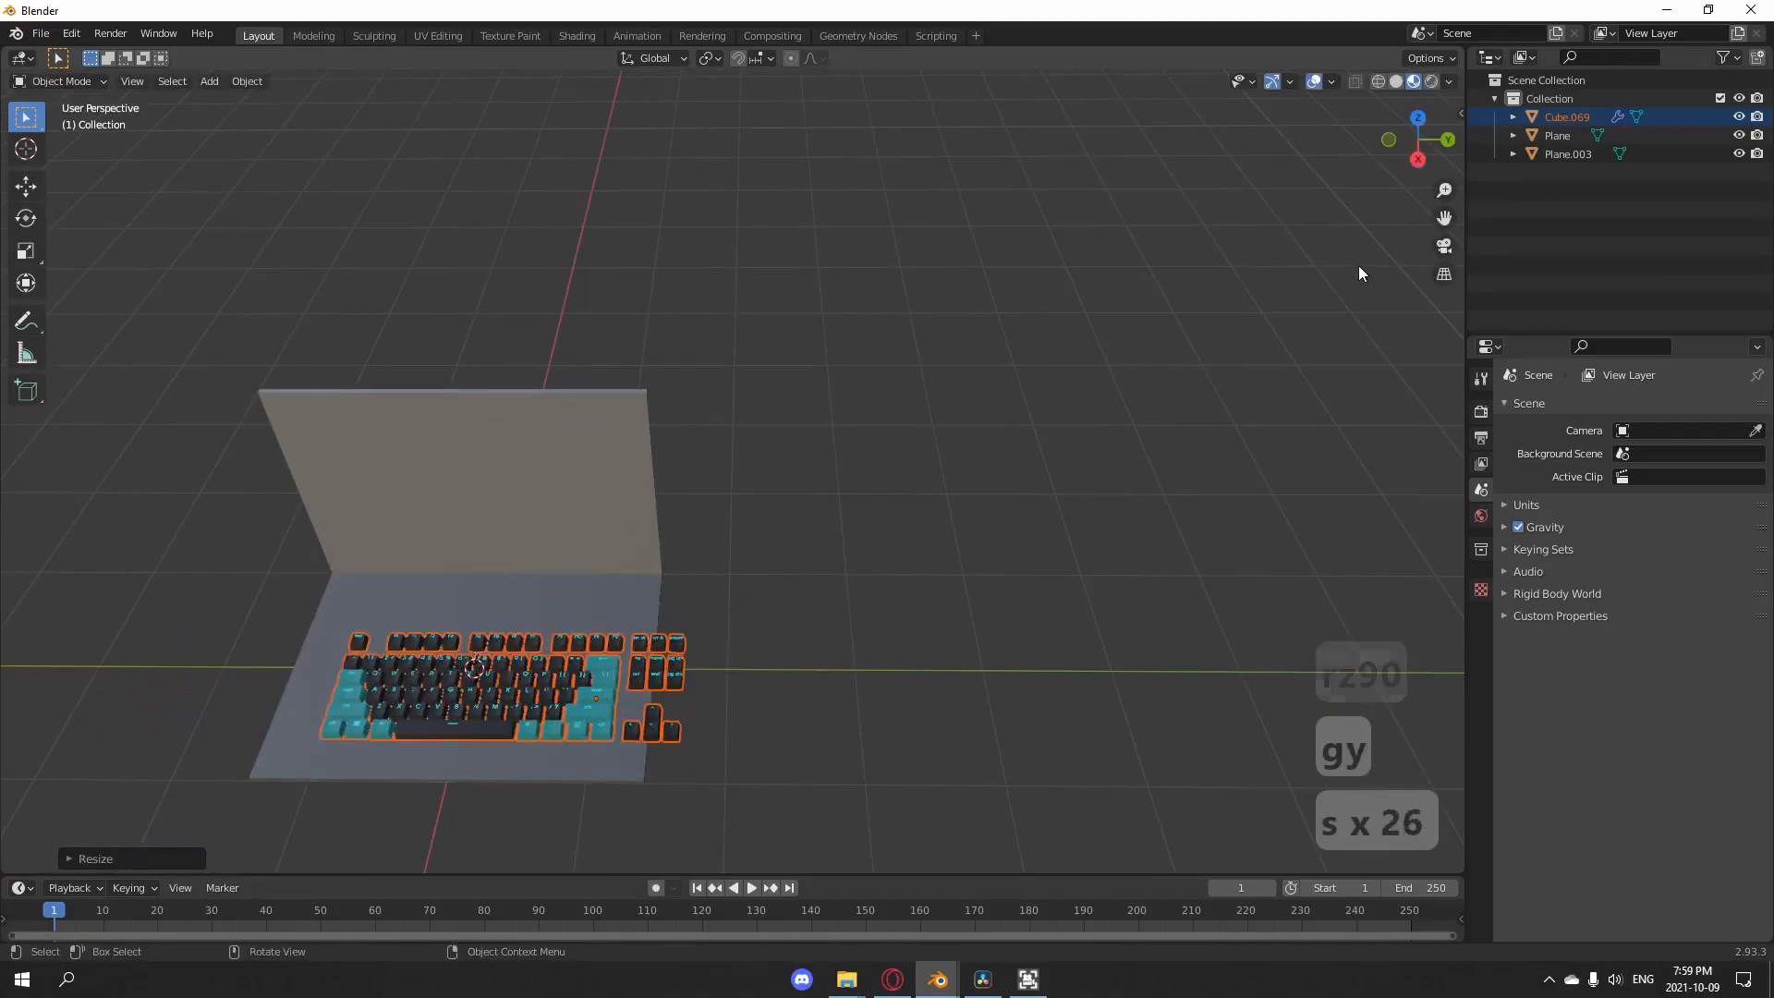
# - Shift the keycaps along X over the laptop base and lower them about 0.86 m along Z onto it
pyautogui.moveTo(1447, 215); pyautogui.dragTo(1706, 183)
pyautogui.moveTo(1008, 689); pyautogui.dragTo(534, 642, button='middle')
pyautogui.press('g')
pyautogui.press('x')
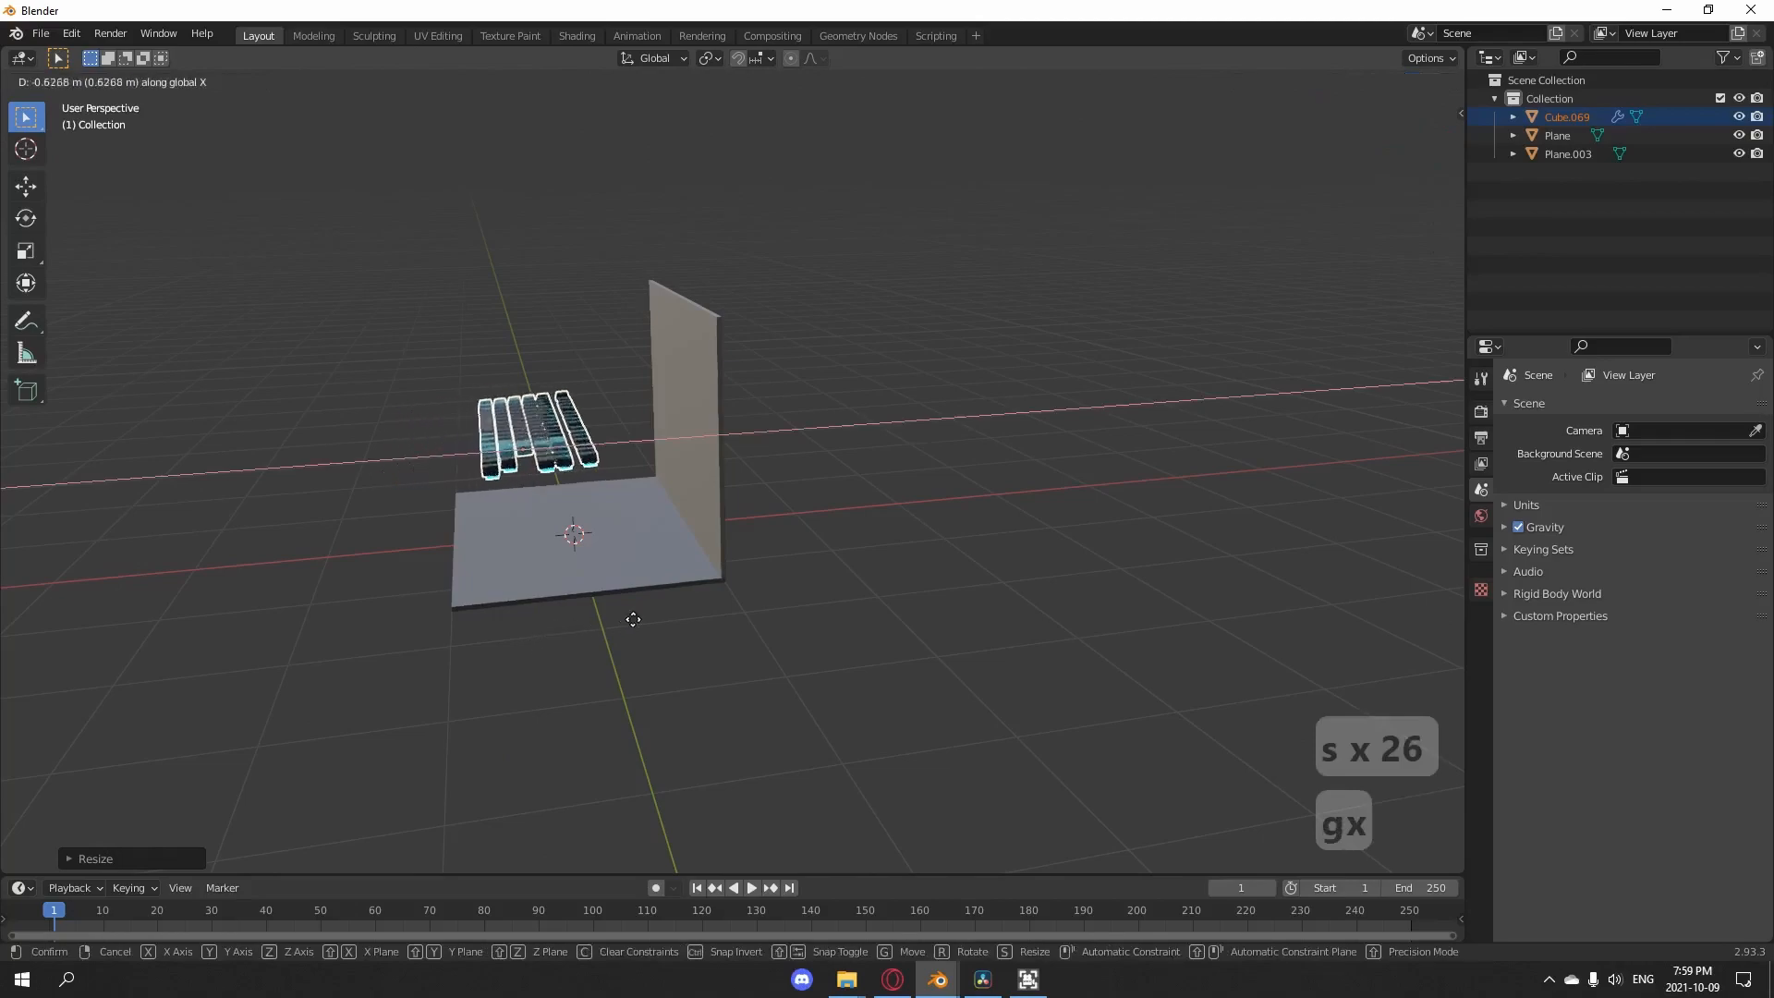
pyautogui.click(653, 638)
pyautogui.press('g')
pyautogui.press('z')
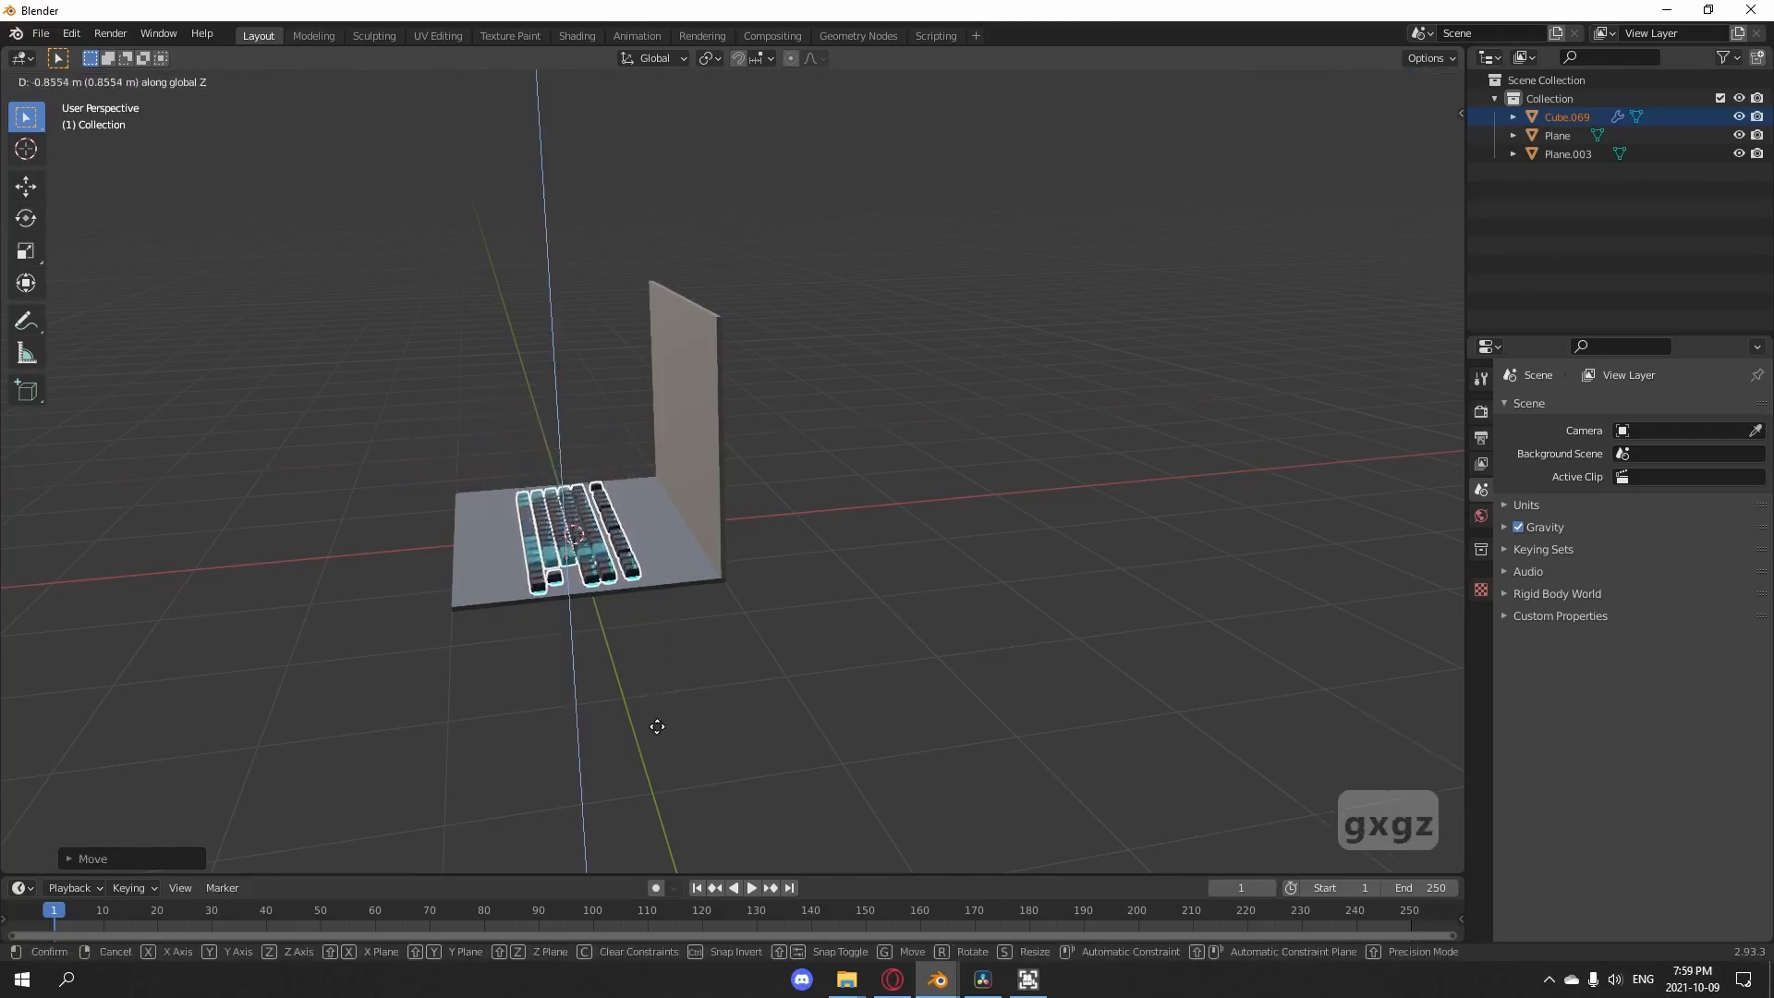
pyautogui.click(656, 722)
# - Adjust the keycaps' tilt about the Y axis and lower them about 0.16 m along Z into the base
pyautogui.moveTo(658, 723)
pyautogui.mouseDown(button='middle')
pyautogui.moveTo(627, 665)
pyautogui.moveTo(649, 702)
pyautogui.mouseUp(button='middle')
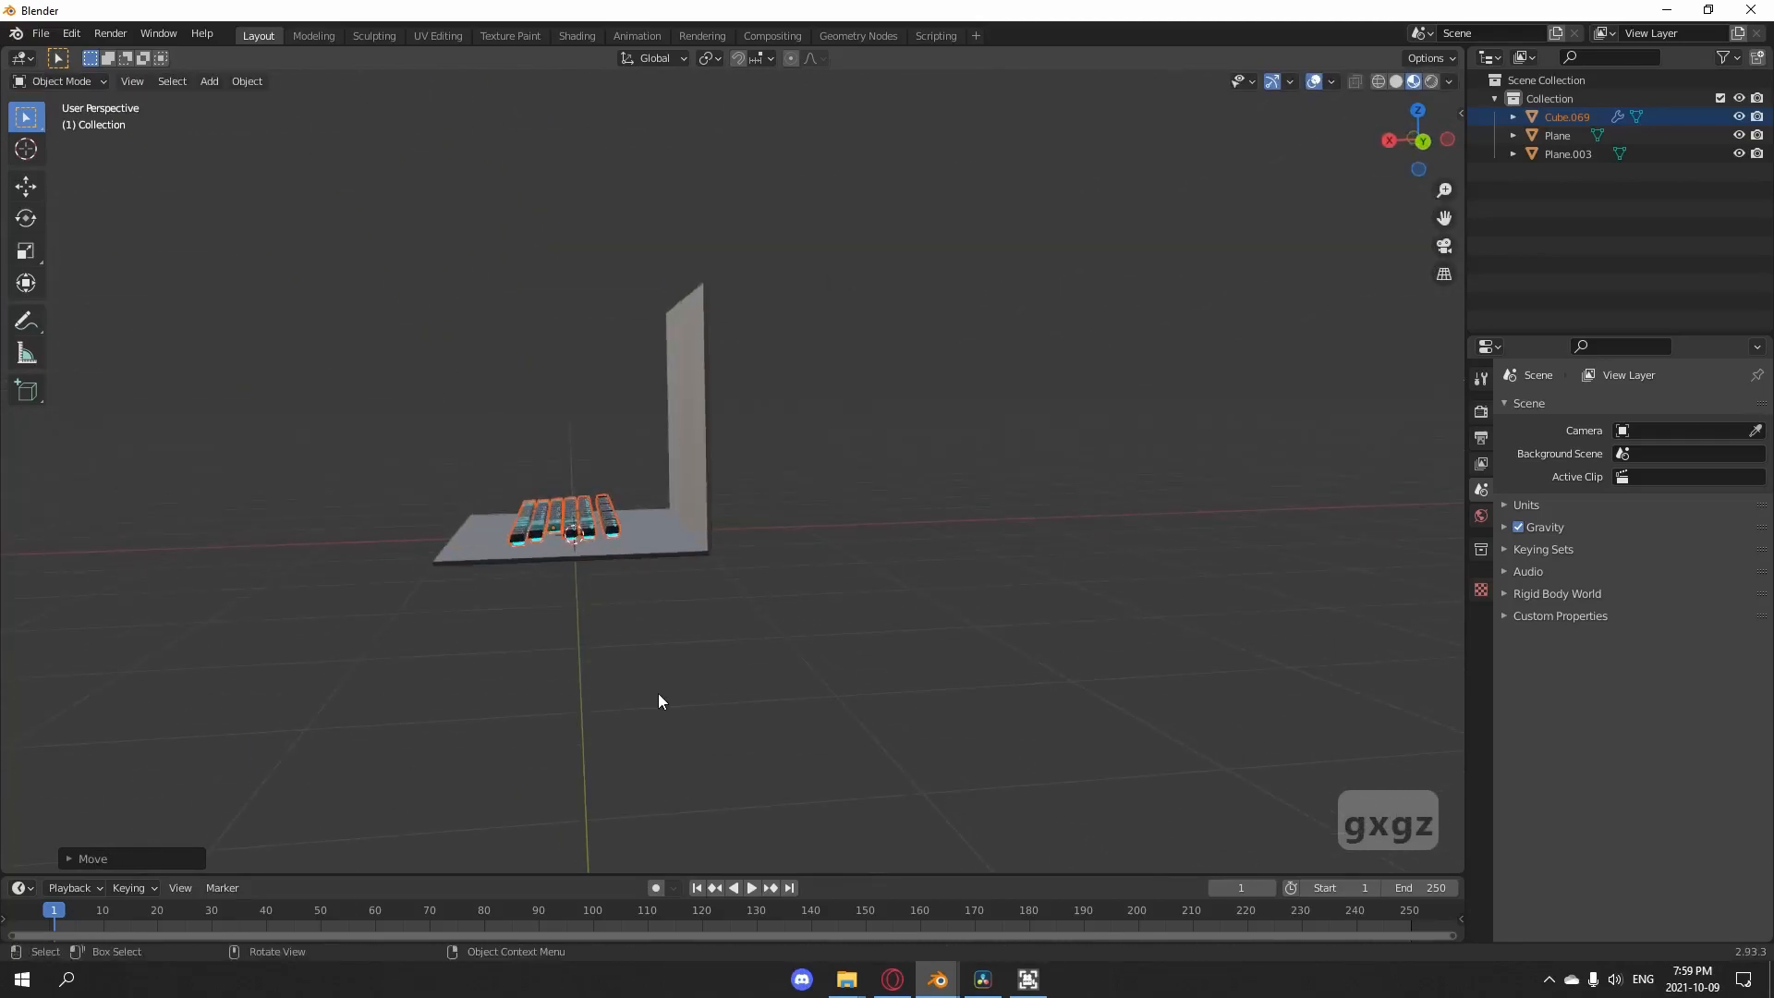
pyautogui.press('r')
pyautogui.press('y')
pyautogui.click(654, 700)
pyautogui.scroll(5, 654, 698)
pyautogui.press('g')
pyautogui.press('z')
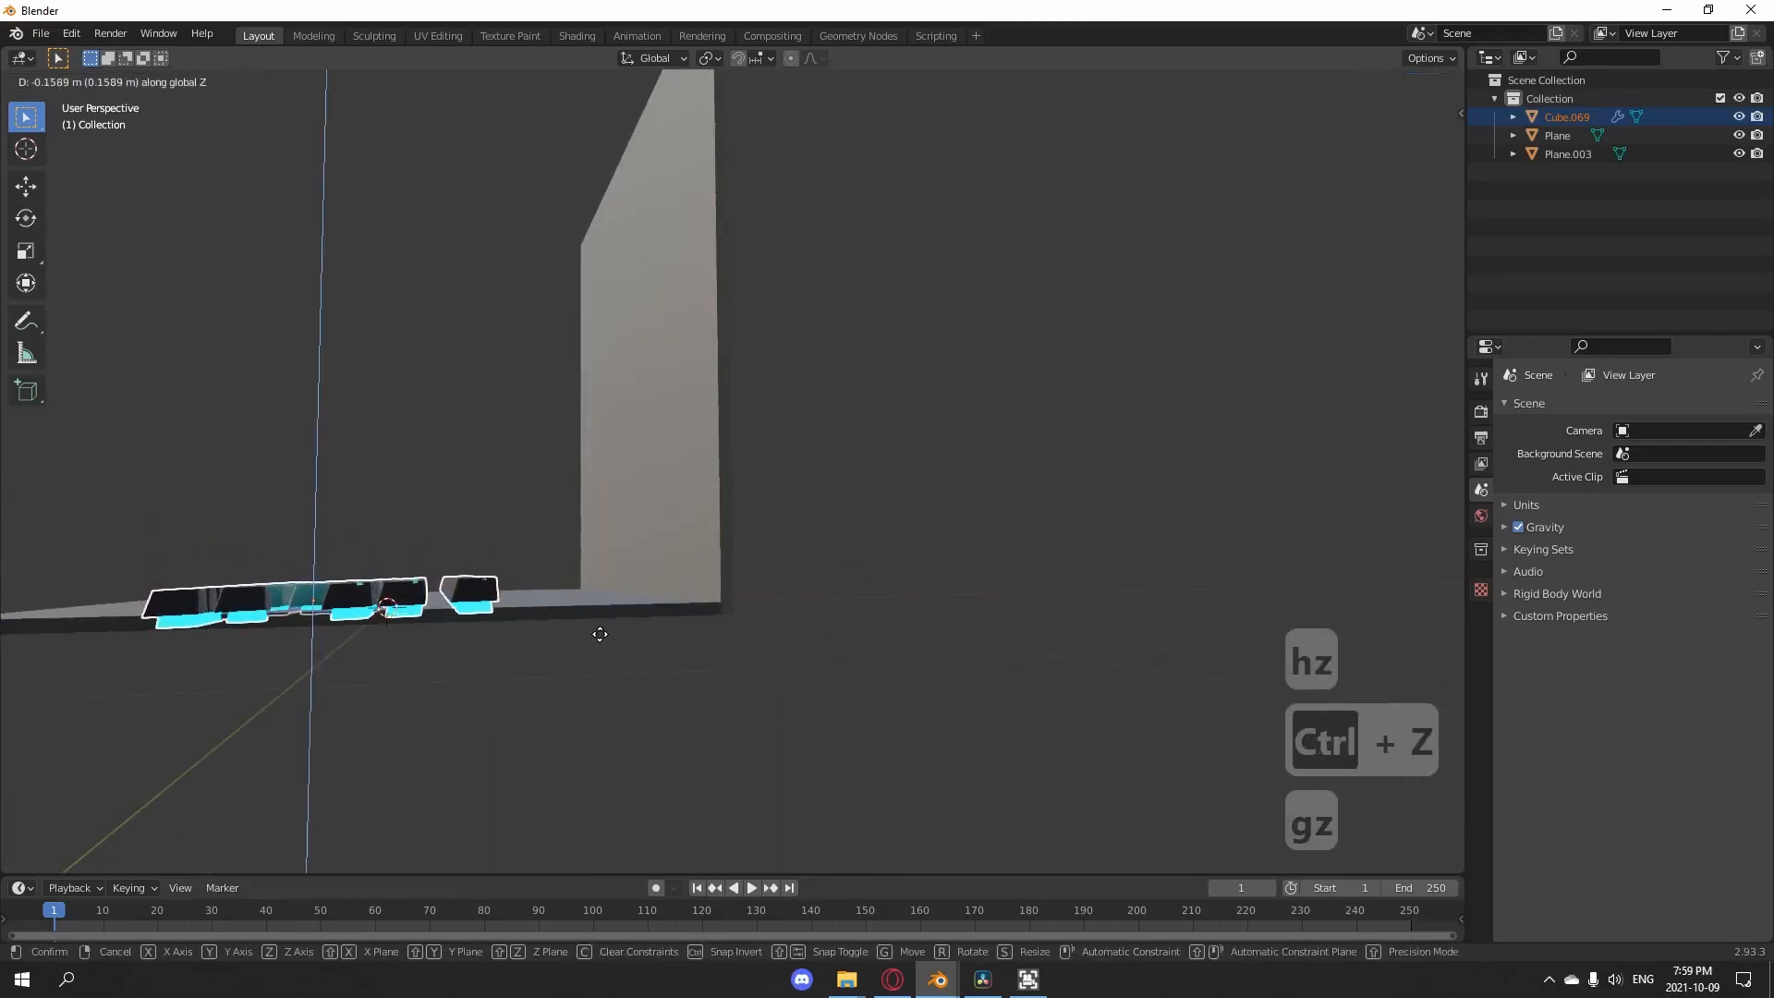
pyautogui.click(600, 634)
# - Centre the keycaps on the laptop base along Y and resize them uniformly to fit its width
pyautogui.moveTo(603, 635); pyautogui.dragTo(867, 696, button='middle')
pyautogui.press('g')
pyautogui.press('y')
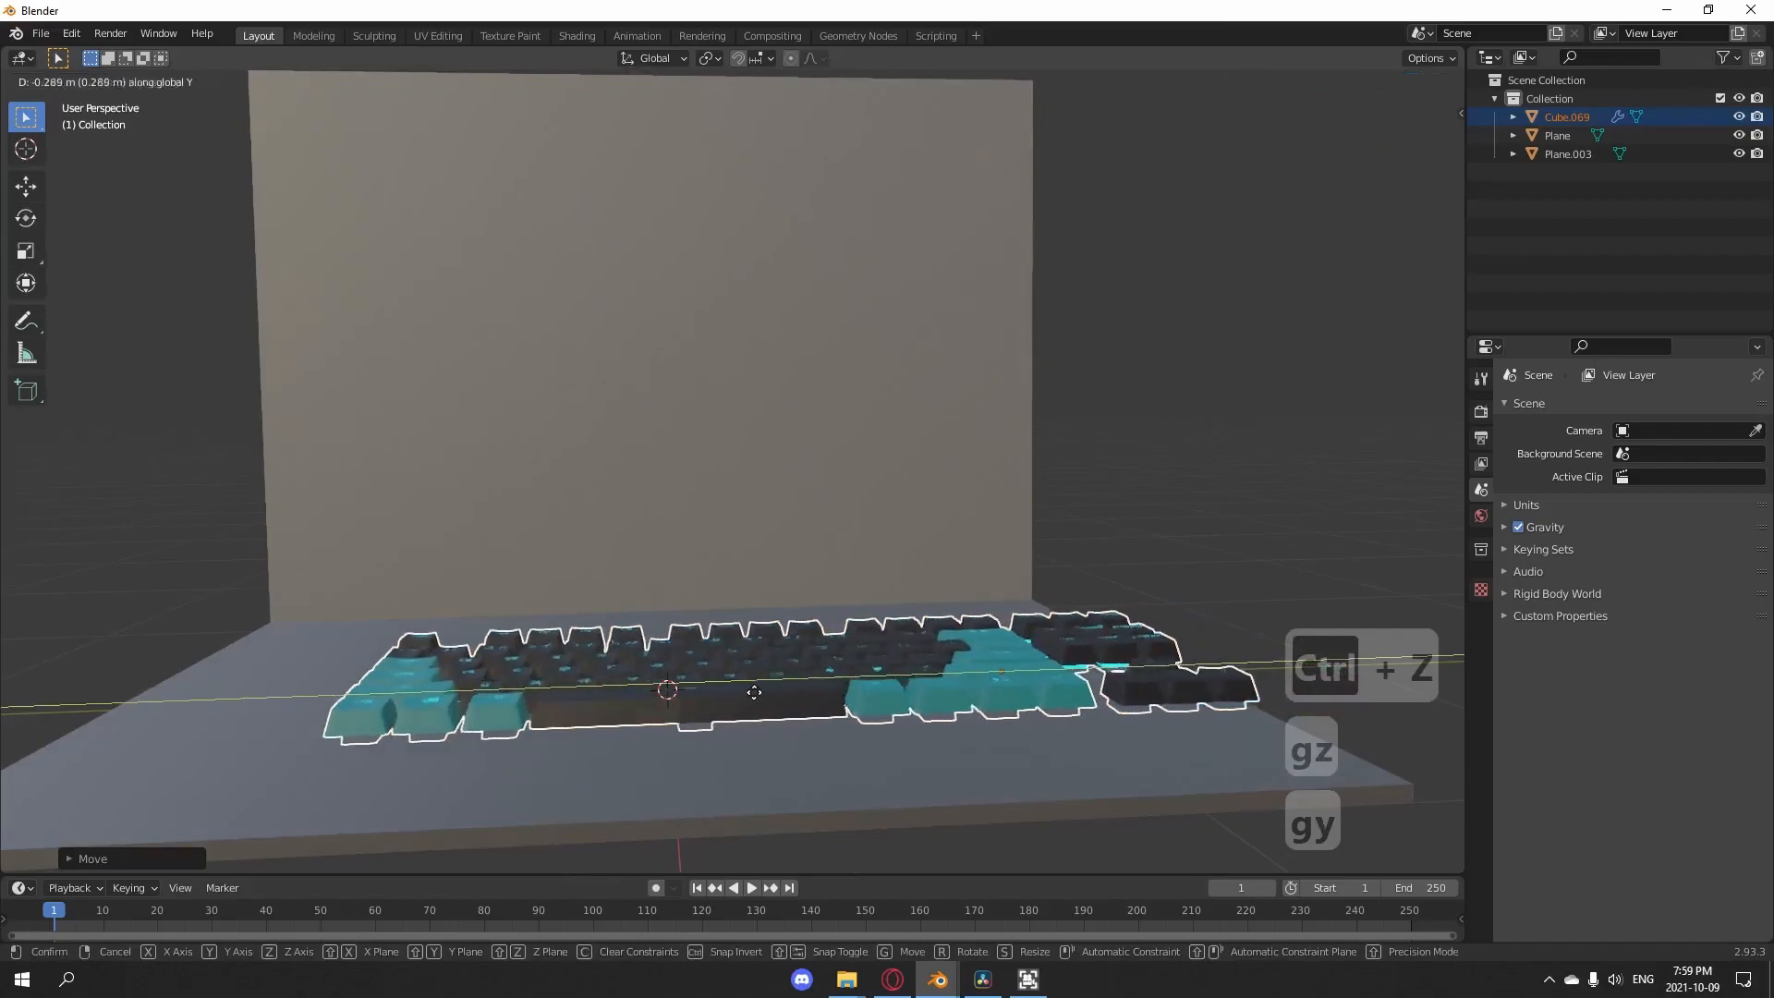
pyautogui.click(647, 689)
pyautogui.scroll(-4, 672, 685)
pyautogui.moveTo(675, 684); pyautogui.dragTo(702, 718, button='middle')
pyautogui.press('s')
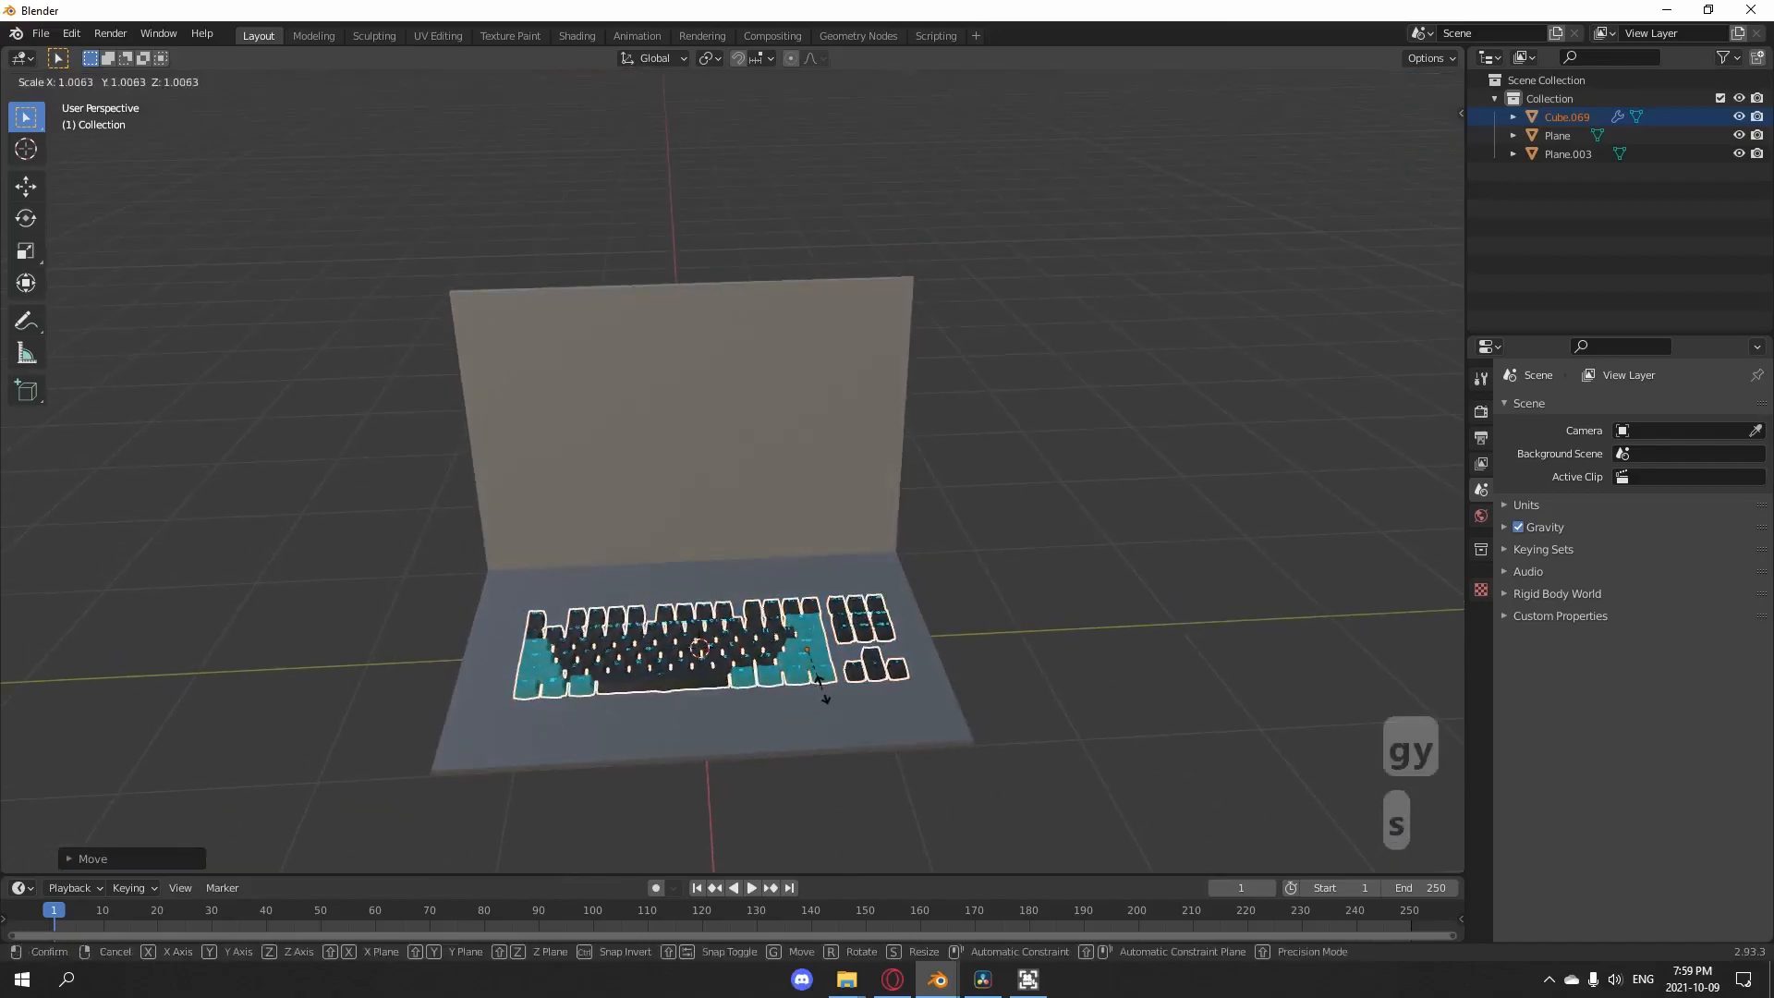
pyautogui.click(828, 690)
# - Flatten the keycaps by scaling them down along the Z axis
pyautogui.moveTo(828, 690); pyautogui.dragTo(682, 652, button='middle')
pyautogui.press('s')
pyautogui.press('z')
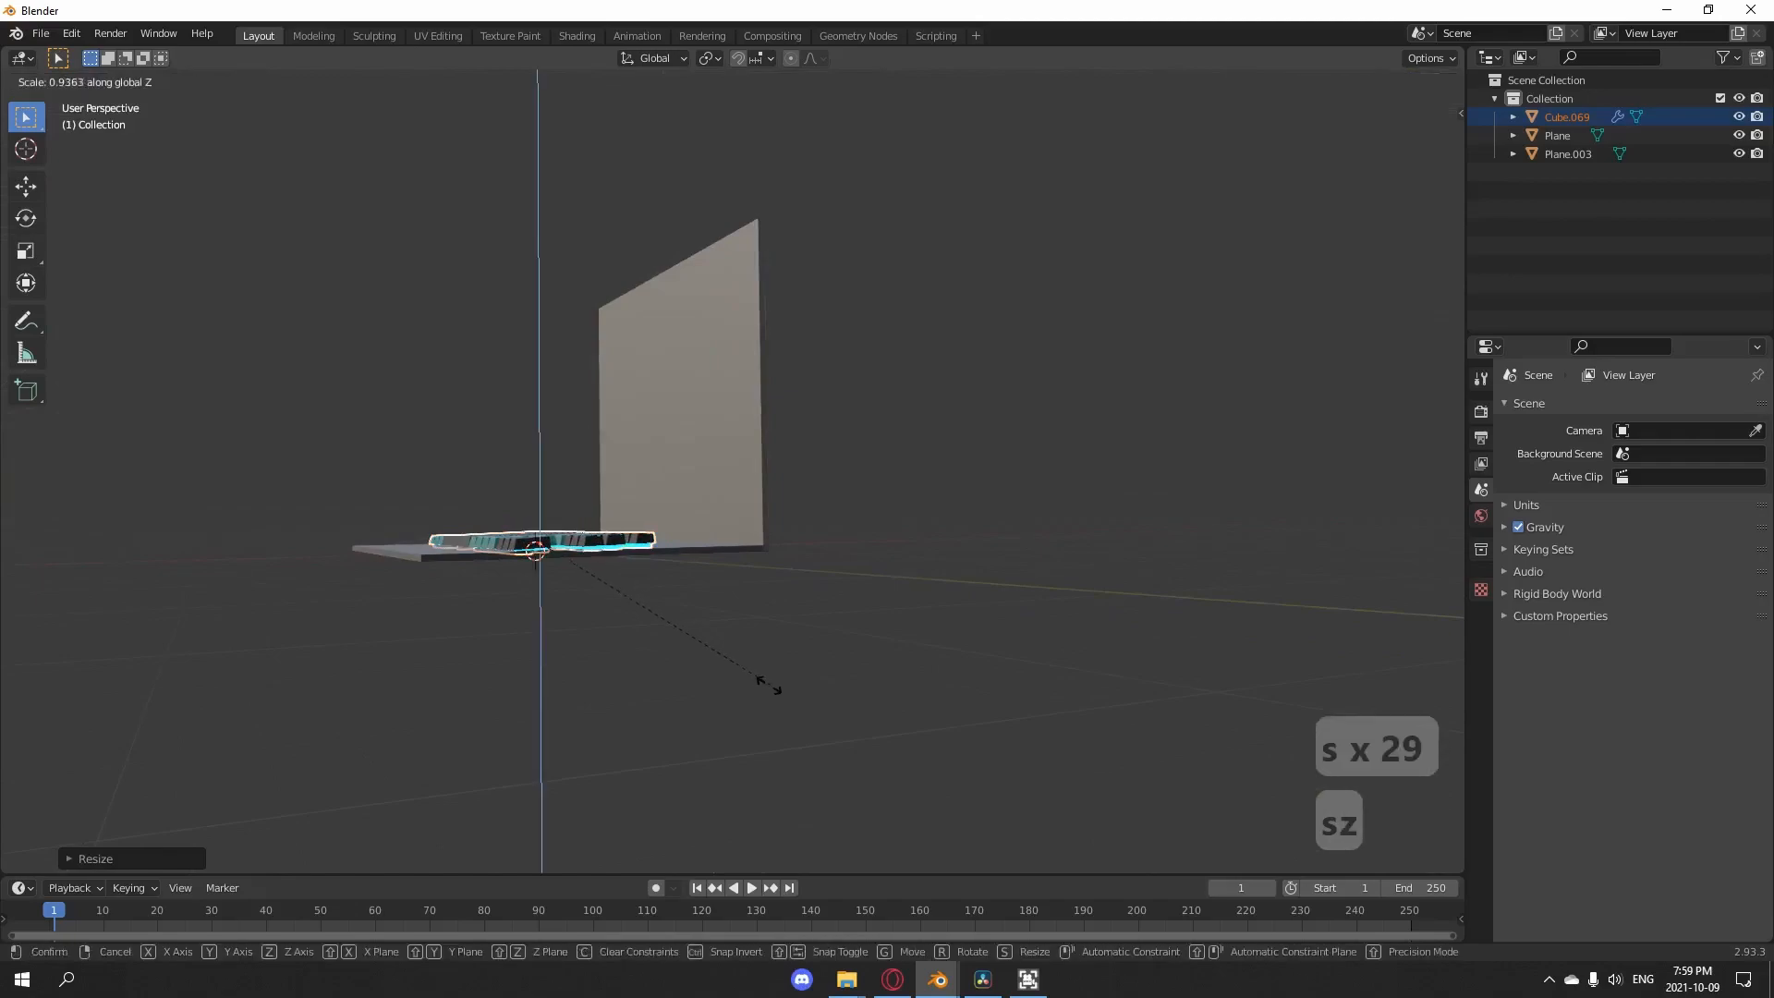
pyautogui.click(658, 634)
pyautogui.scroll(4, 665, 637)
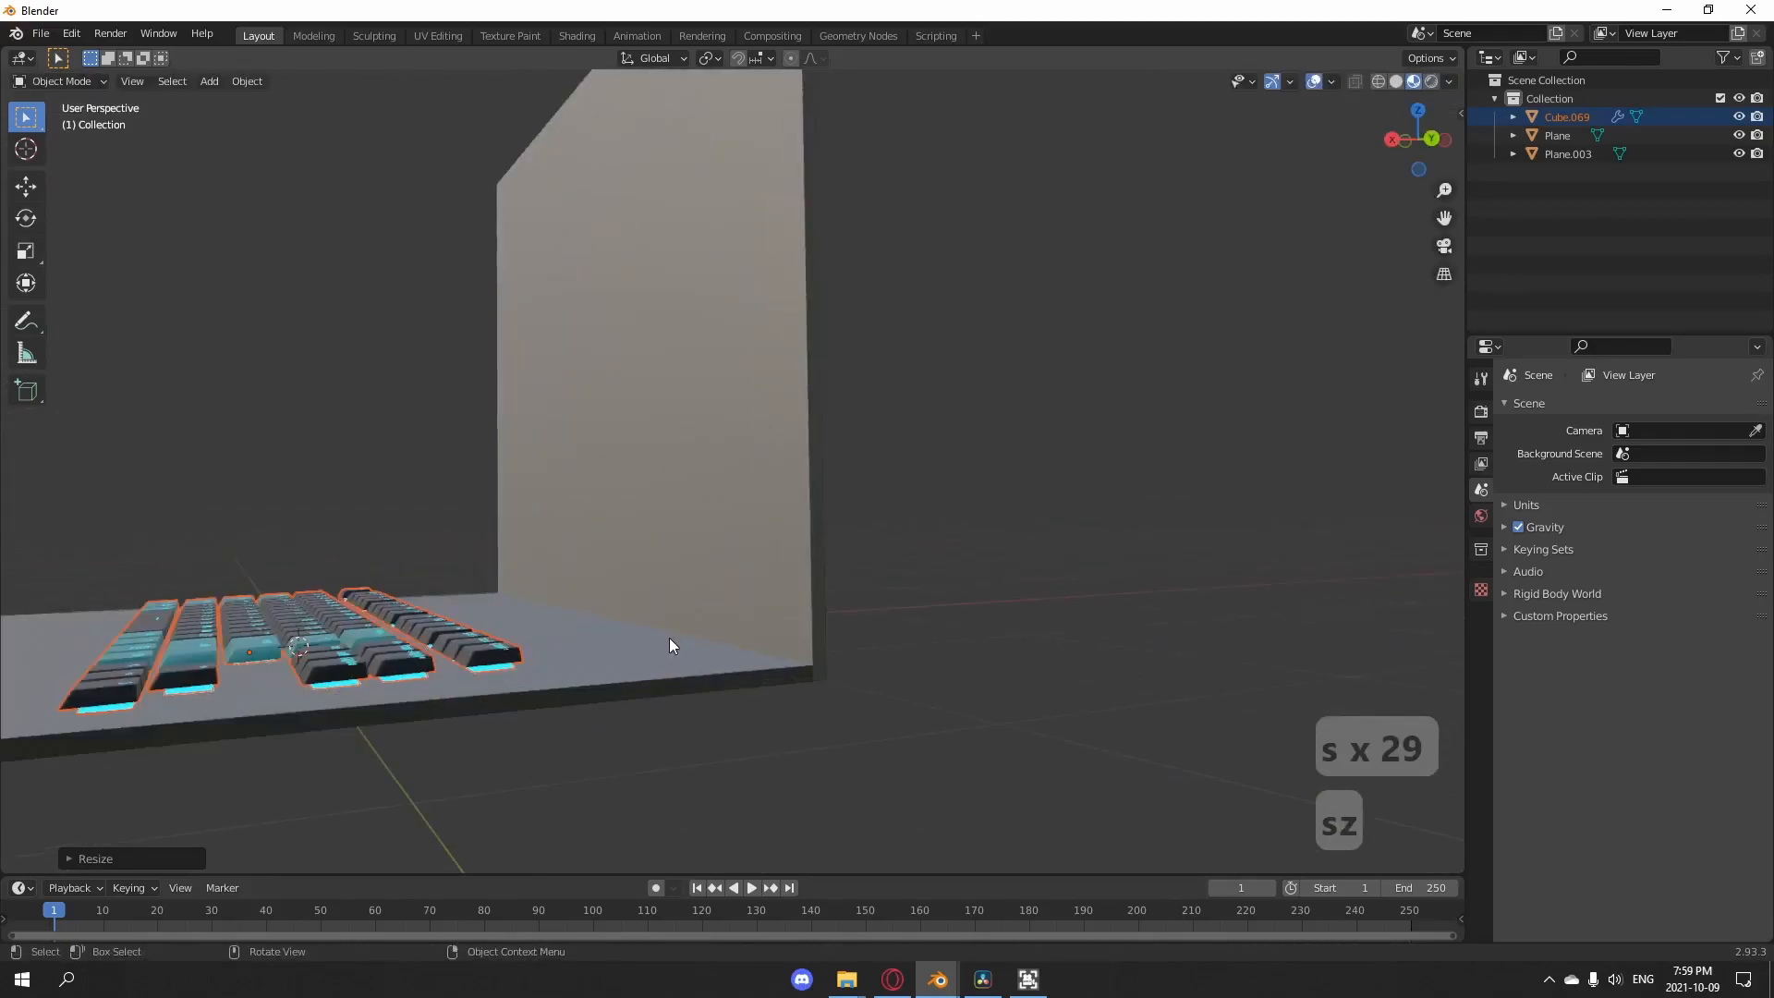
pyautogui.moveTo(408, 671); pyautogui.dragTo(400, 646, button='middle')
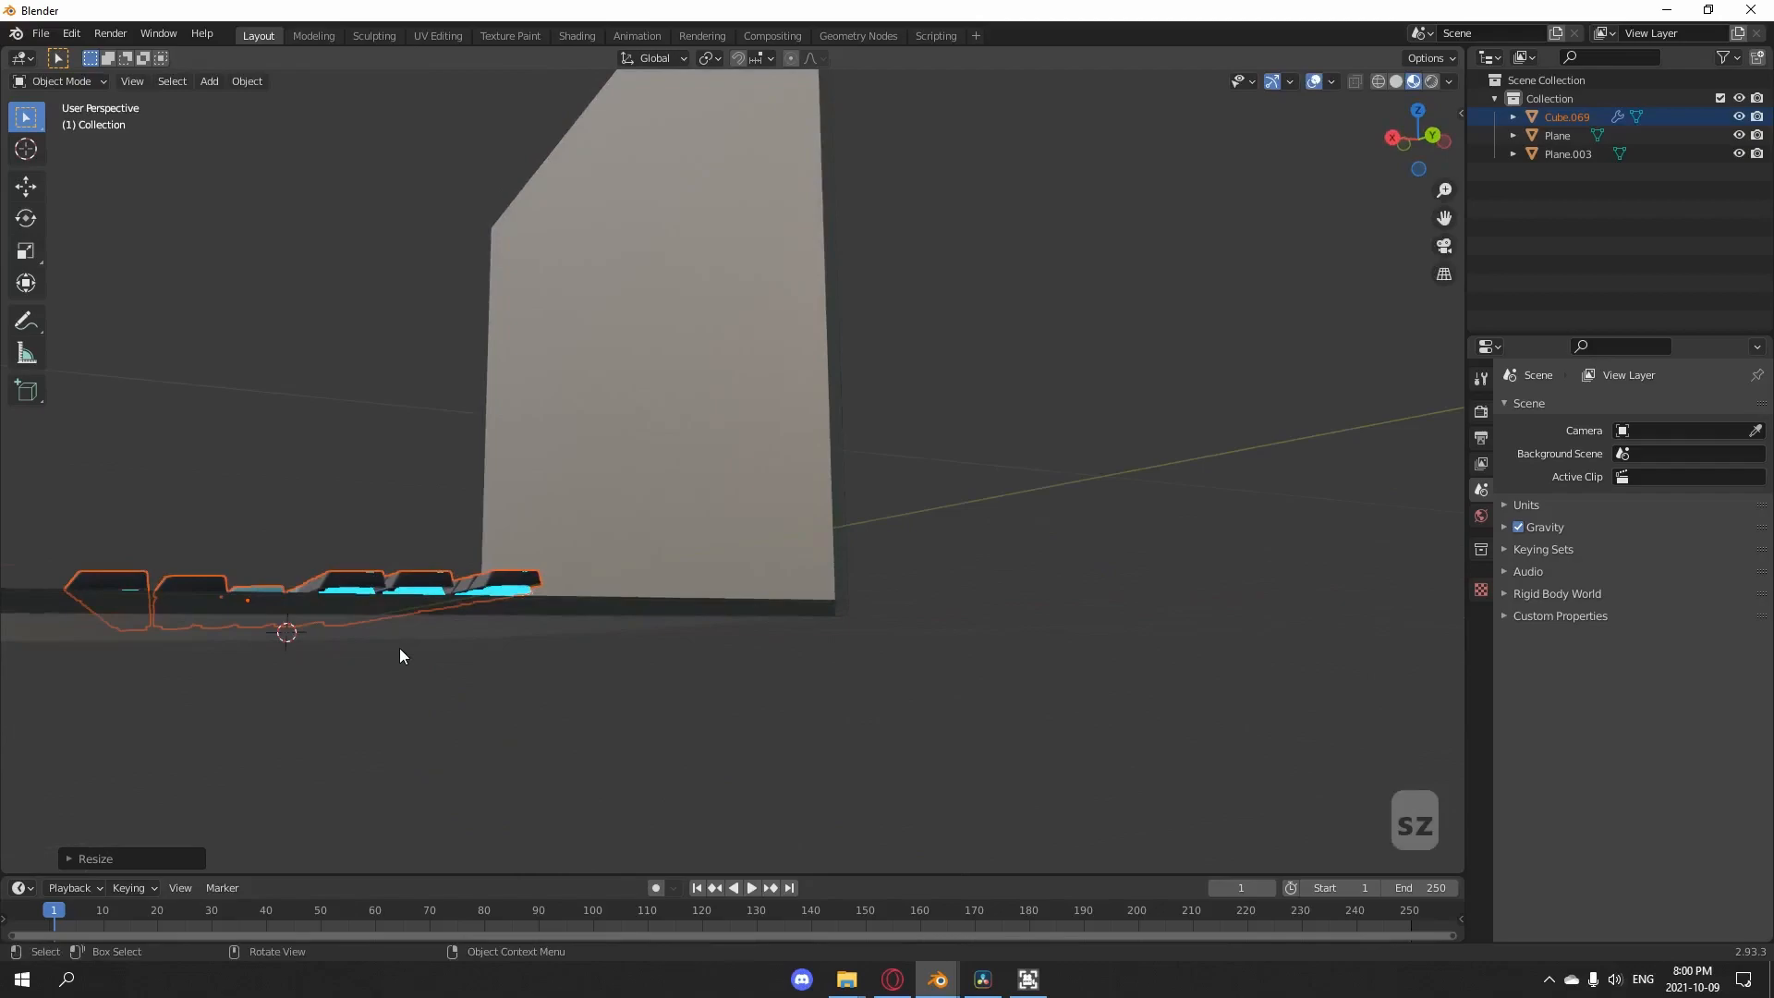
# - Adjust the keycaps' height along Z and enlarge them uniformly to fill more of the laptop base
pyautogui.press('g')
pyautogui.press('z')
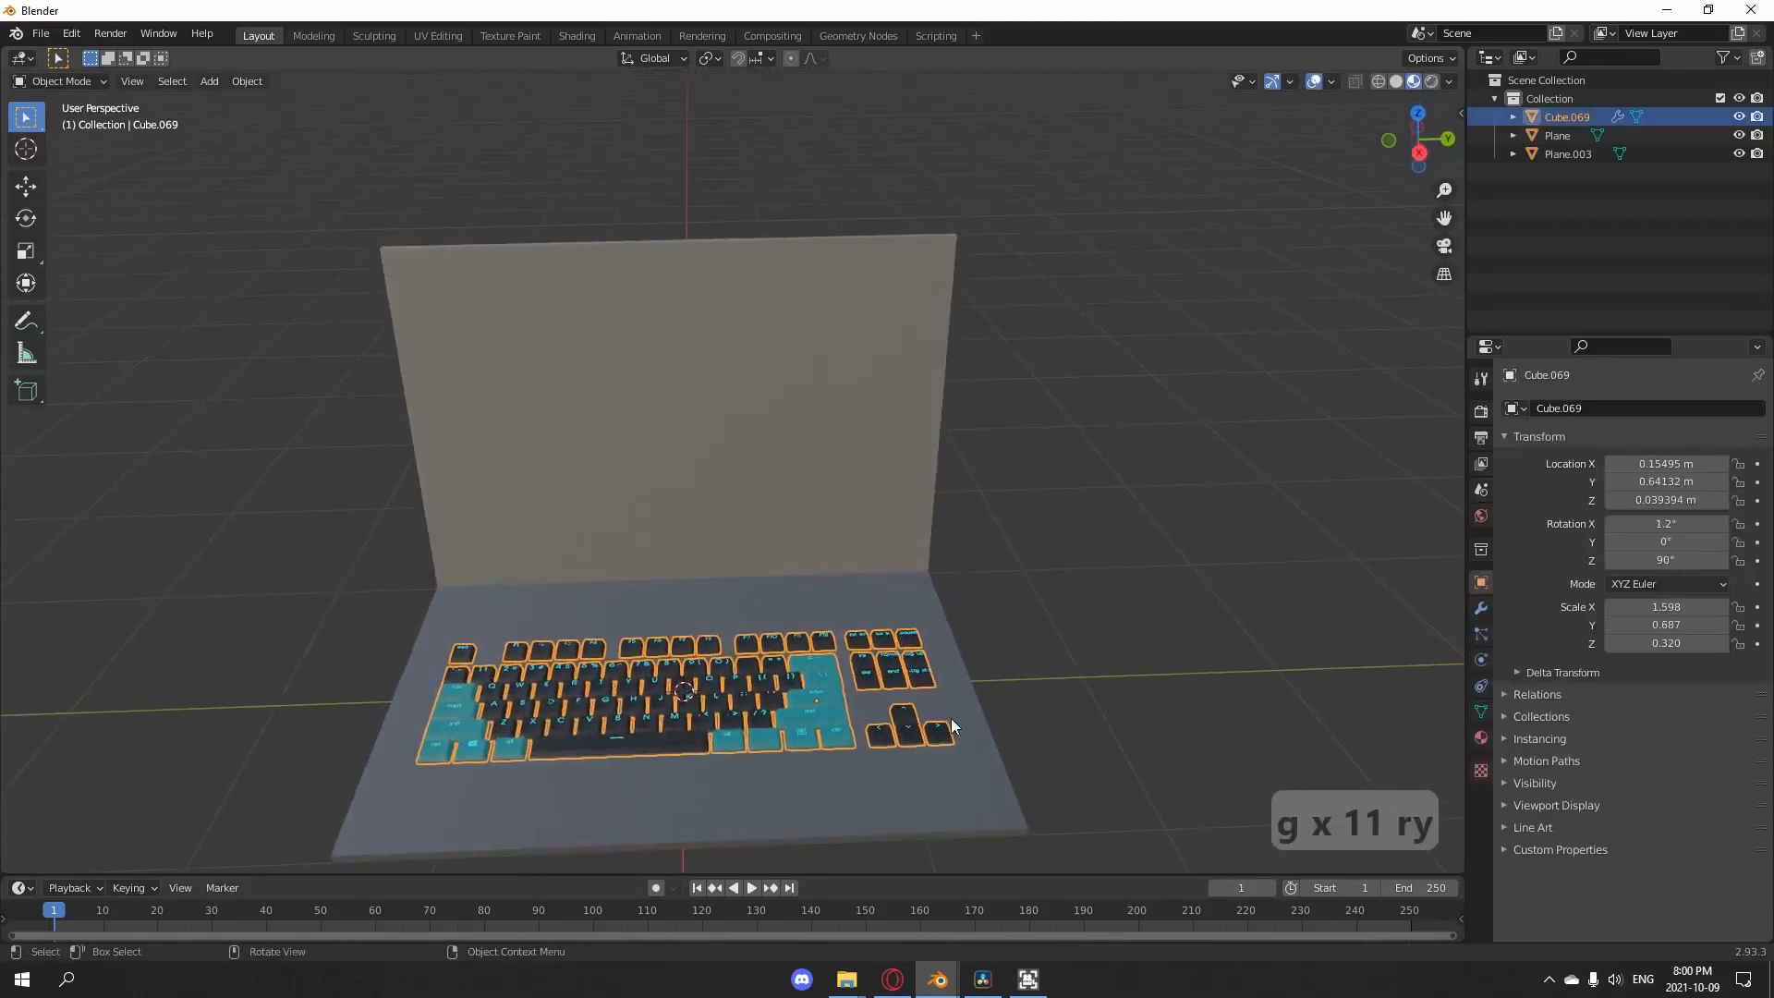
pyautogui.press('s')
pyautogui.click(961, 716)
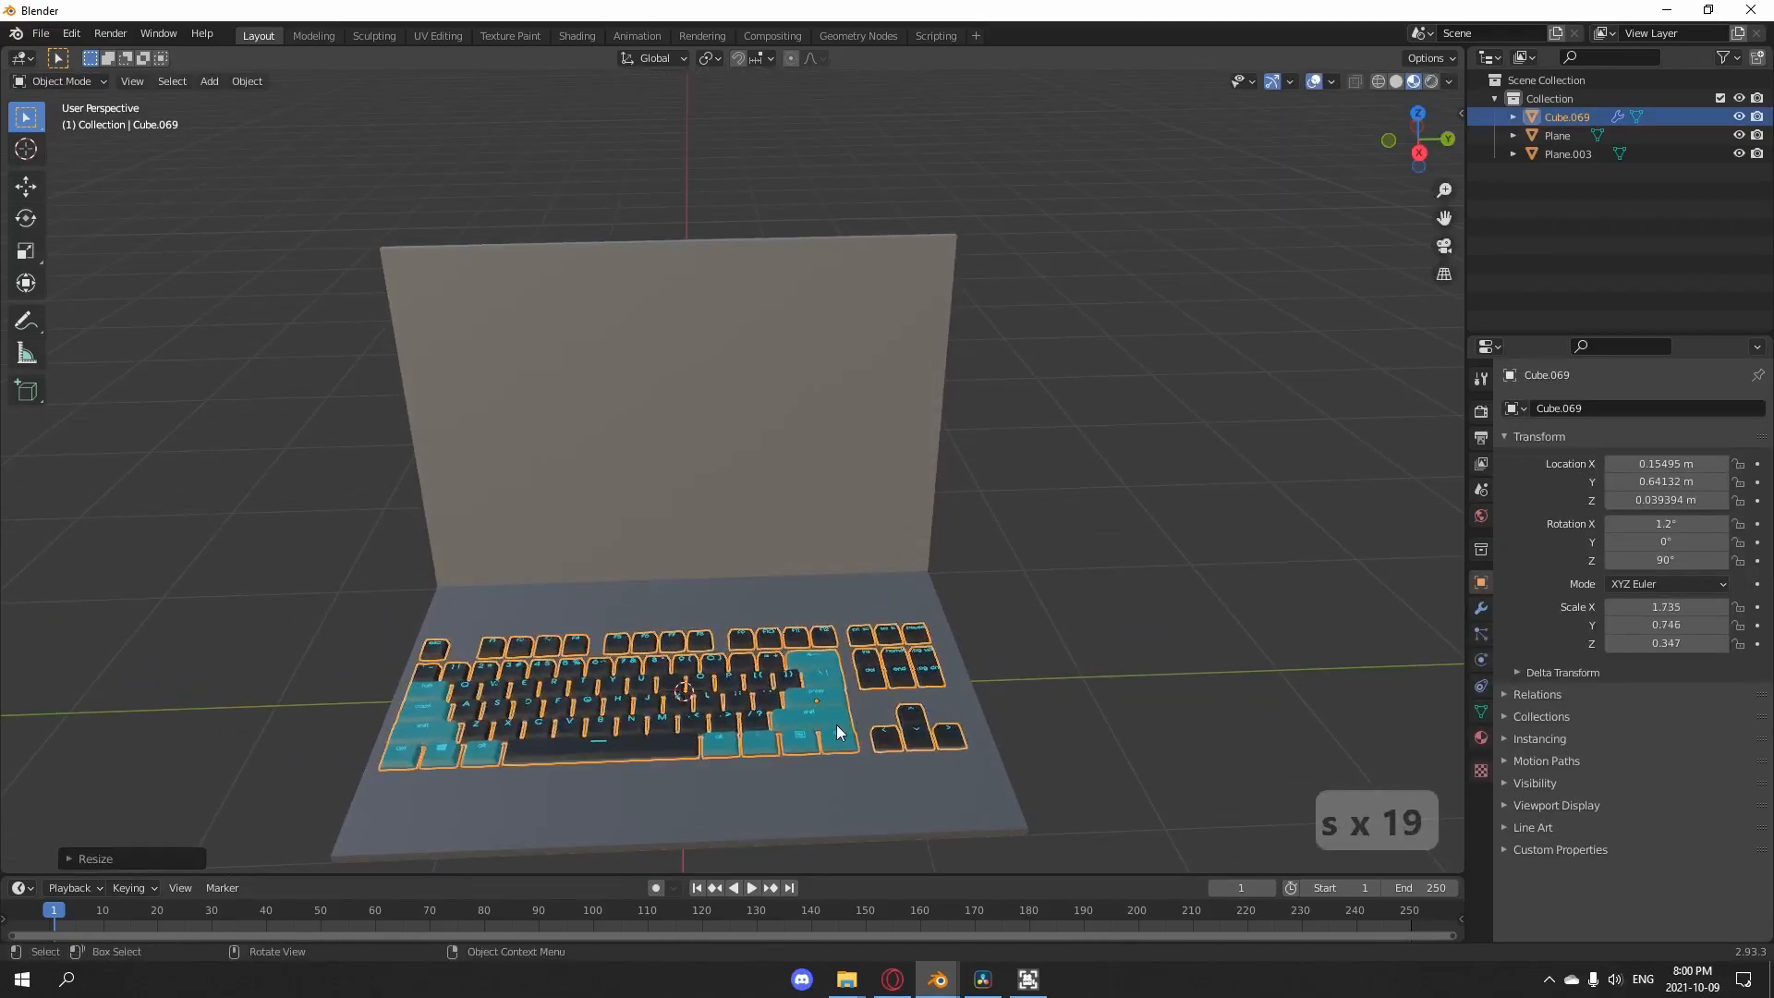
# - Preview the laptop in rendered shading and switch the viewport to solid shading
pyautogui.press('z')
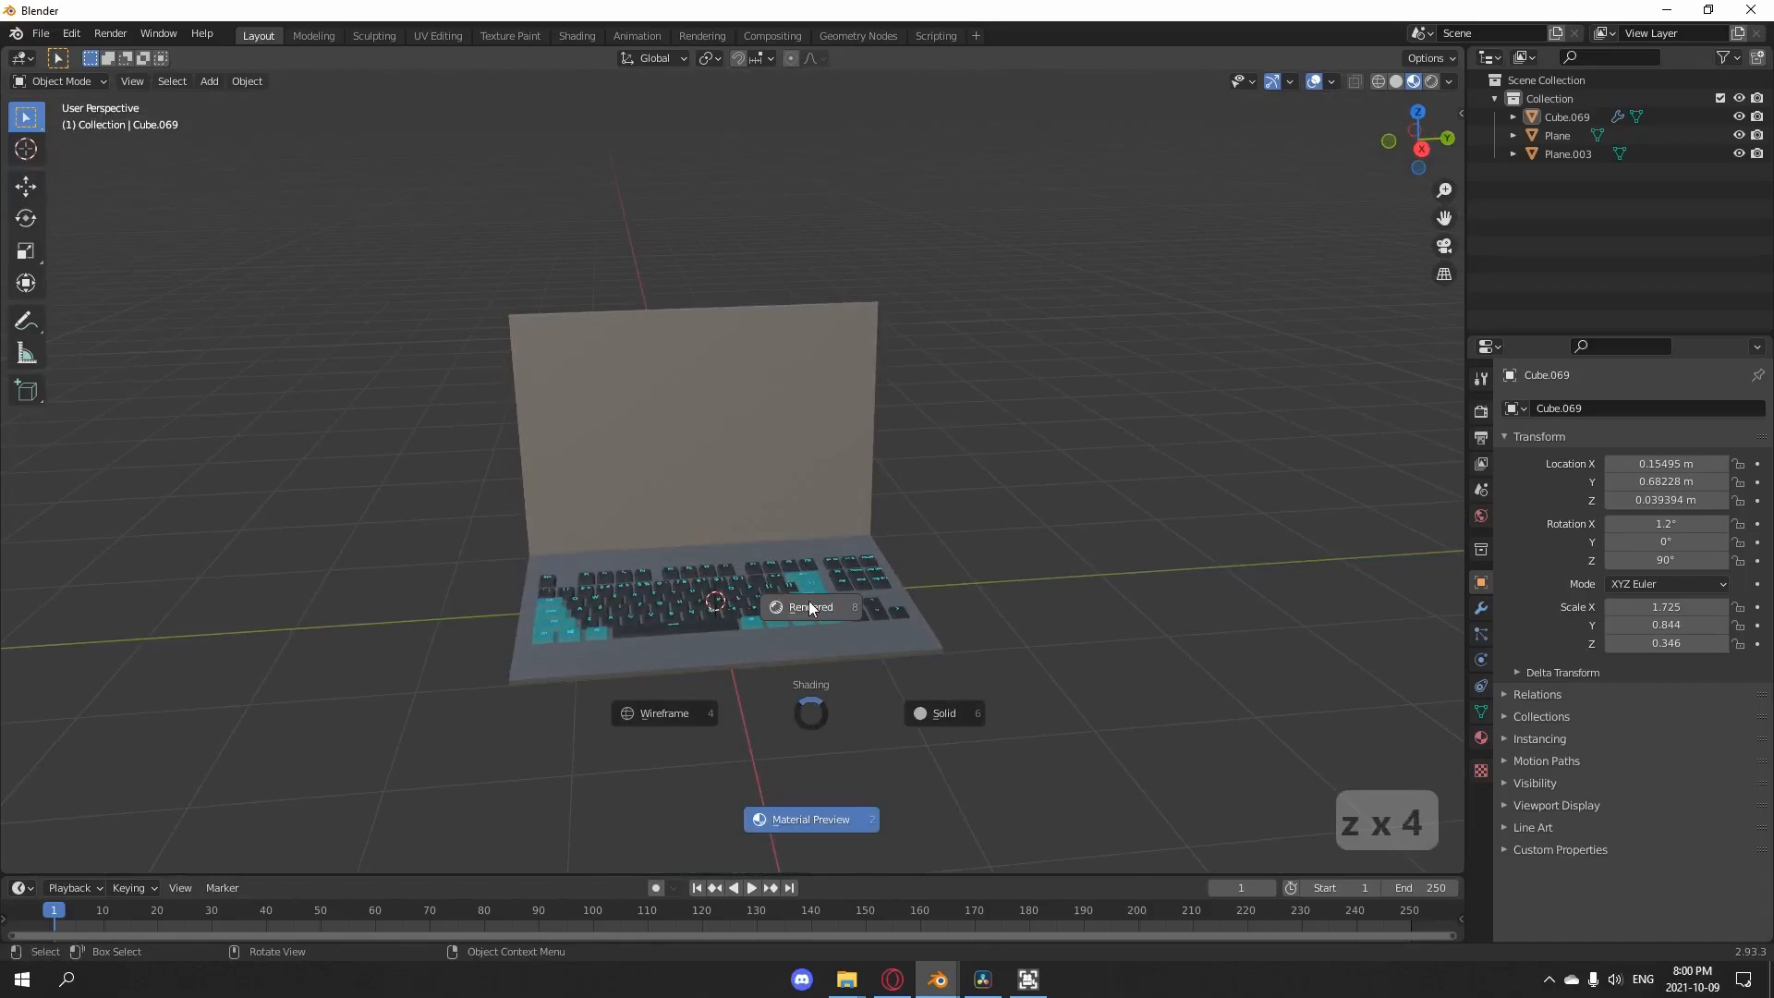
pyautogui.click(808, 601)
pyautogui.moveTo(944, 691)
pyautogui.mouseDown(button='middle')
pyautogui.moveTo(798, 742)
pyautogui.moveTo(1014, 654)
pyautogui.moveTo(1133, 693)
pyautogui.moveTo(954, 801)
pyautogui.moveTo(887, 709)
pyautogui.moveTo(930, 690)
pyautogui.mouseUp(button='middle')
pyautogui.press('z')
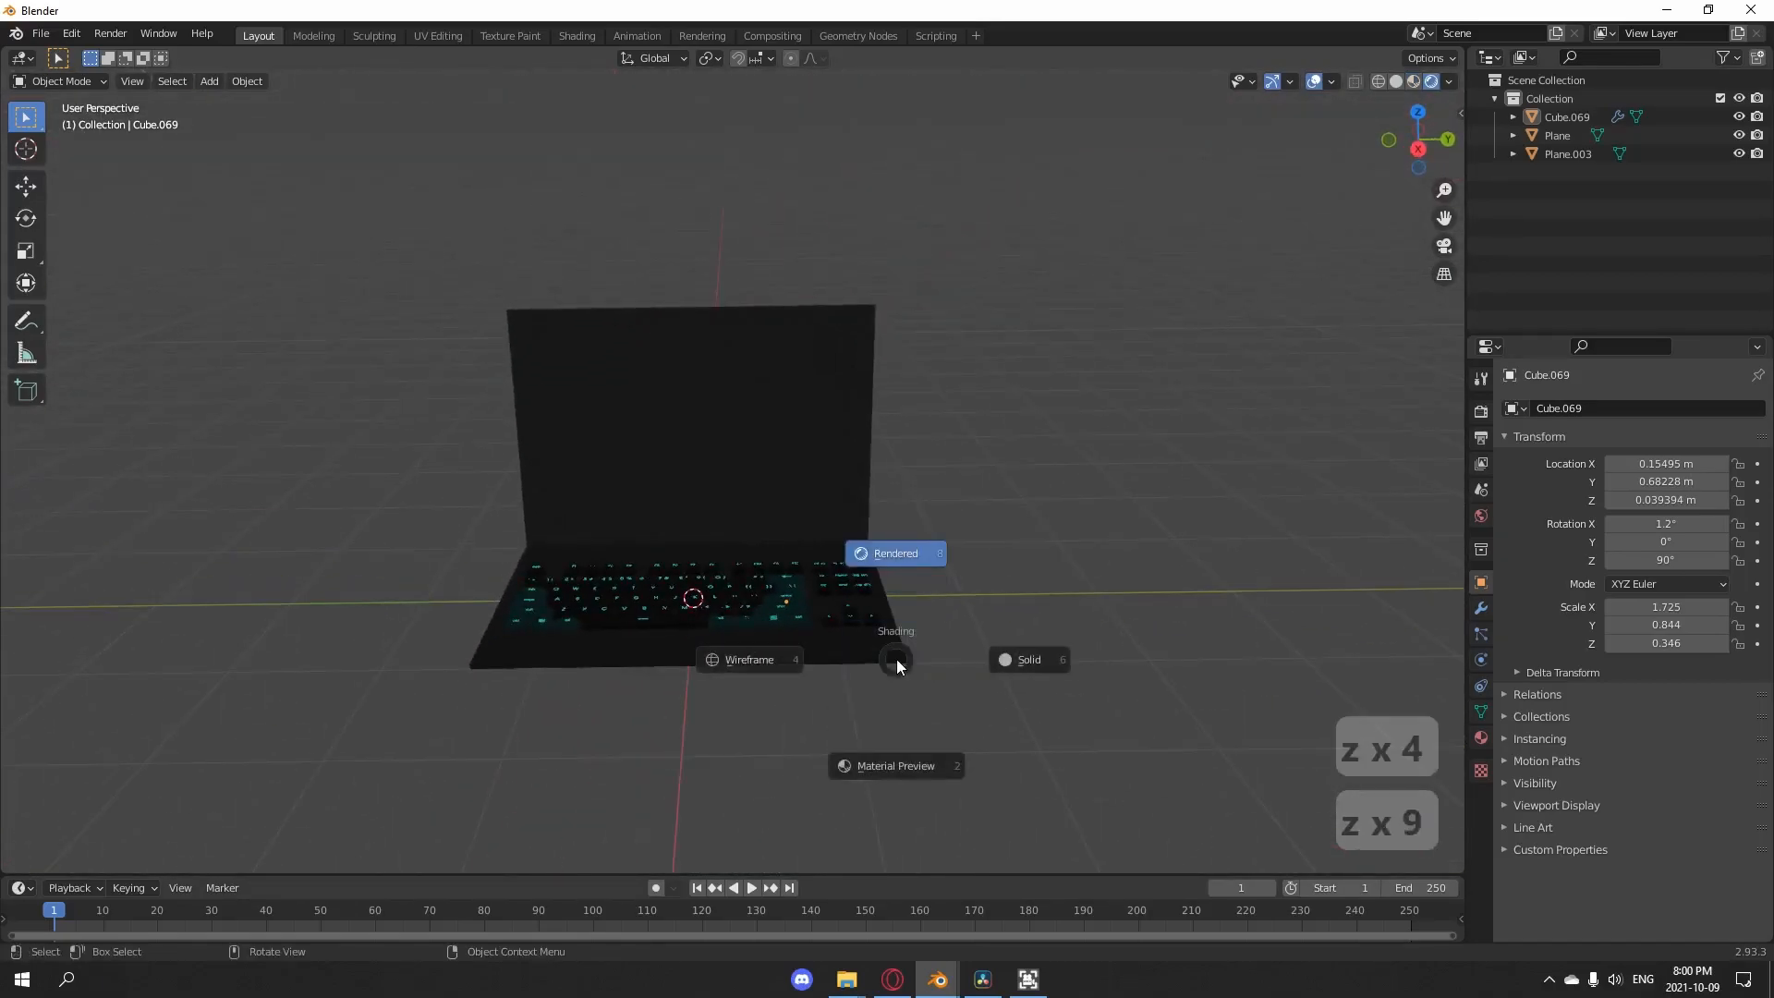
pyautogui.click(1063, 658)
# - Duplicate the laptop base in place
pyautogui.moveTo(1033, 669)
pyautogui.mouseDown(button='middle')
pyautogui.moveTo(795, 695)
pyautogui.moveTo(697, 645)
pyautogui.mouseUp(button='middle')
pyautogui.press('a')
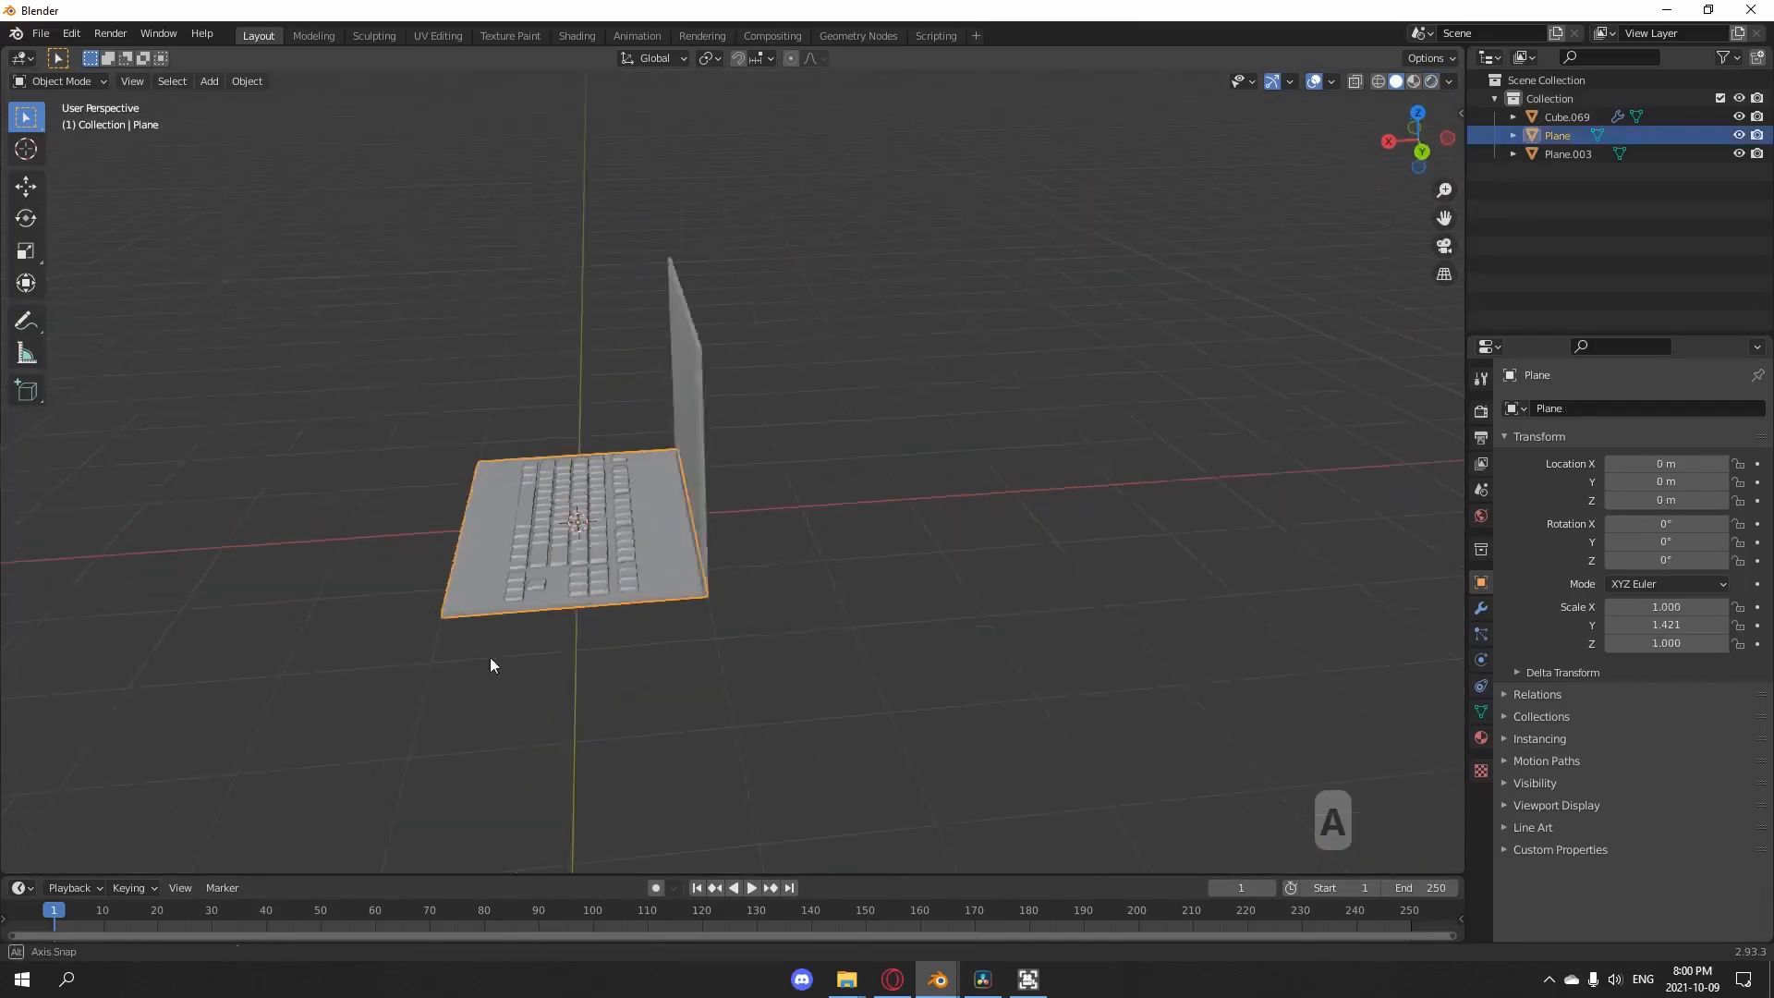
pyautogui.moveTo(471, 657); pyautogui.dragTo(708, 686, button='middle')
pyautogui.hotkey('shift', 'd')
pyautogui.rightClick(708, 686)
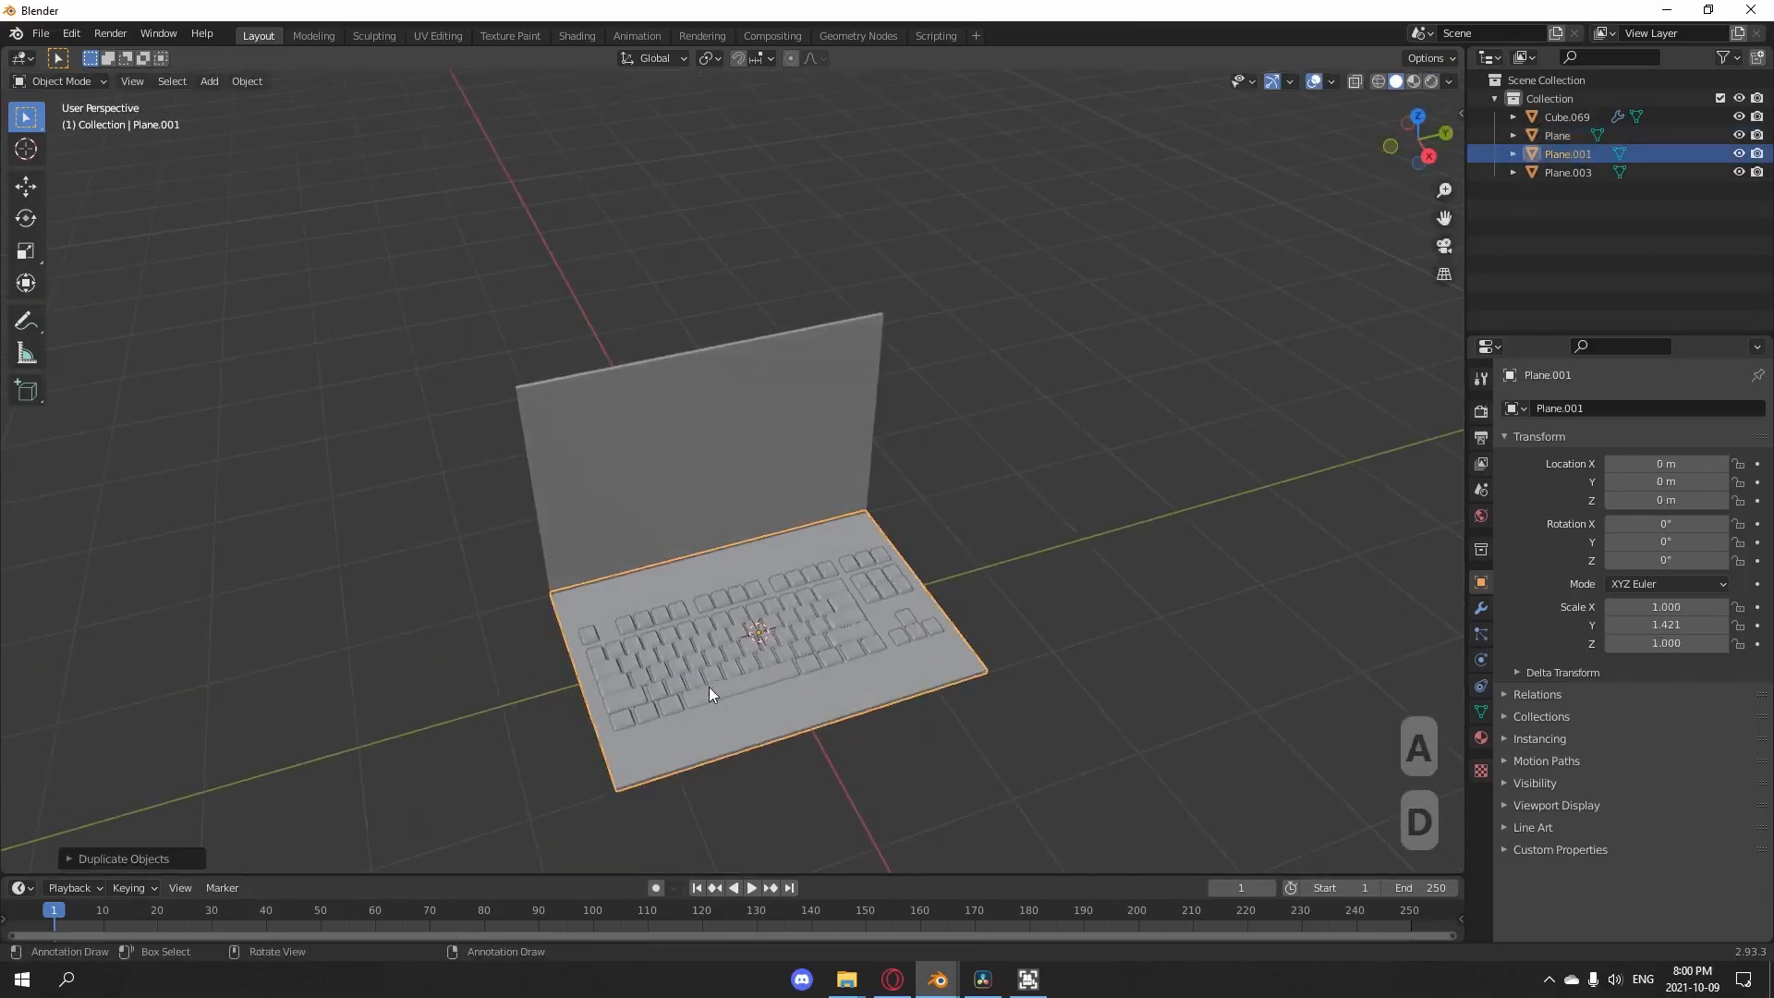
# - Shrink the original base plane into a touchpad rectangle, scaling it to about 0.185 along X and 0.363 along Y
pyautogui.click(812, 717)
pyautogui.moveTo(946, 758); pyautogui.dragTo(1120, 730, button='middle')
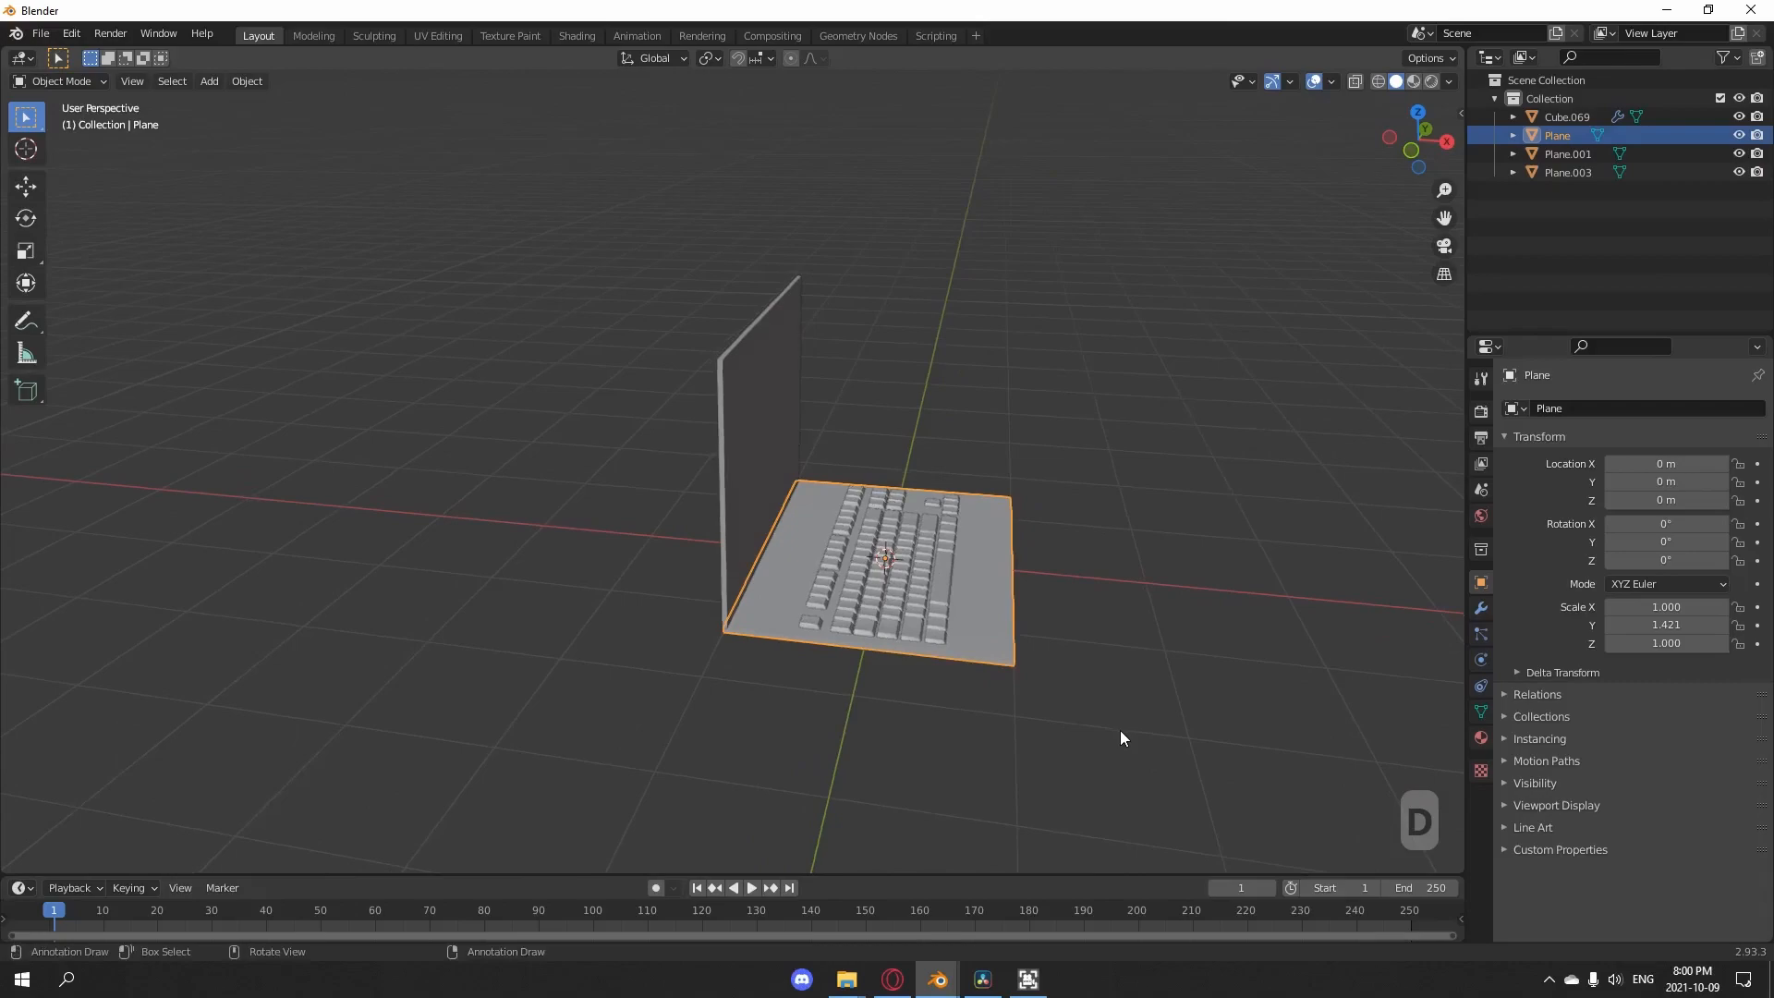
pyautogui.press('s')
pyautogui.press('x')
pyautogui.click(861, 675)
pyautogui.press('s')
pyautogui.press('y')
pyautogui.click(873, 586)
pyautogui.press('s')
pyautogui.press('x')
pyautogui.click(980, 592)
# - Move the touchpad along X to about 0.745 m, in front of the keys, and reduce its Y scale to about 0.321
pyautogui.moveTo(979, 586); pyautogui.dragTo(630, 601, button='middle')
pyautogui.press('g')
pyautogui.press('x')
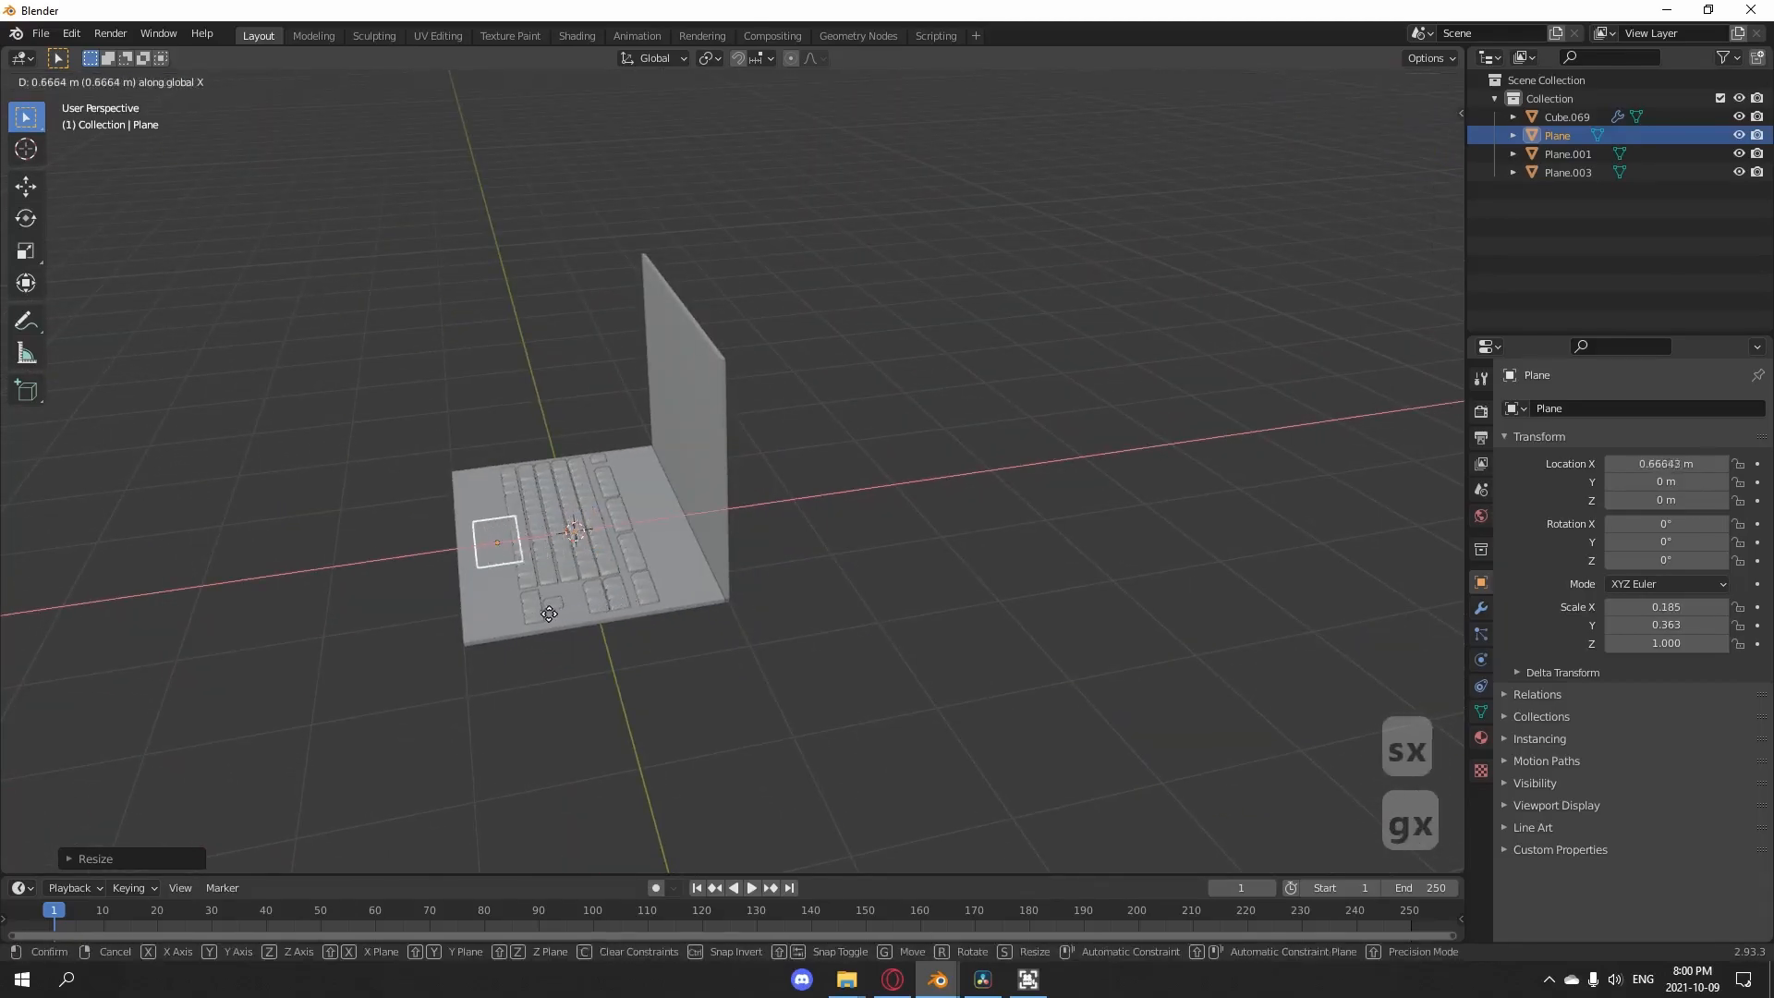
pyautogui.click(549, 618)
pyautogui.press('s')
pyautogui.press('y')
pyautogui.click(594, 638)
# - Raise the touchpad about 0.012 m along Z so it sits just above the base surface
pyautogui.moveTo(594, 638)
pyautogui.mouseDown(button='middle')
pyautogui.moveTo(750, 614)
pyautogui.moveTo(798, 584)
pyautogui.mouseUp(button='middle')
pyautogui.press('v')
pyautogui.press('z')
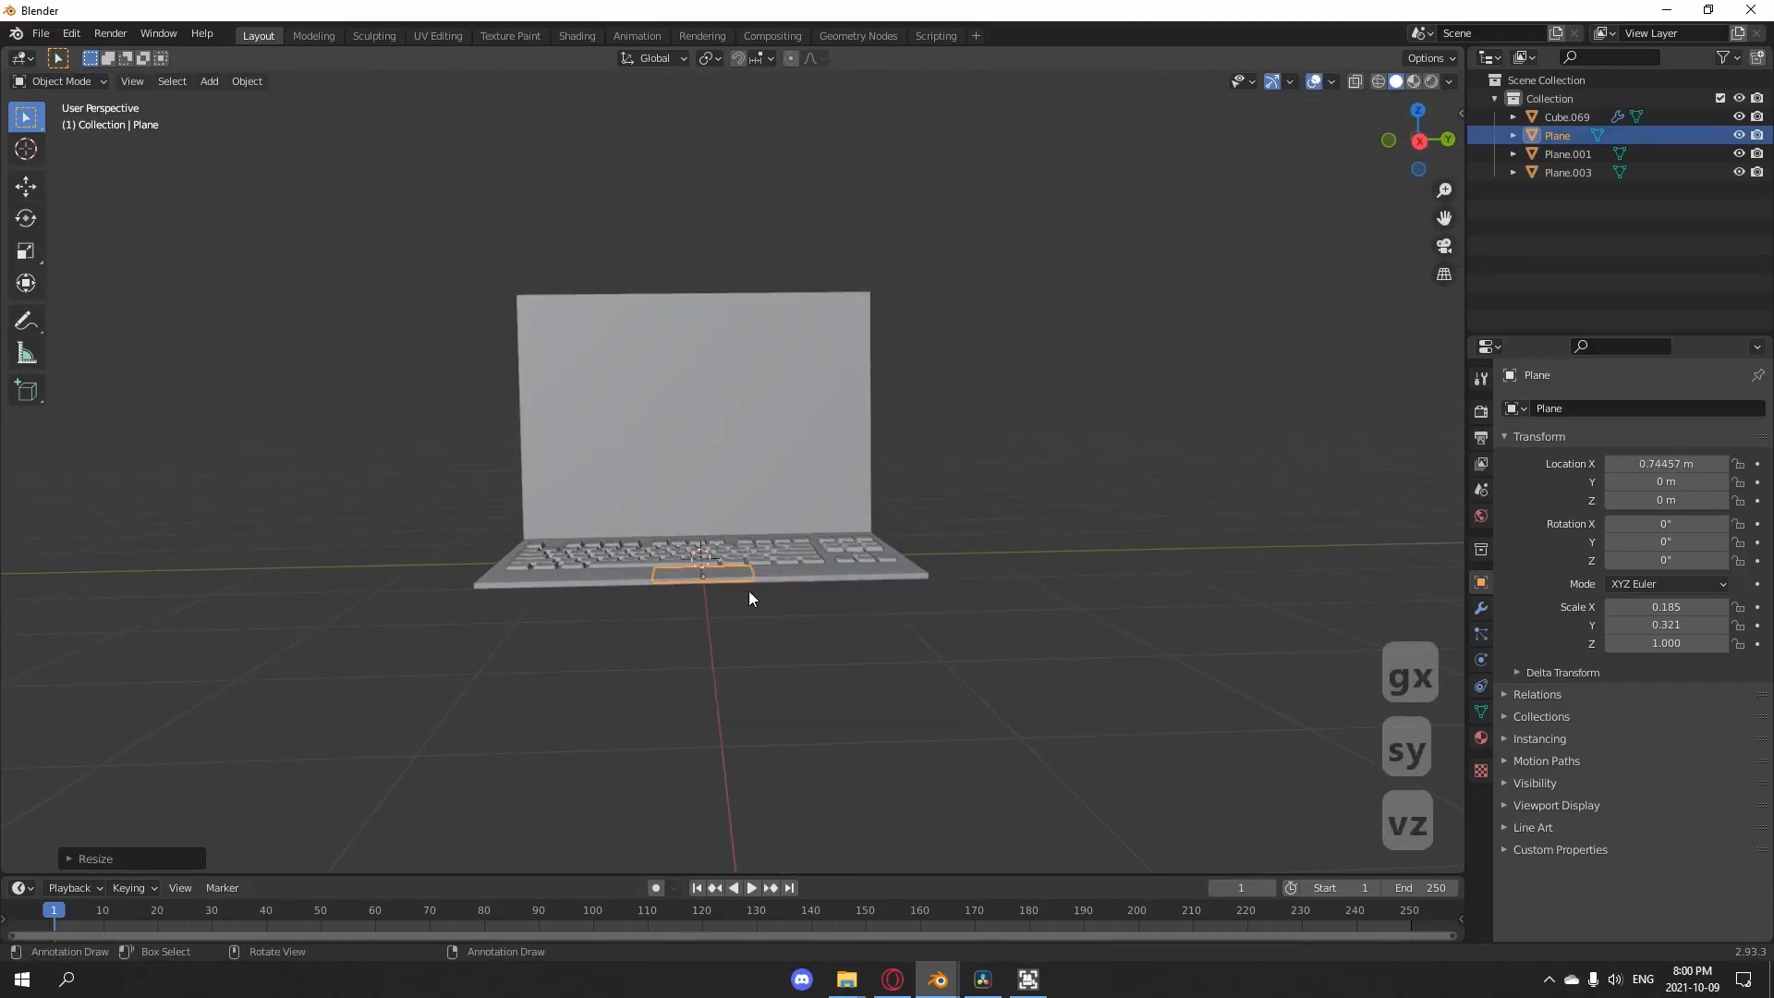
pyautogui.press('g')
pyautogui.press('z')
pyautogui.click(792, 603)
# - Position the touchpad below the space bar at about -0.124 m along Y and 0.771 m along X
pyautogui.moveTo(792, 602); pyautogui.dragTo(797, 712, button='middle')
pyautogui.press('g')
pyautogui.press('y')
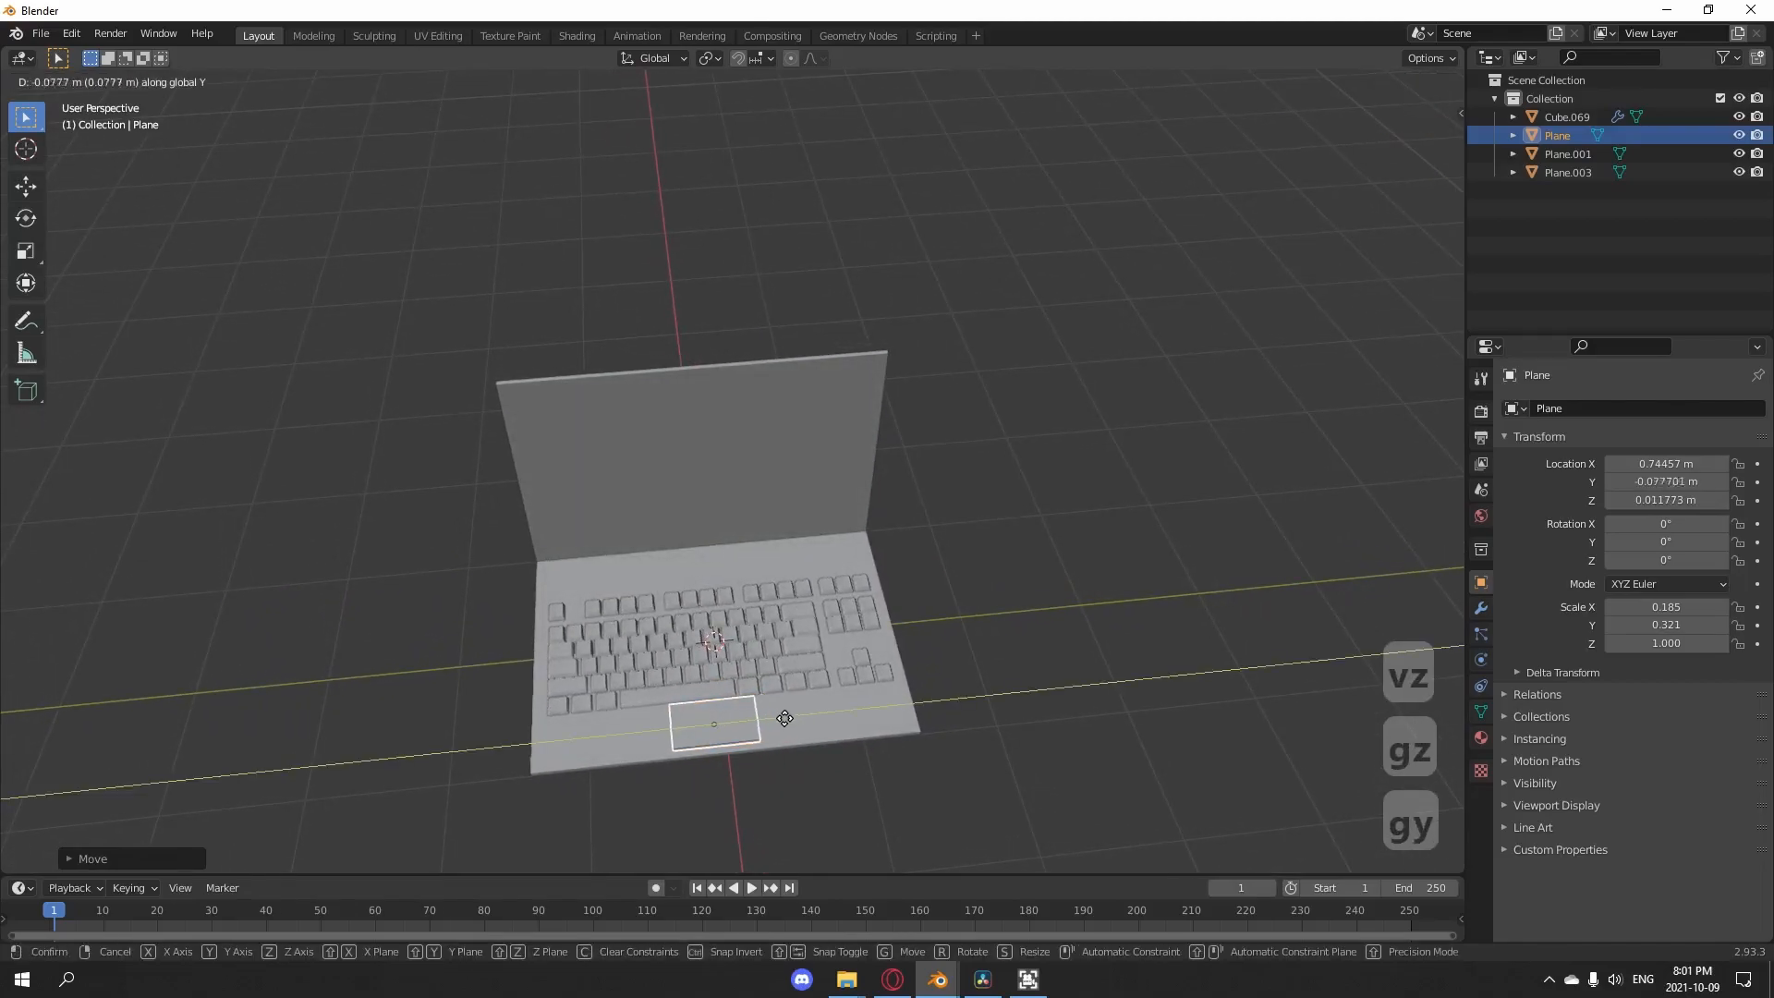
pyautogui.click(782, 720)
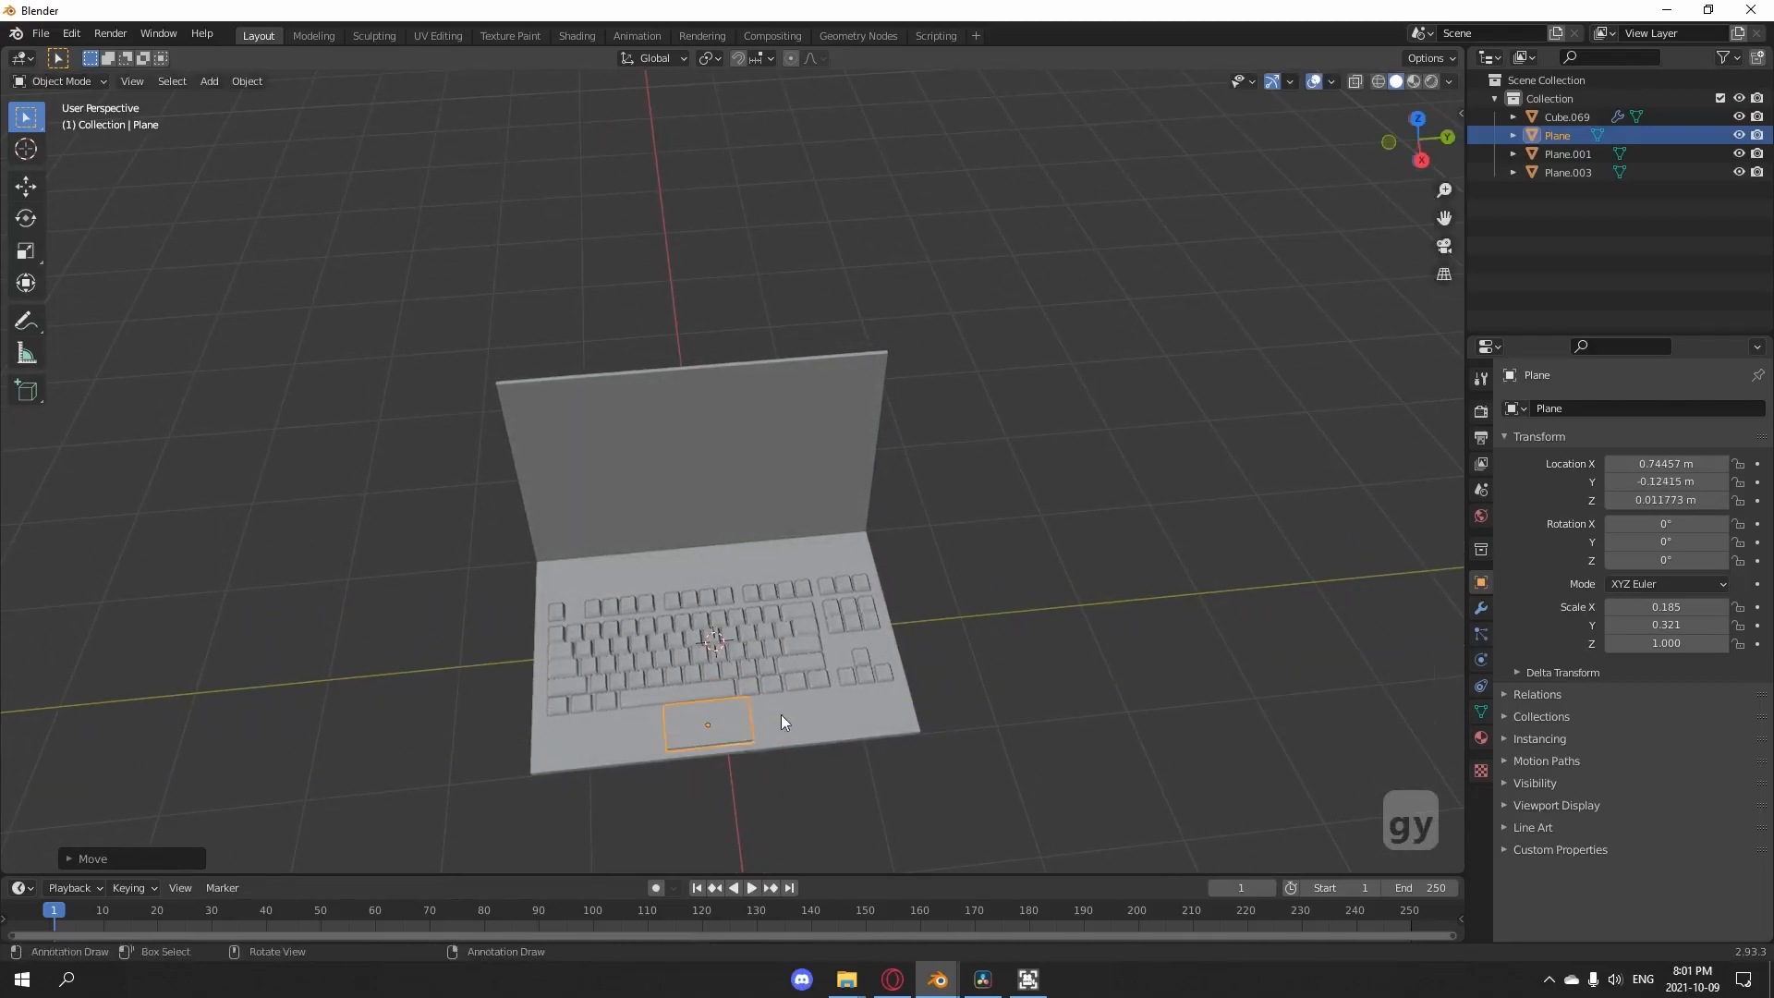
pyautogui.press('g')
pyautogui.press('x')
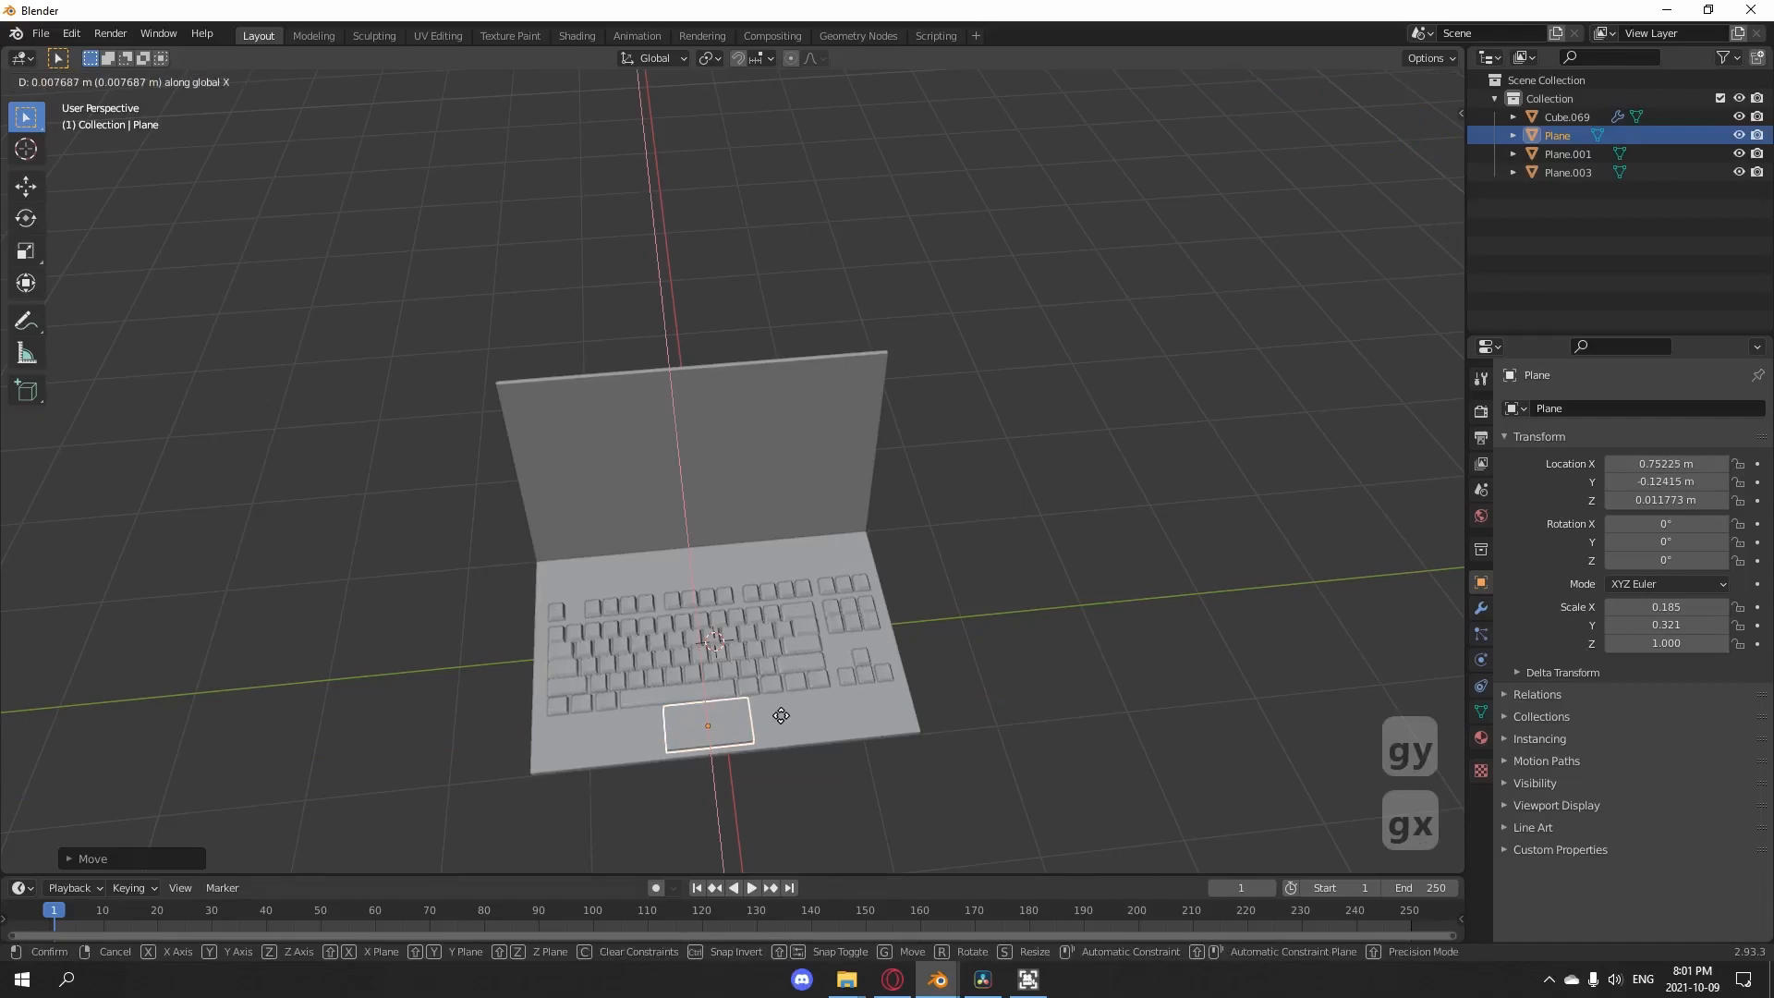
pyautogui.click(780, 716)
pyautogui.moveTo(761, 762); pyautogui.dragTo(462, 652, button='middle')
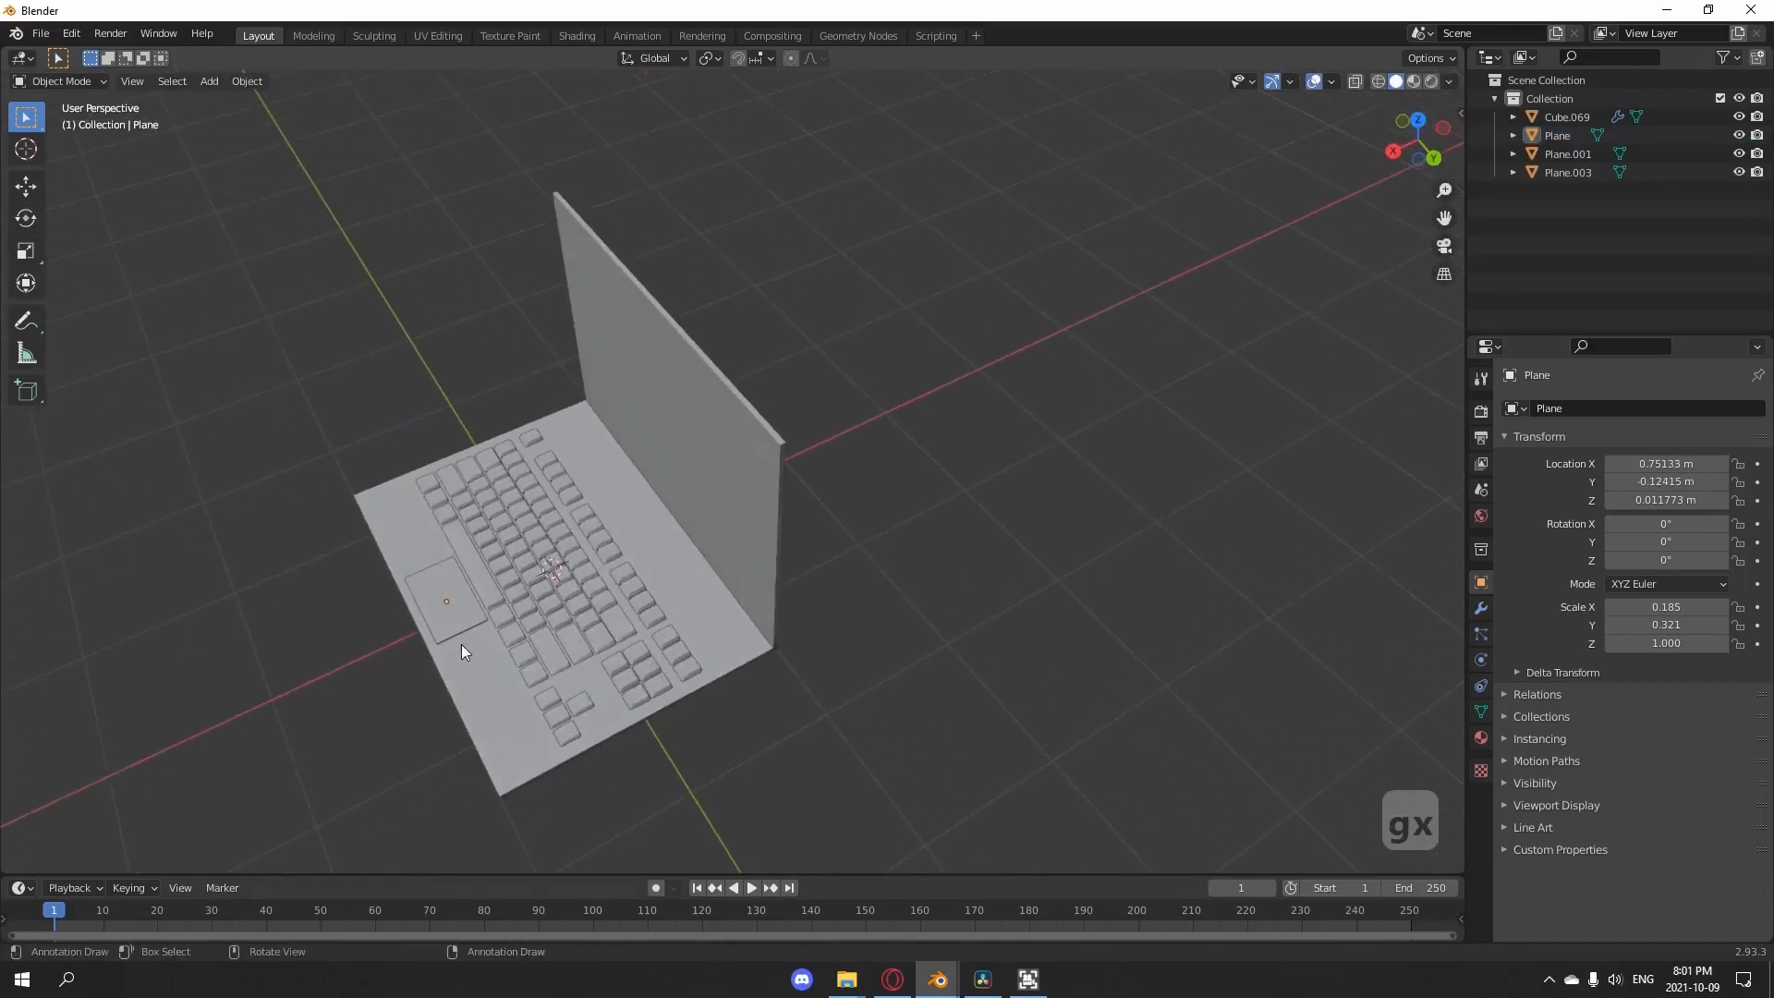
pyautogui.press('g')
pyautogui.press('x')
pyautogui.click(876, 621)
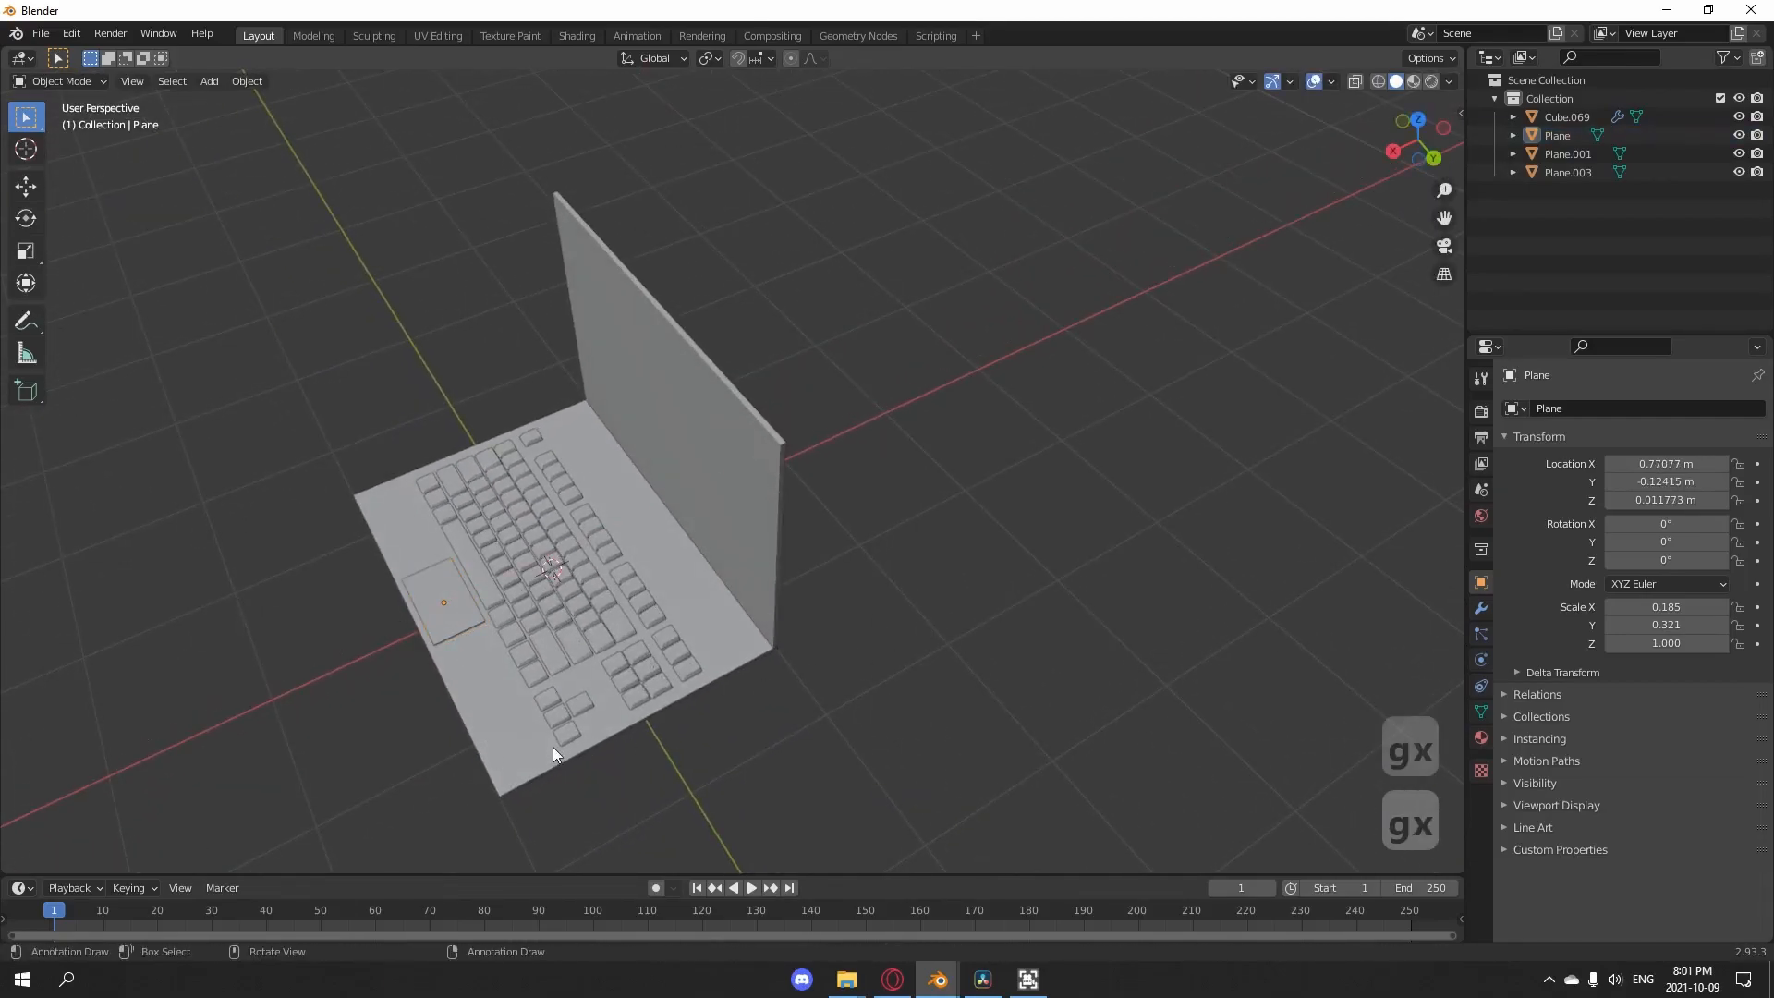
# - Examine the laptop from several sides in rendered shading and switch the viewport to material preview
pyautogui.moveTo(552, 746); pyautogui.dragTo(751, 680, button='middle')
pyautogui.press('z')
pyautogui.click(784, 546)
pyautogui.moveTo(971, 686); pyautogui.dragTo(549, 665, button='middle')
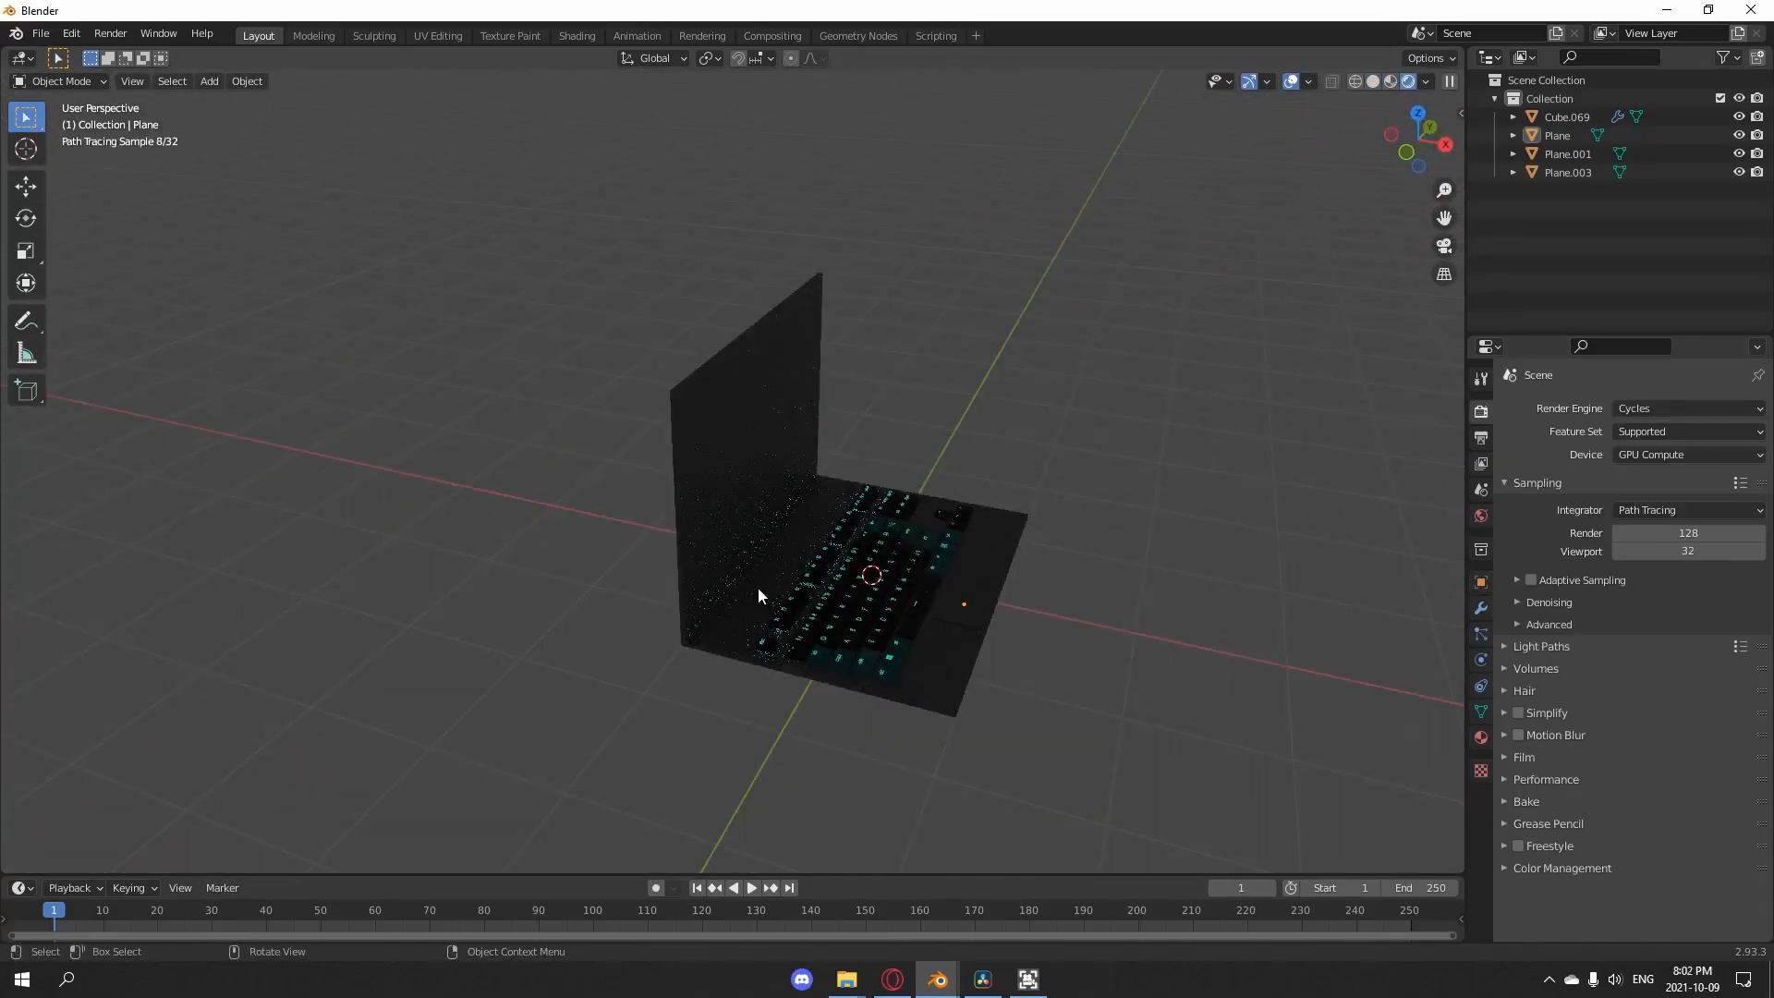
pyautogui.moveTo(758, 586); pyautogui.dragTo(703, 478, button='middle')
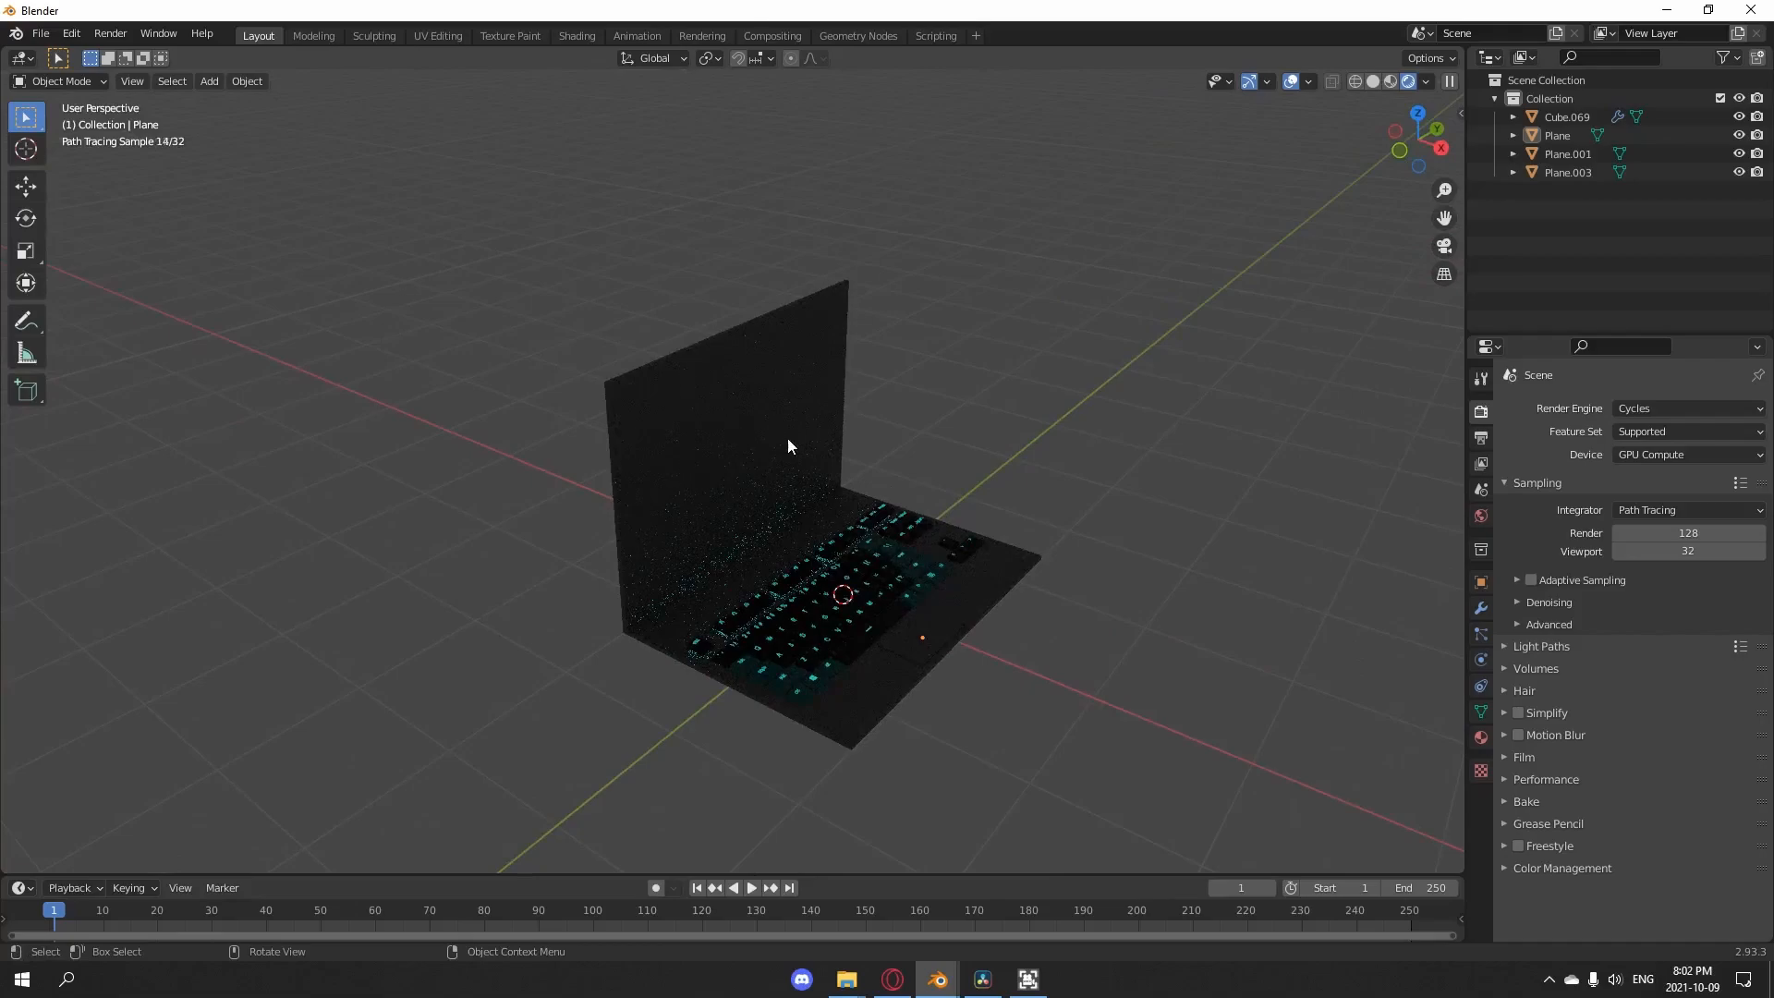
pyautogui.press('z')
pyautogui.click(776, 578)
# - Duplicate the laptop lid in place for the screen
pyautogui.moveTo(698, 504); pyautogui.dragTo(850, 574, button='middle')
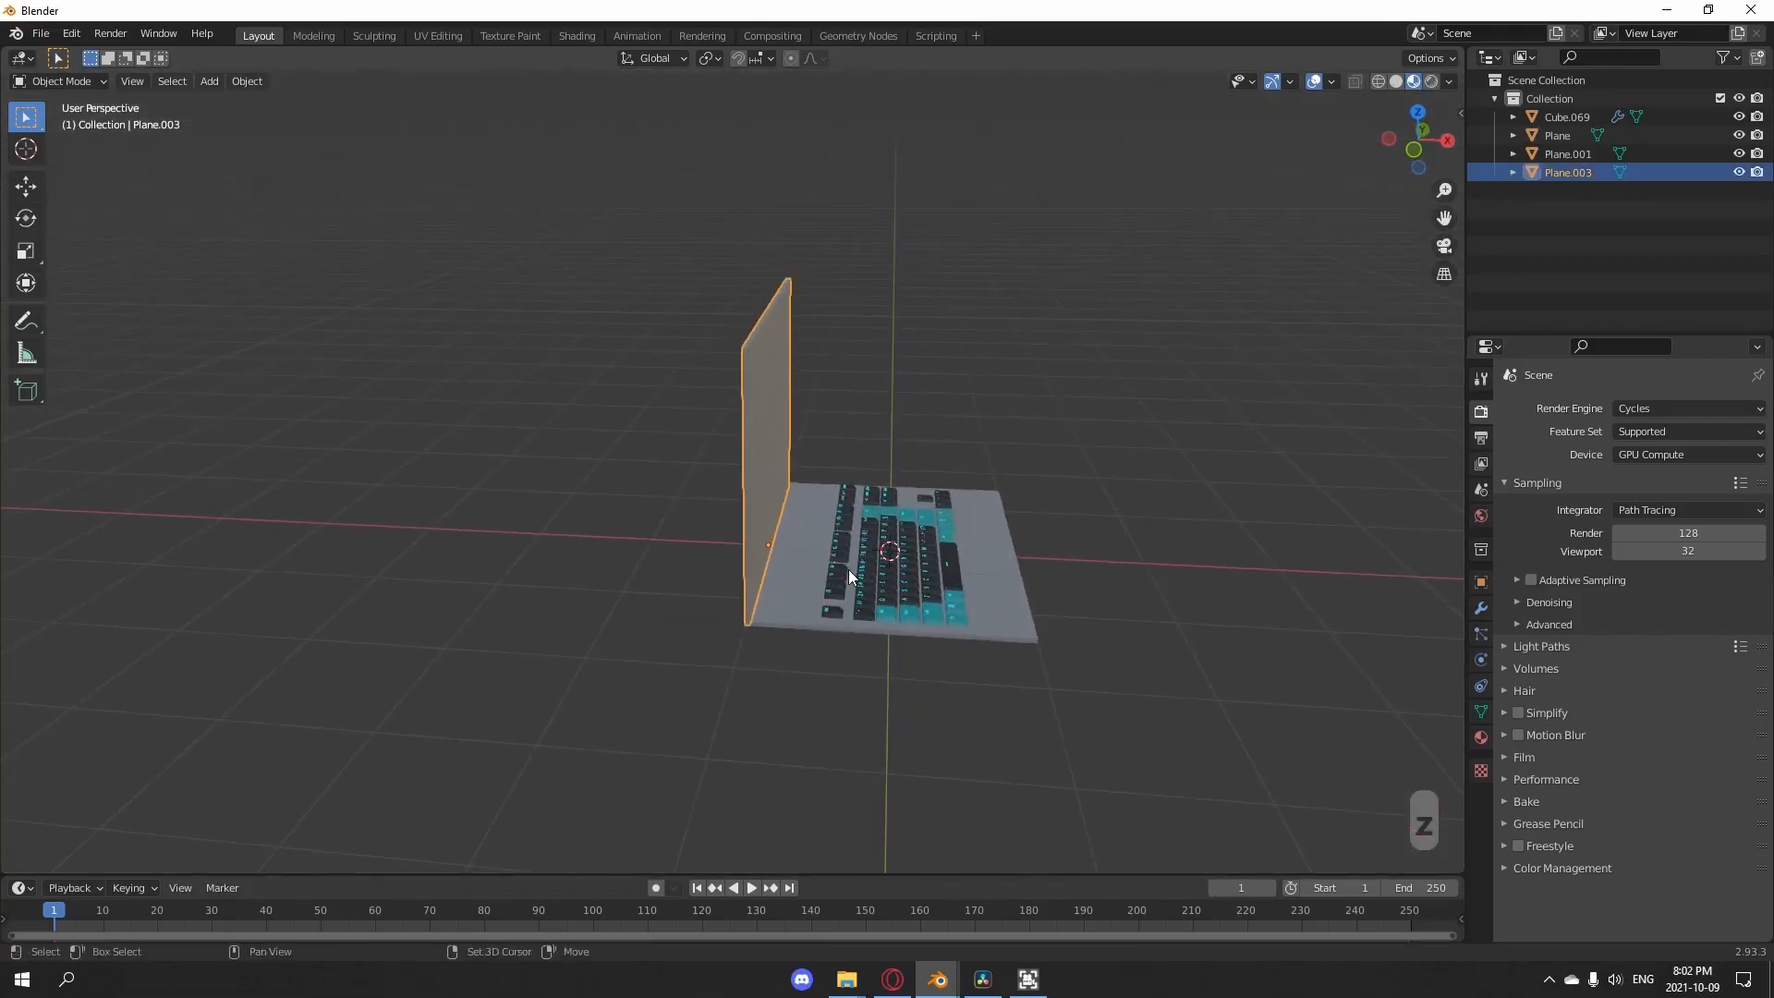
pyautogui.hotkey('shift', 'd')
pyautogui.rightClick(848, 569)
# - Offset the duplicated lid panel slightly along X and fine-tune its uniform scale to fit the lid as a screen
pyautogui.moveTo(845, 569); pyautogui.dragTo(812, 395, button='middle')
pyautogui.press('g')
pyautogui.press('x')
pyautogui.click(717, 561)
pyautogui.press('s')
pyautogui.click(862, 407)
# - In the Shading workspace, replace the screen material's Principled BSDF with an Emission node connected to the Material Output's Surface input
pyautogui.scroll(2, 800, 403)
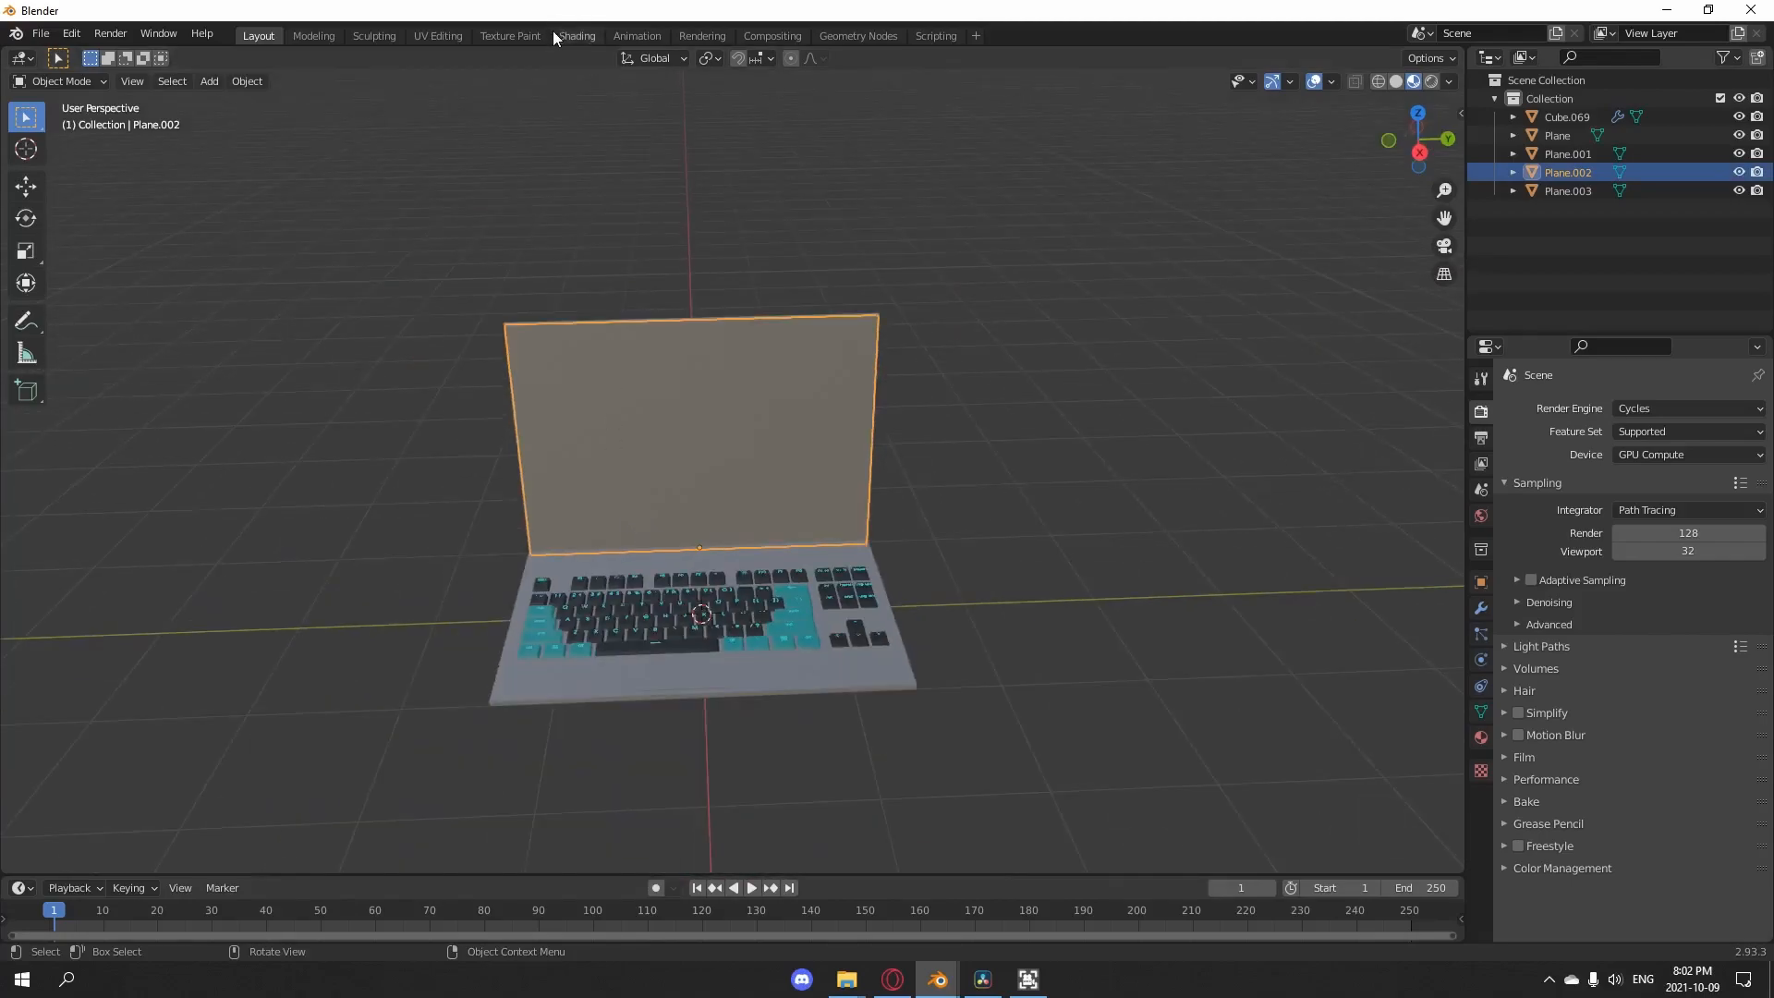
pyautogui.click(567, 35)
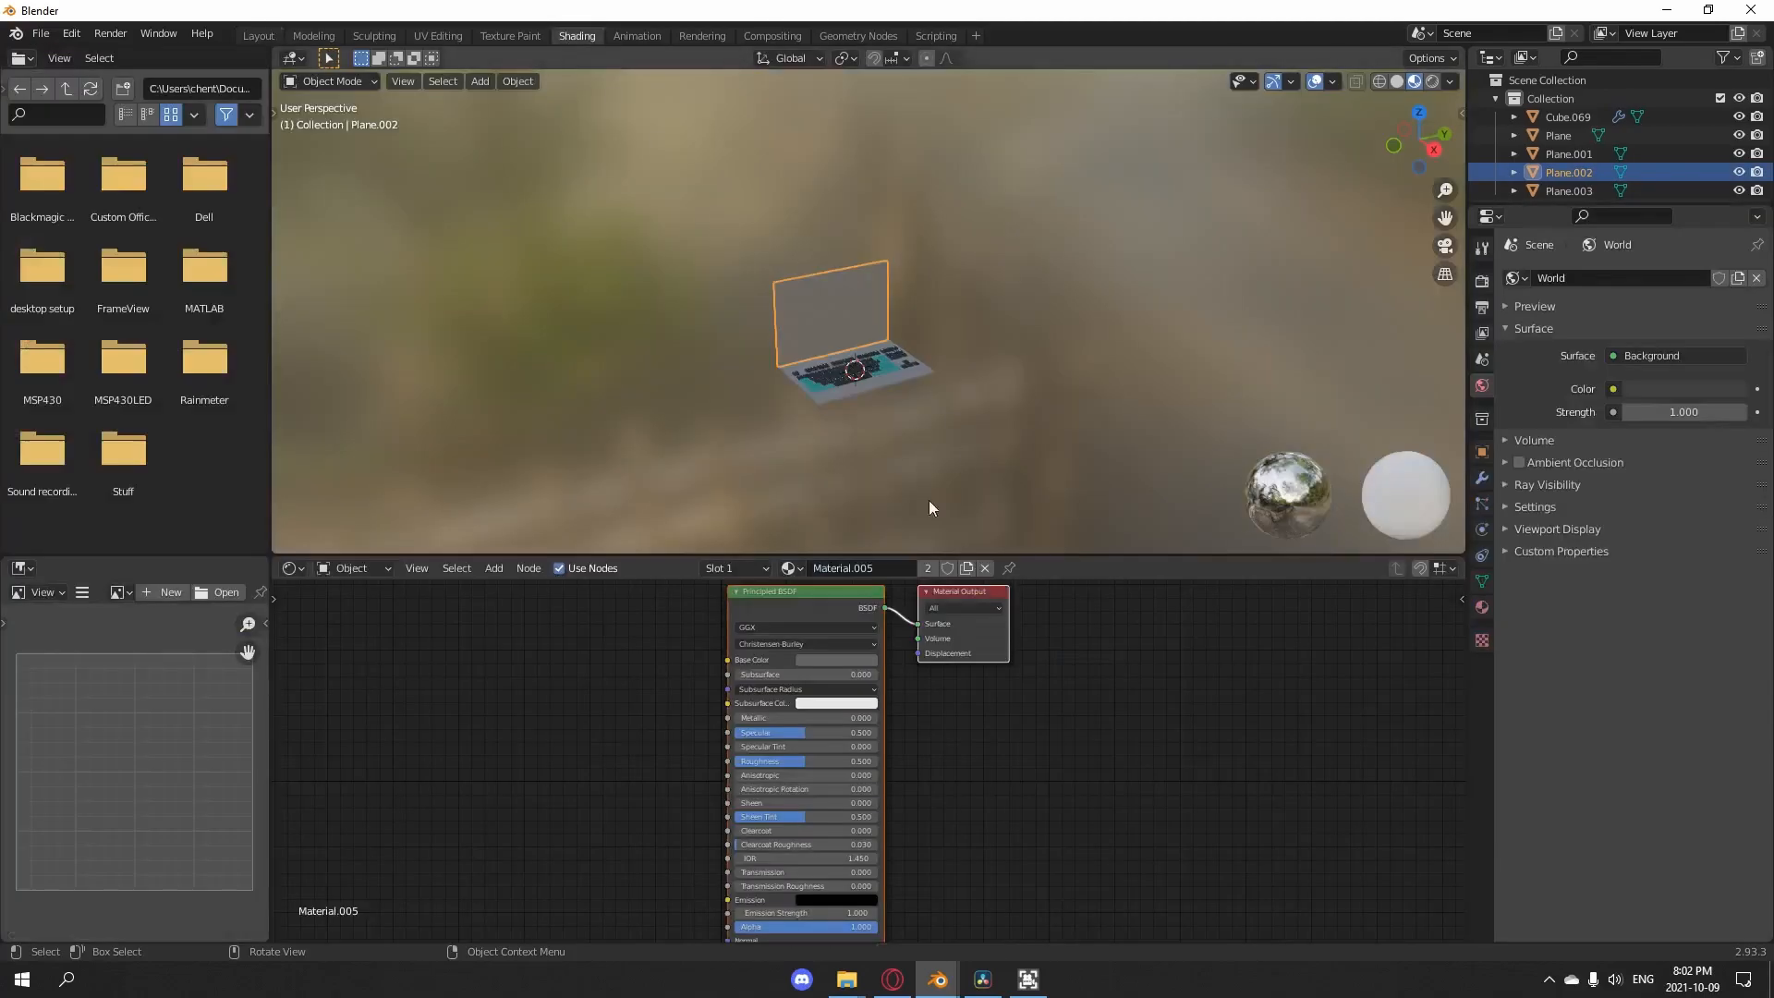
pyautogui.press('Delete')
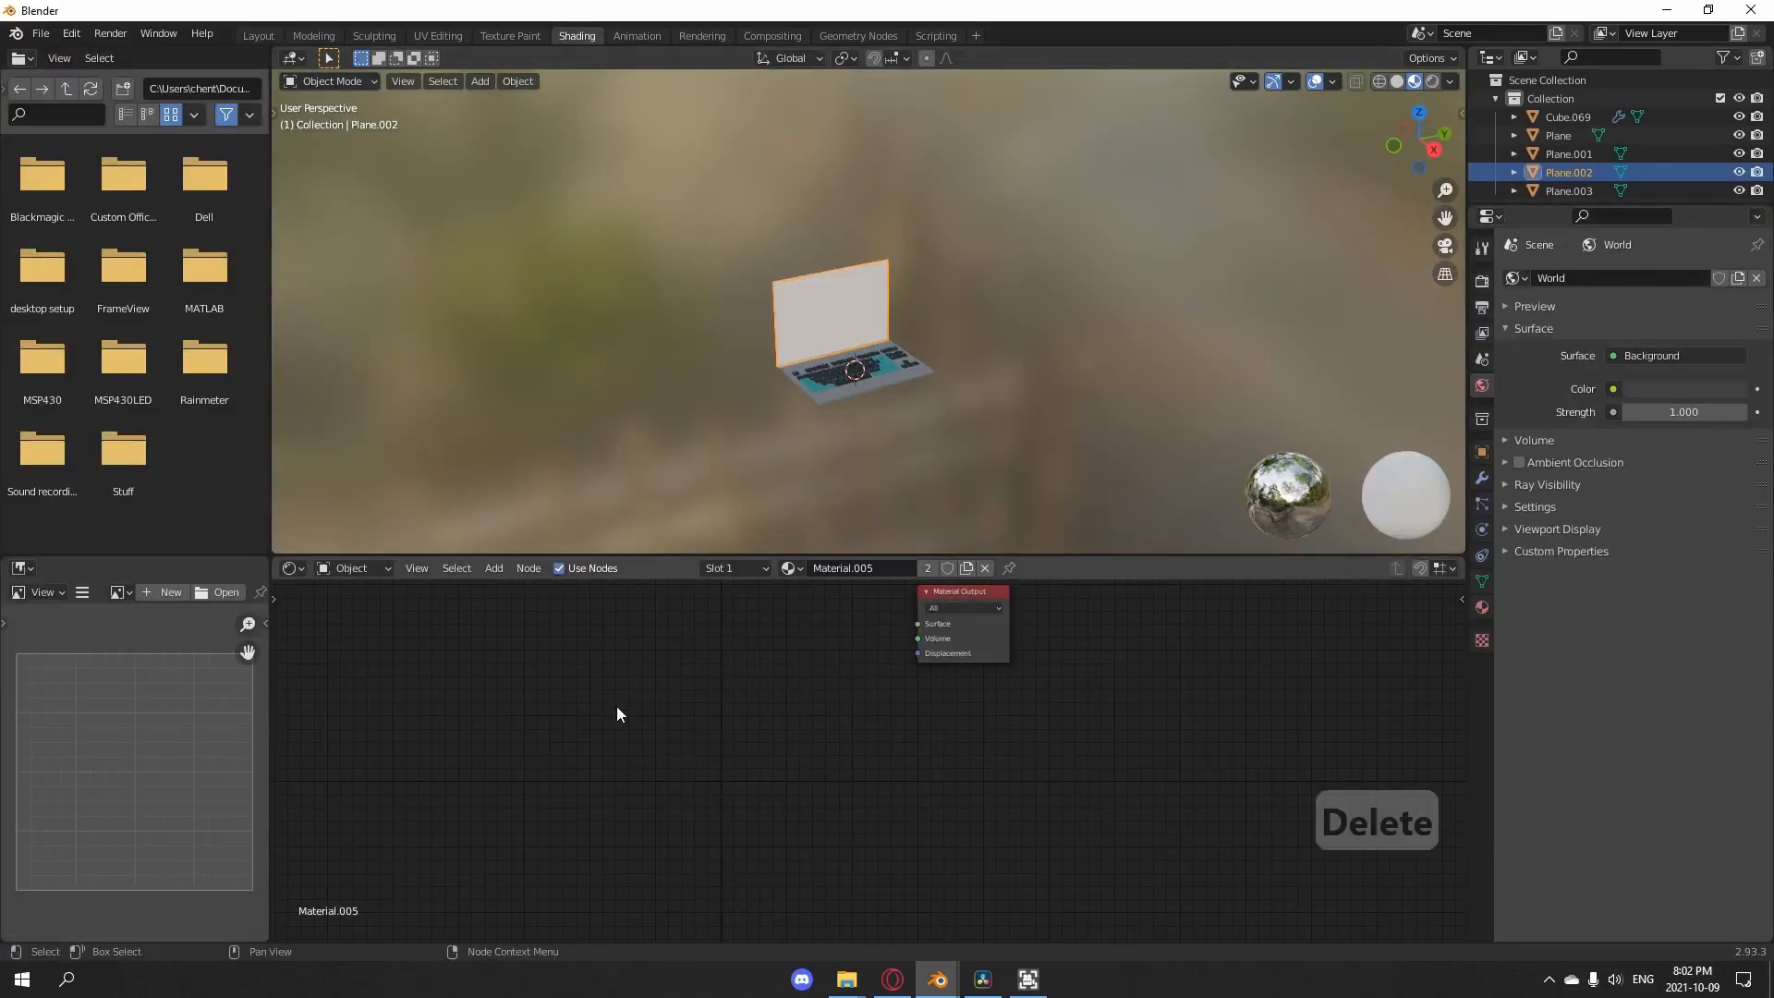
pyautogui.hotkey('shift', 'a')
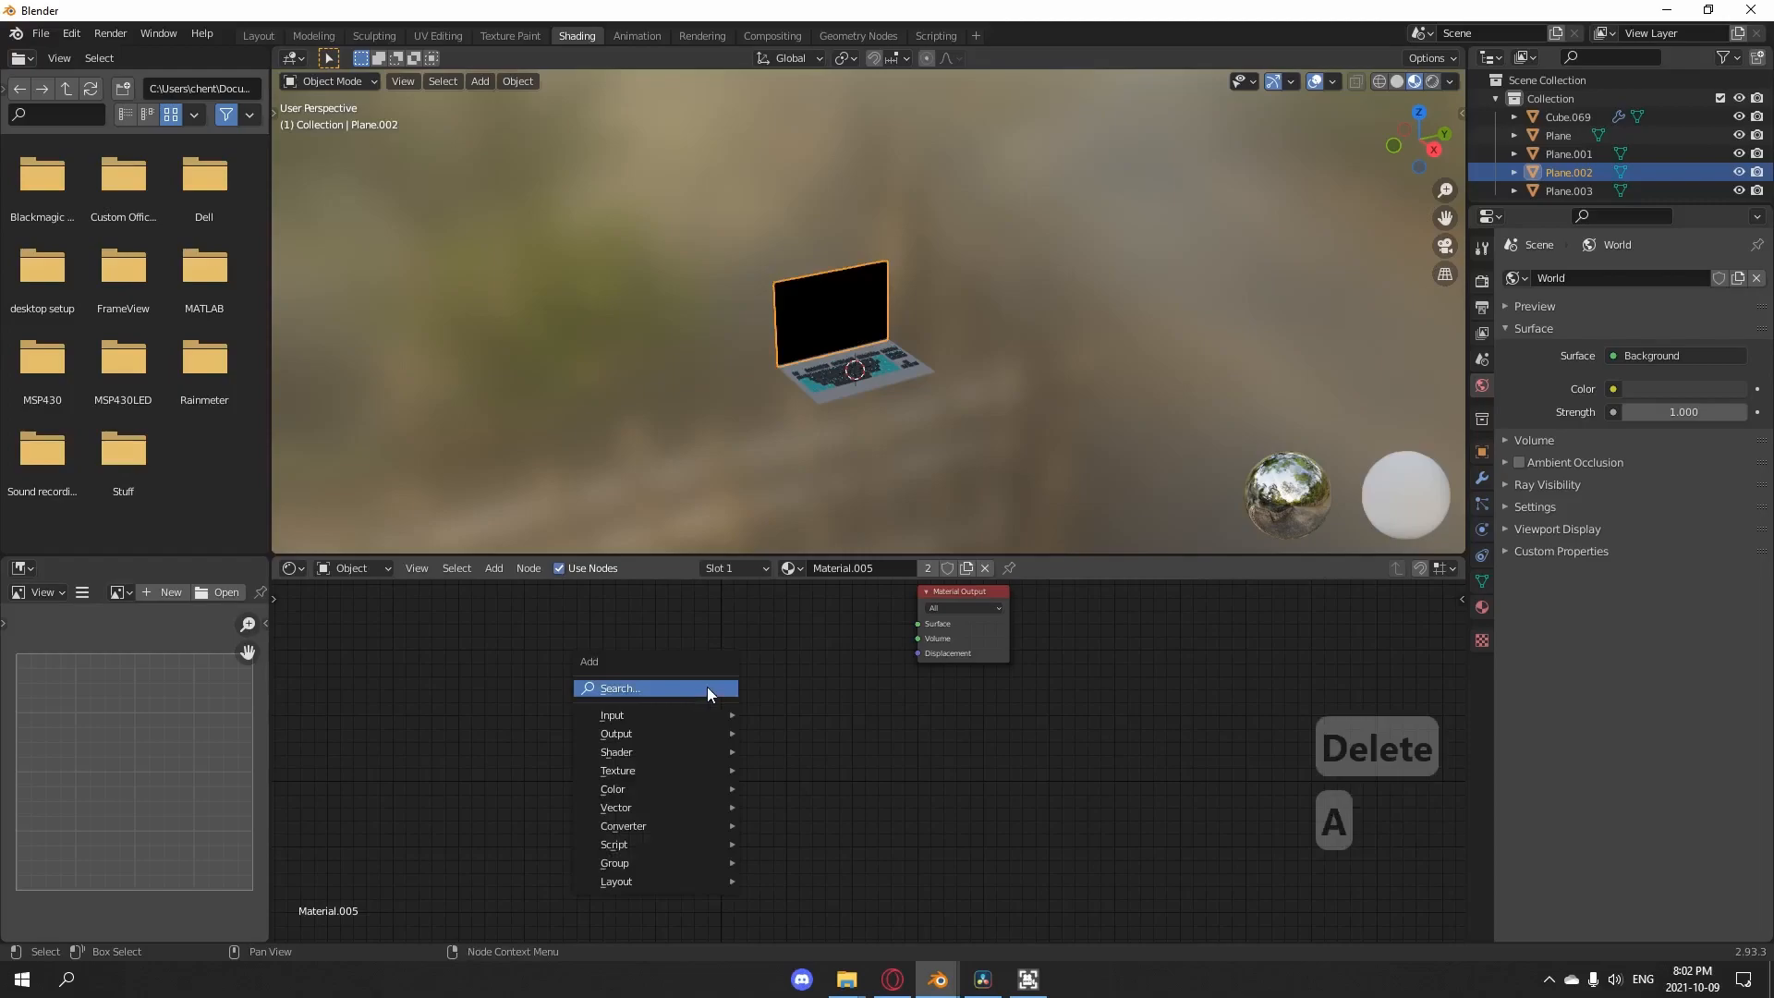
pyautogui.click(707, 689)
pyautogui.write('e')
pyautogui.click(796, 721)
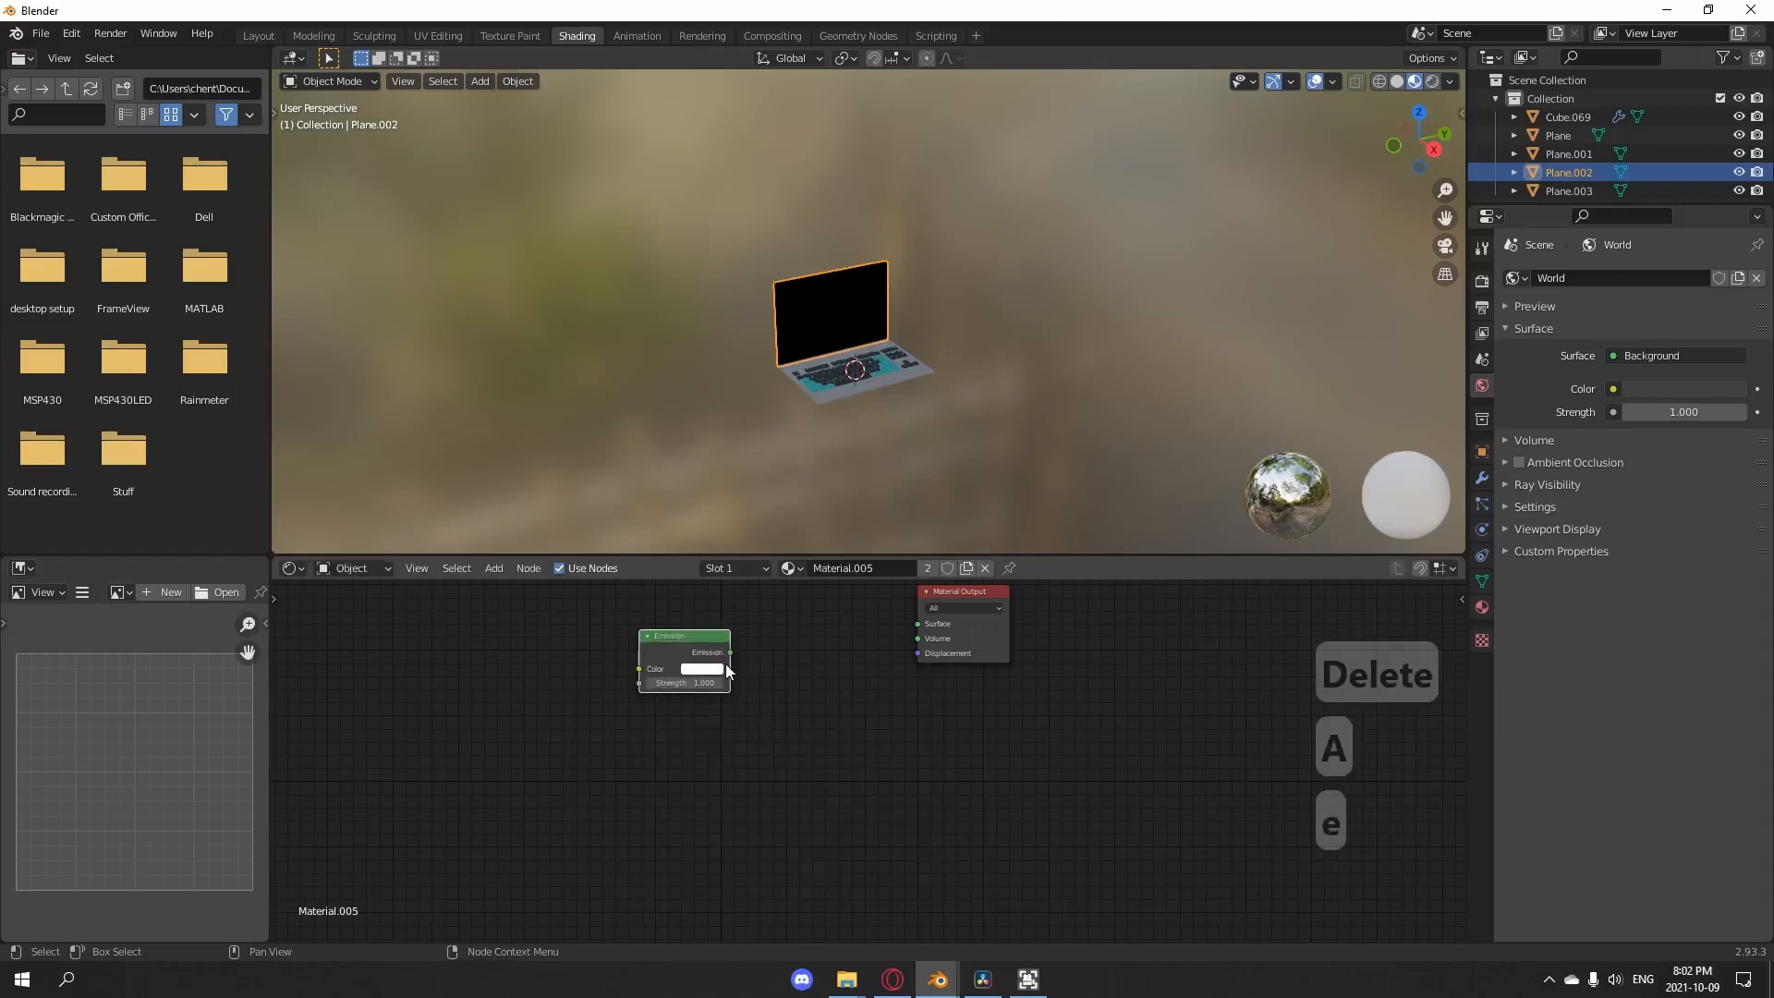
pyautogui.moveTo(904, 630); pyautogui.dragTo(918, 624)
pyautogui.moveTo(703, 636); pyautogui.dragTo(758, 630)
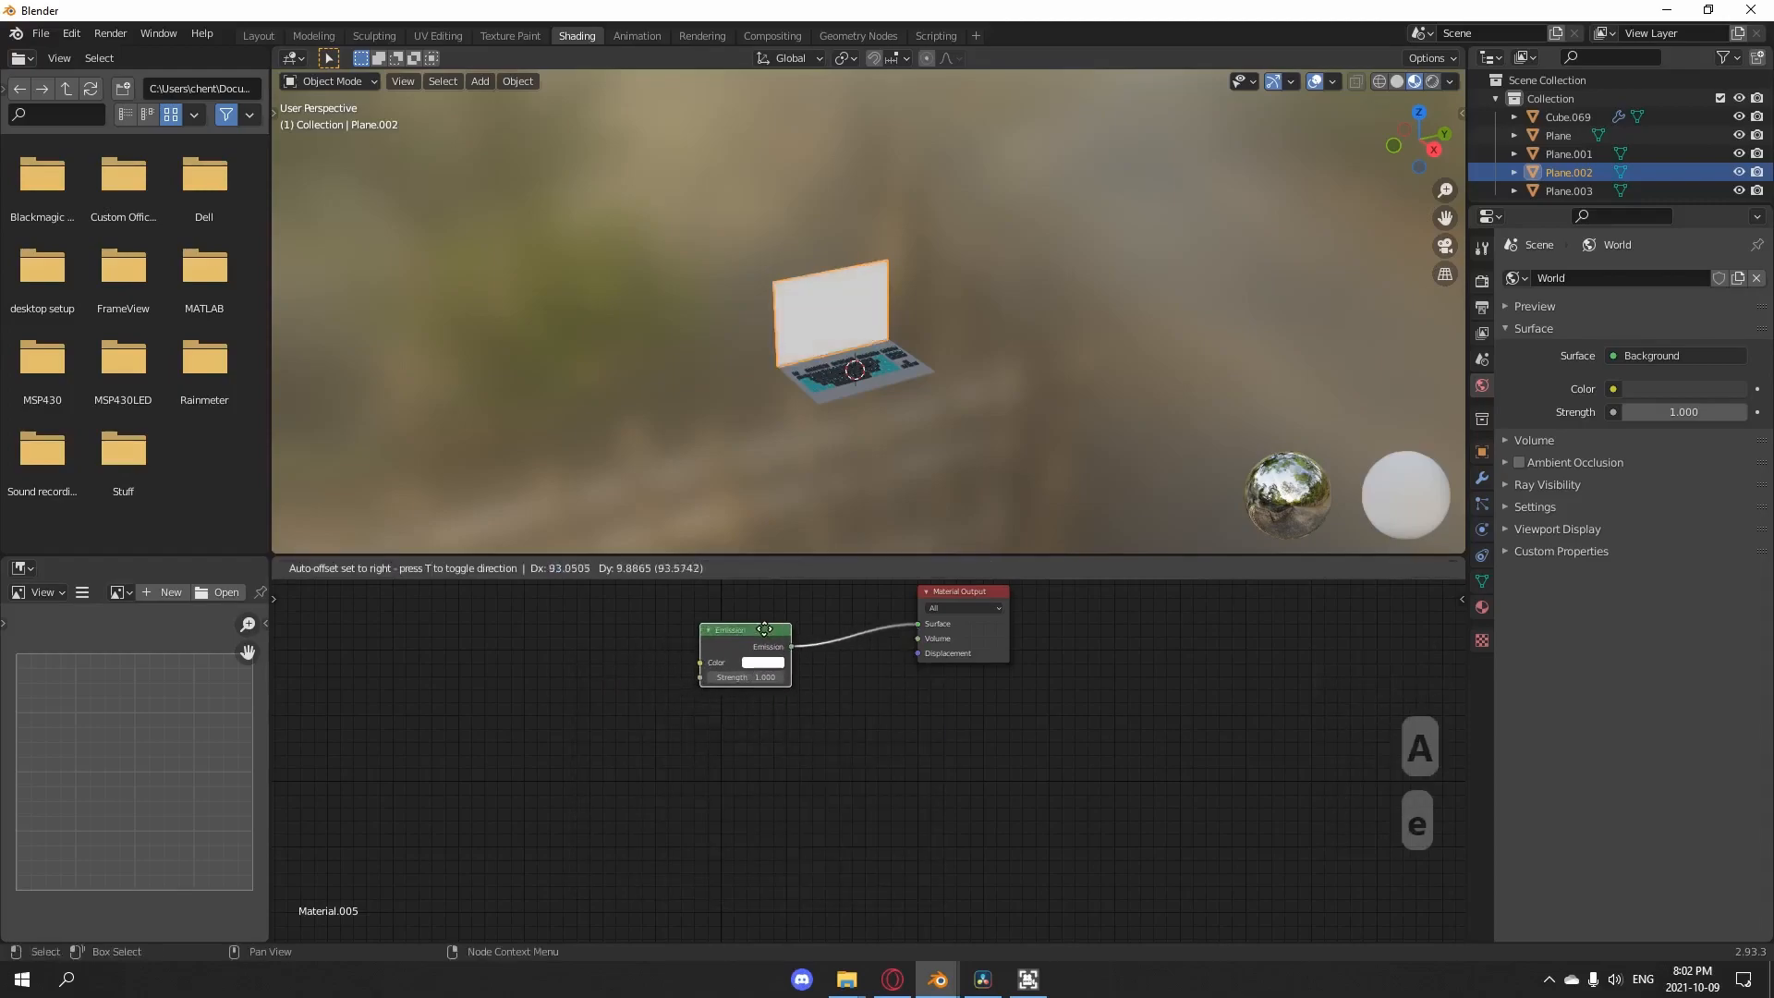
# - Add an RGB Curves node and connect its output to the Emission node's Color input
pyautogui.hotkey('alt', 'Tab')
pyautogui.hotkey('shift', 'a')
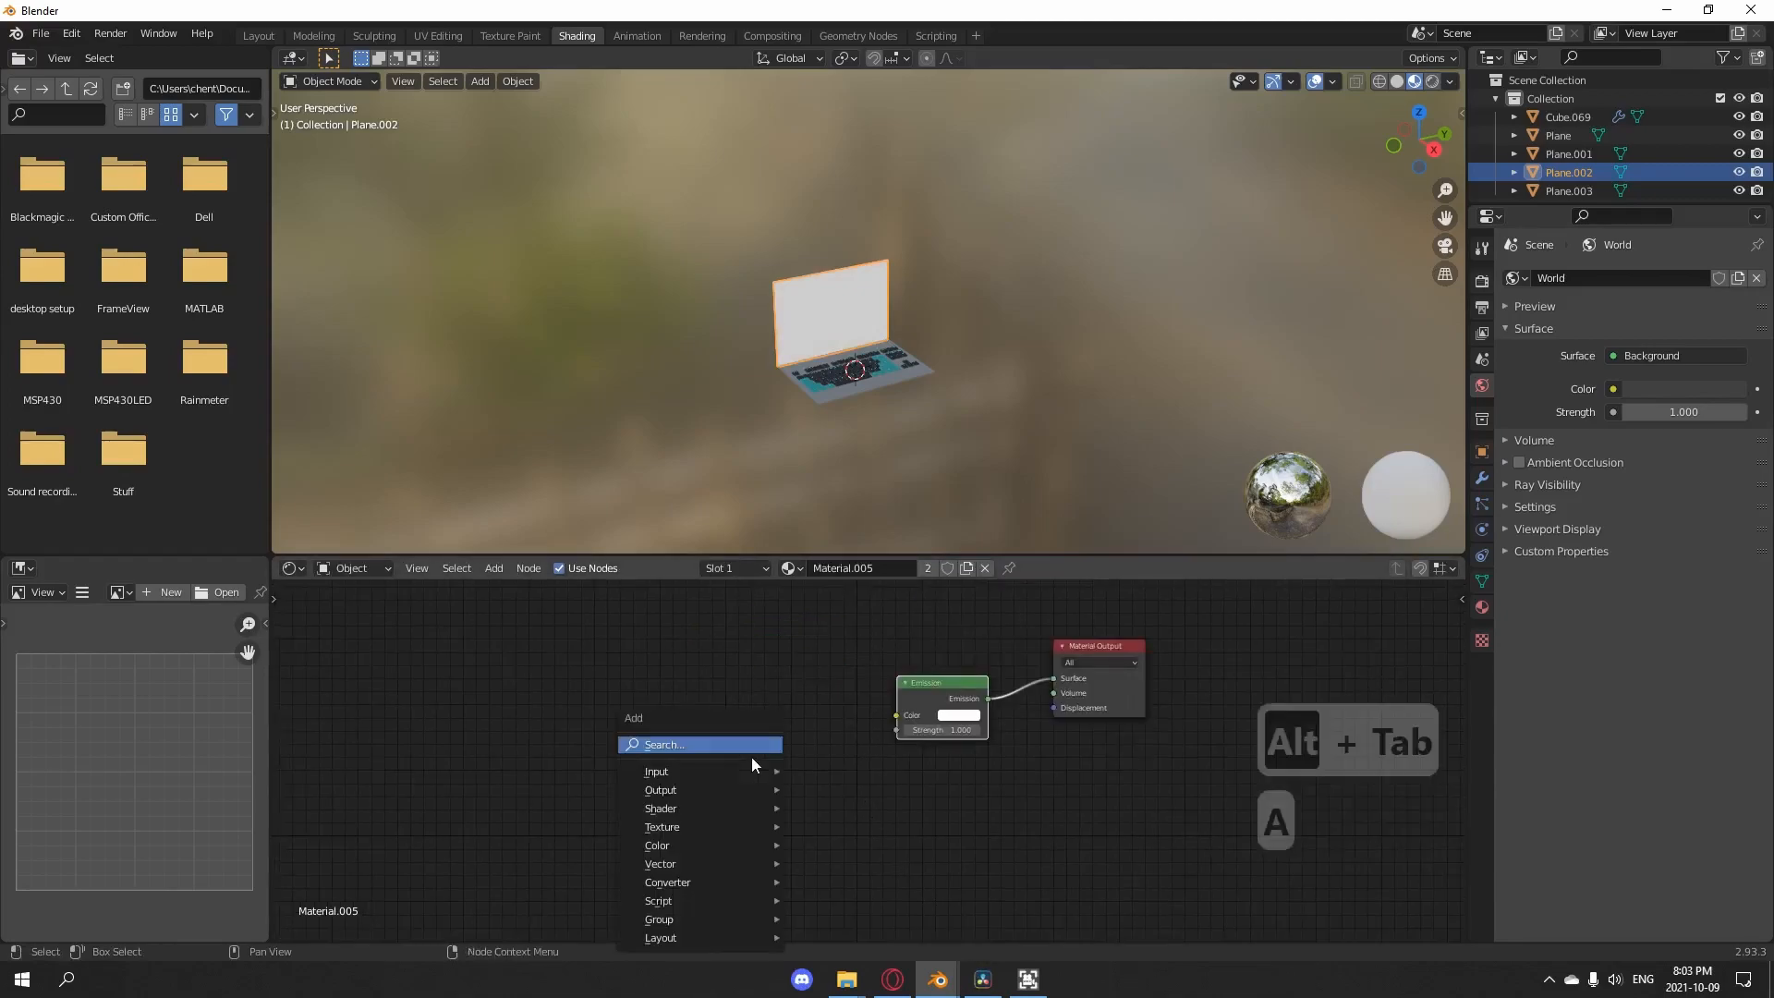
pyautogui.click(752, 757)
pyautogui.write('rgb')
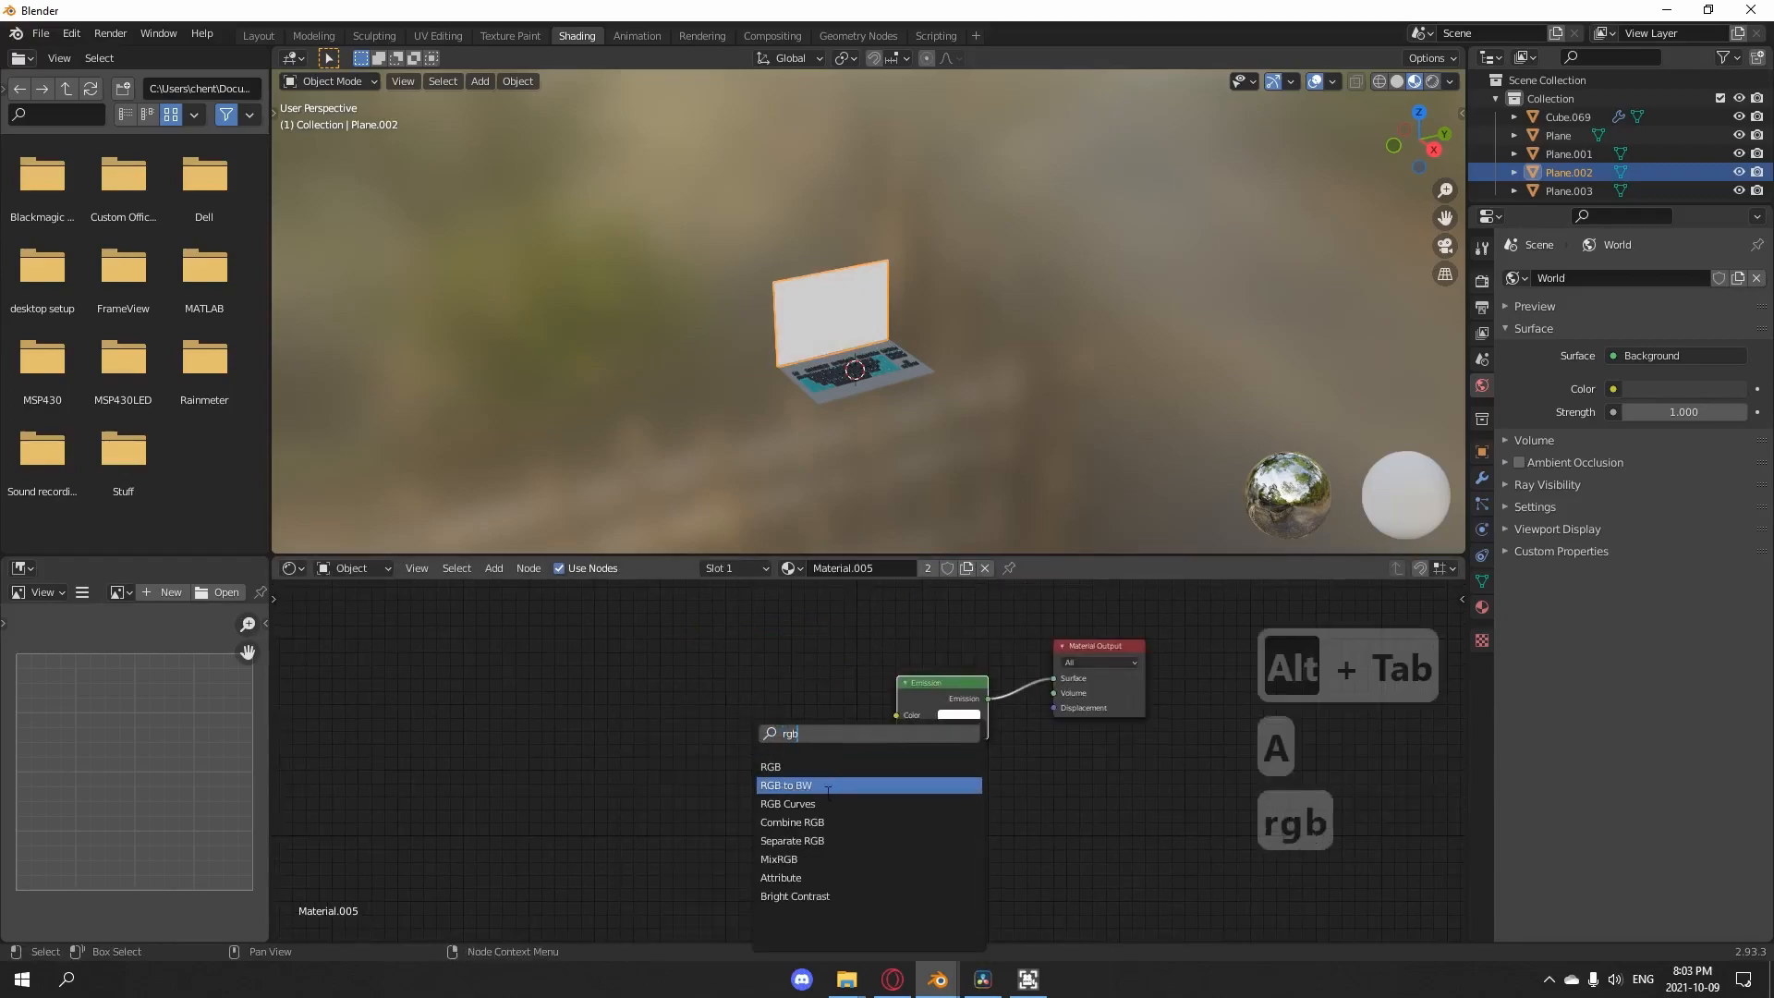
pyautogui.click(829, 804)
pyautogui.moveTo(895, 717); pyautogui.dragTo(896, 716)
# - Add an Image Texture node and connect its Color output to the RGB Curves node's Color input
pyautogui.moveTo(577, 690); pyautogui.dragTo(791, 719, button='middle')
pyautogui.write('u')
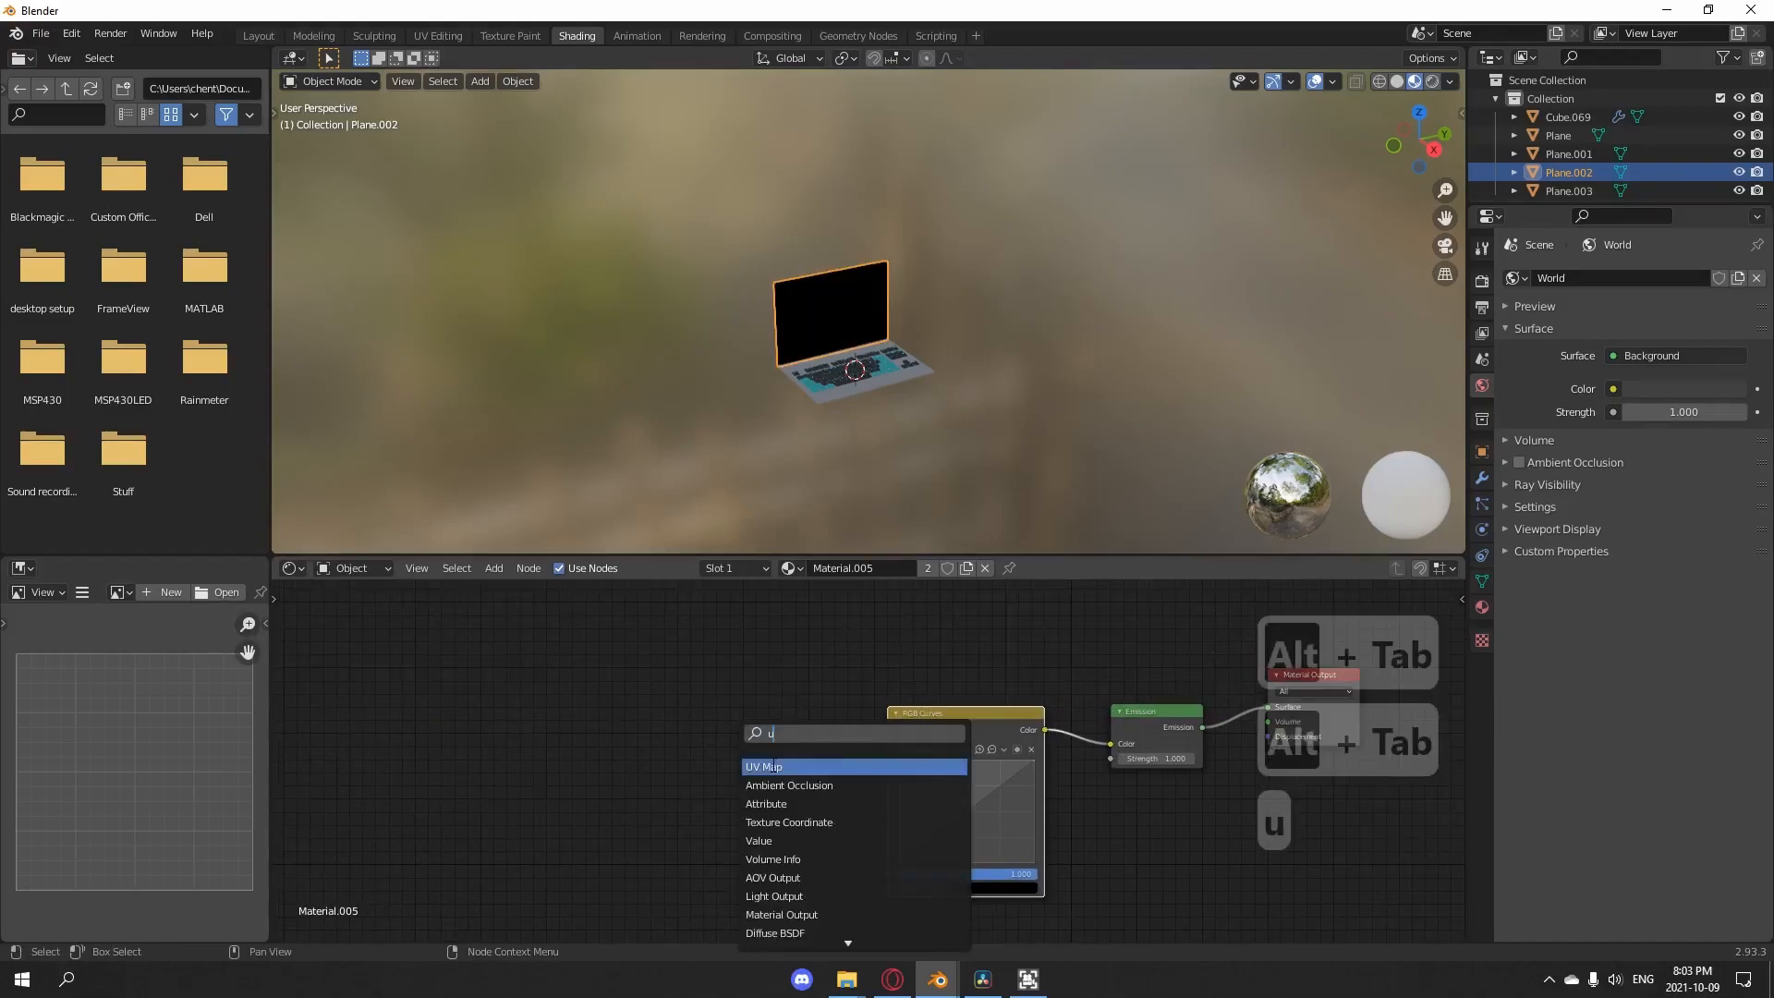
pyautogui.press('BackSpace')
pyautogui.write('ims')
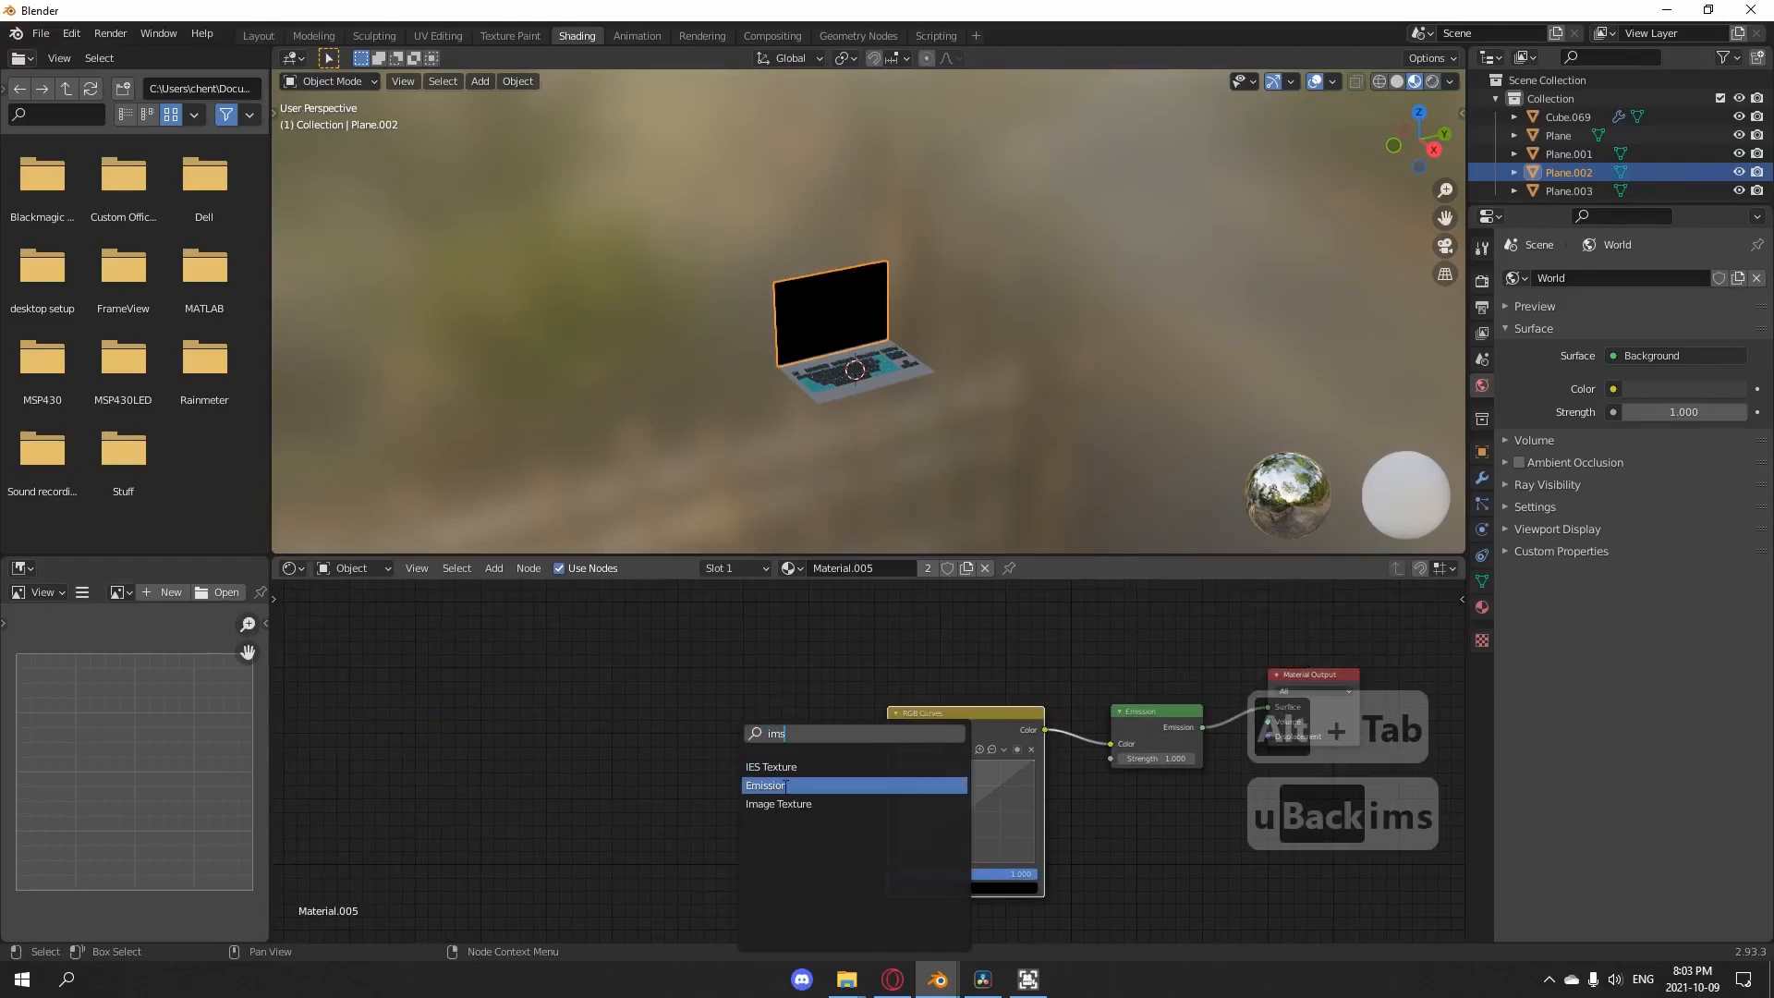
pyautogui.press('BackSpace')
pyautogui.write('age te')
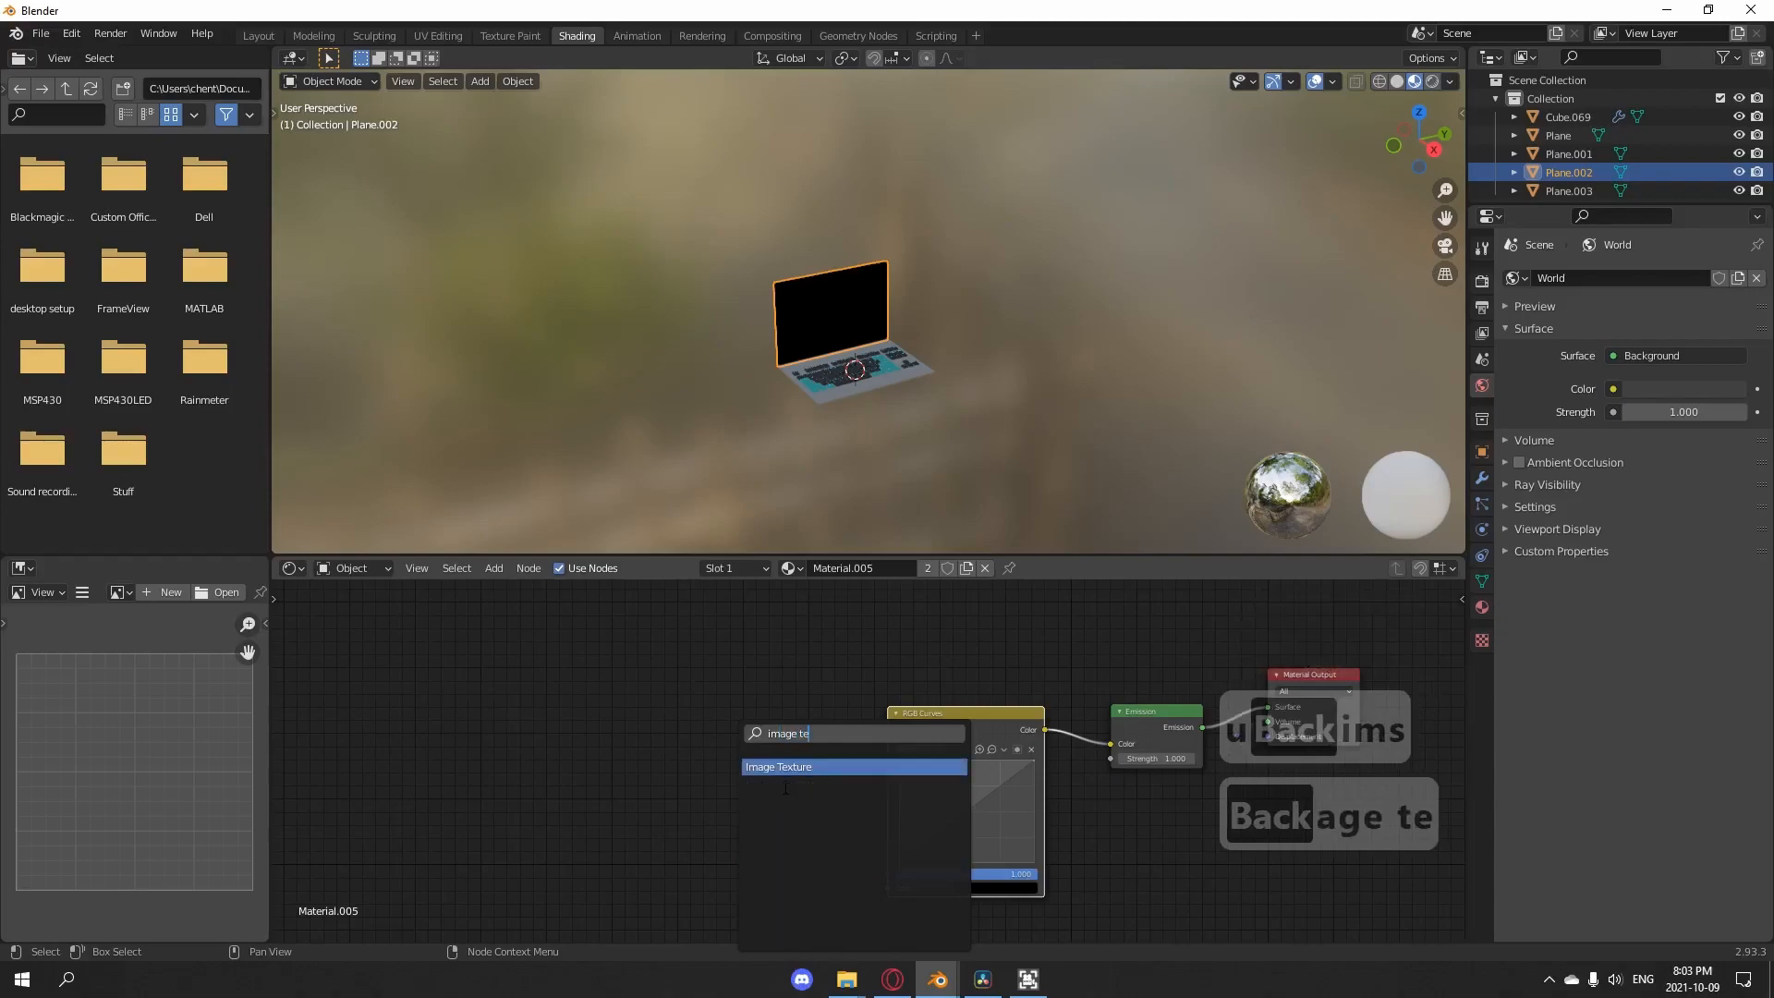
pyautogui.click(804, 767)
pyautogui.moveTo(800, 771); pyautogui.dragTo(885, 886)
# - Add a Mapping node and connect its Vector output to the Image Texture node's Vector input
pyautogui.moveTo(634, 720); pyautogui.dragTo(857, 709, button='middle')
pyautogui.hotkey('shift', 'a')
pyautogui.write('mapp')
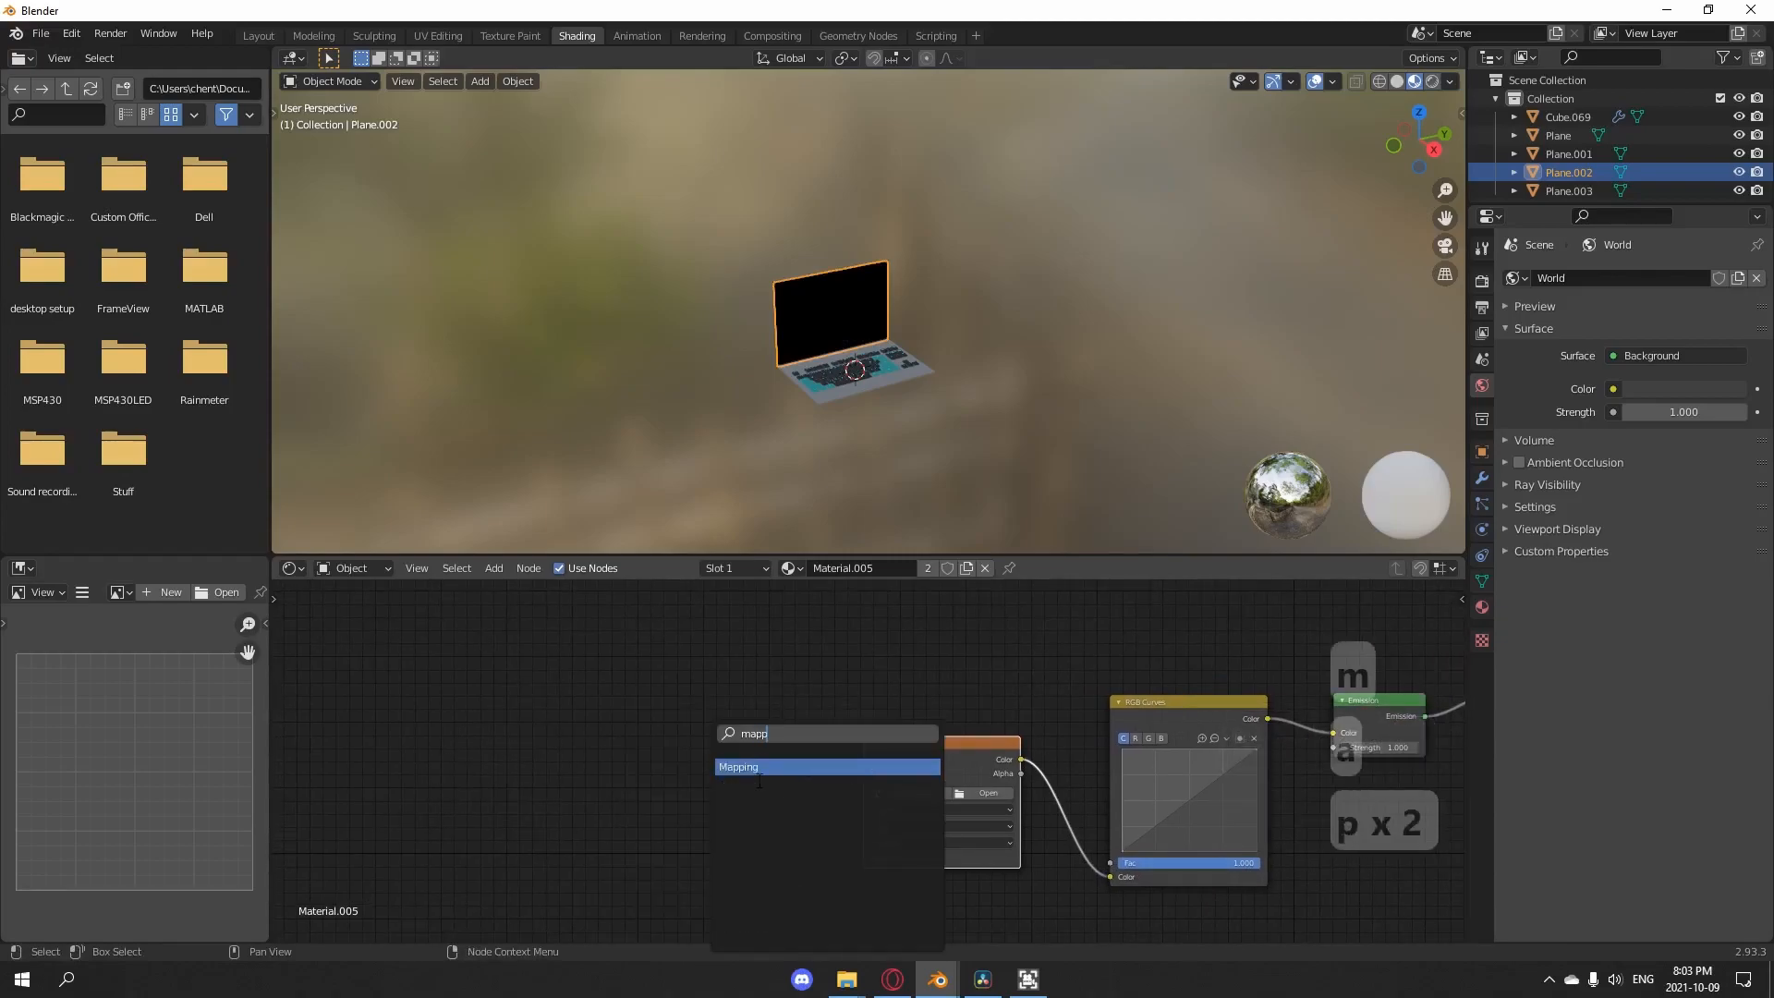
pyautogui.click(758, 767)
pyautogui.click(707, 764)
# - Add a Texture Coordinate node and connect its UV output to the Mapping node's Vector input
pyautogui.moveTo(559, 771); pyautogui.dragTo(733, 762, button='middle')
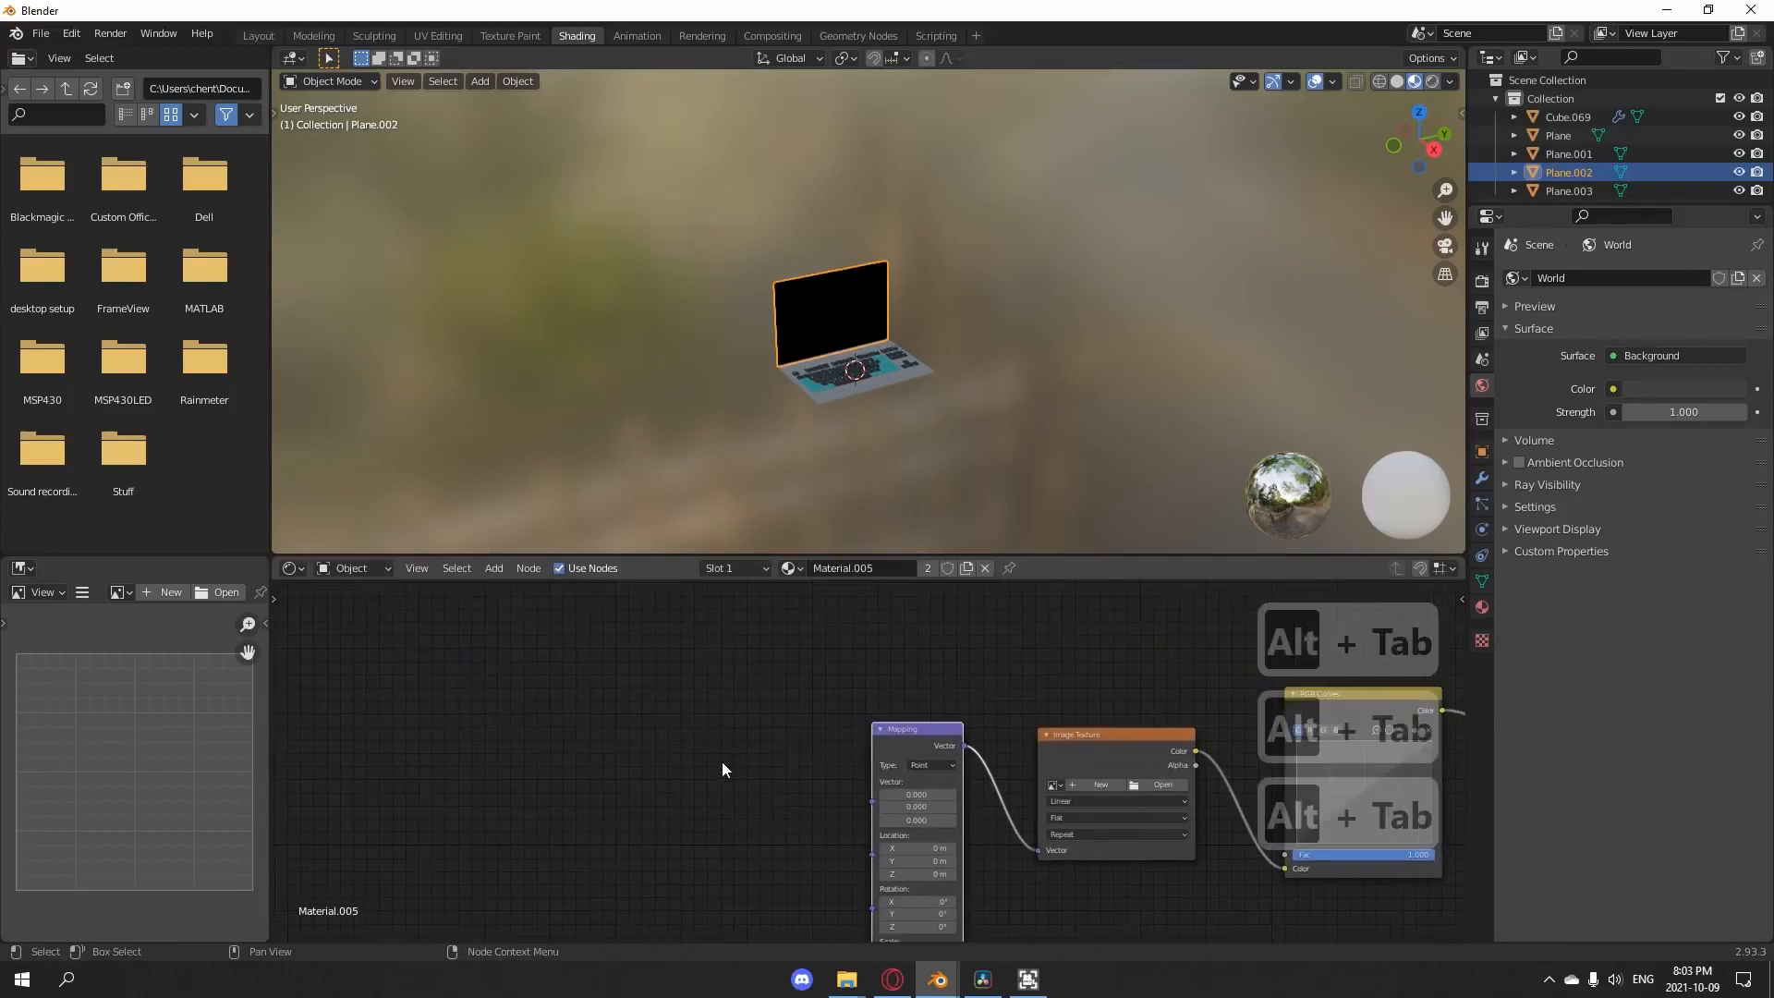
pyautogui.hotkey('shift', 'a')
pyautogui.moveTo(713, 766)
pyautogui.write('texture co')
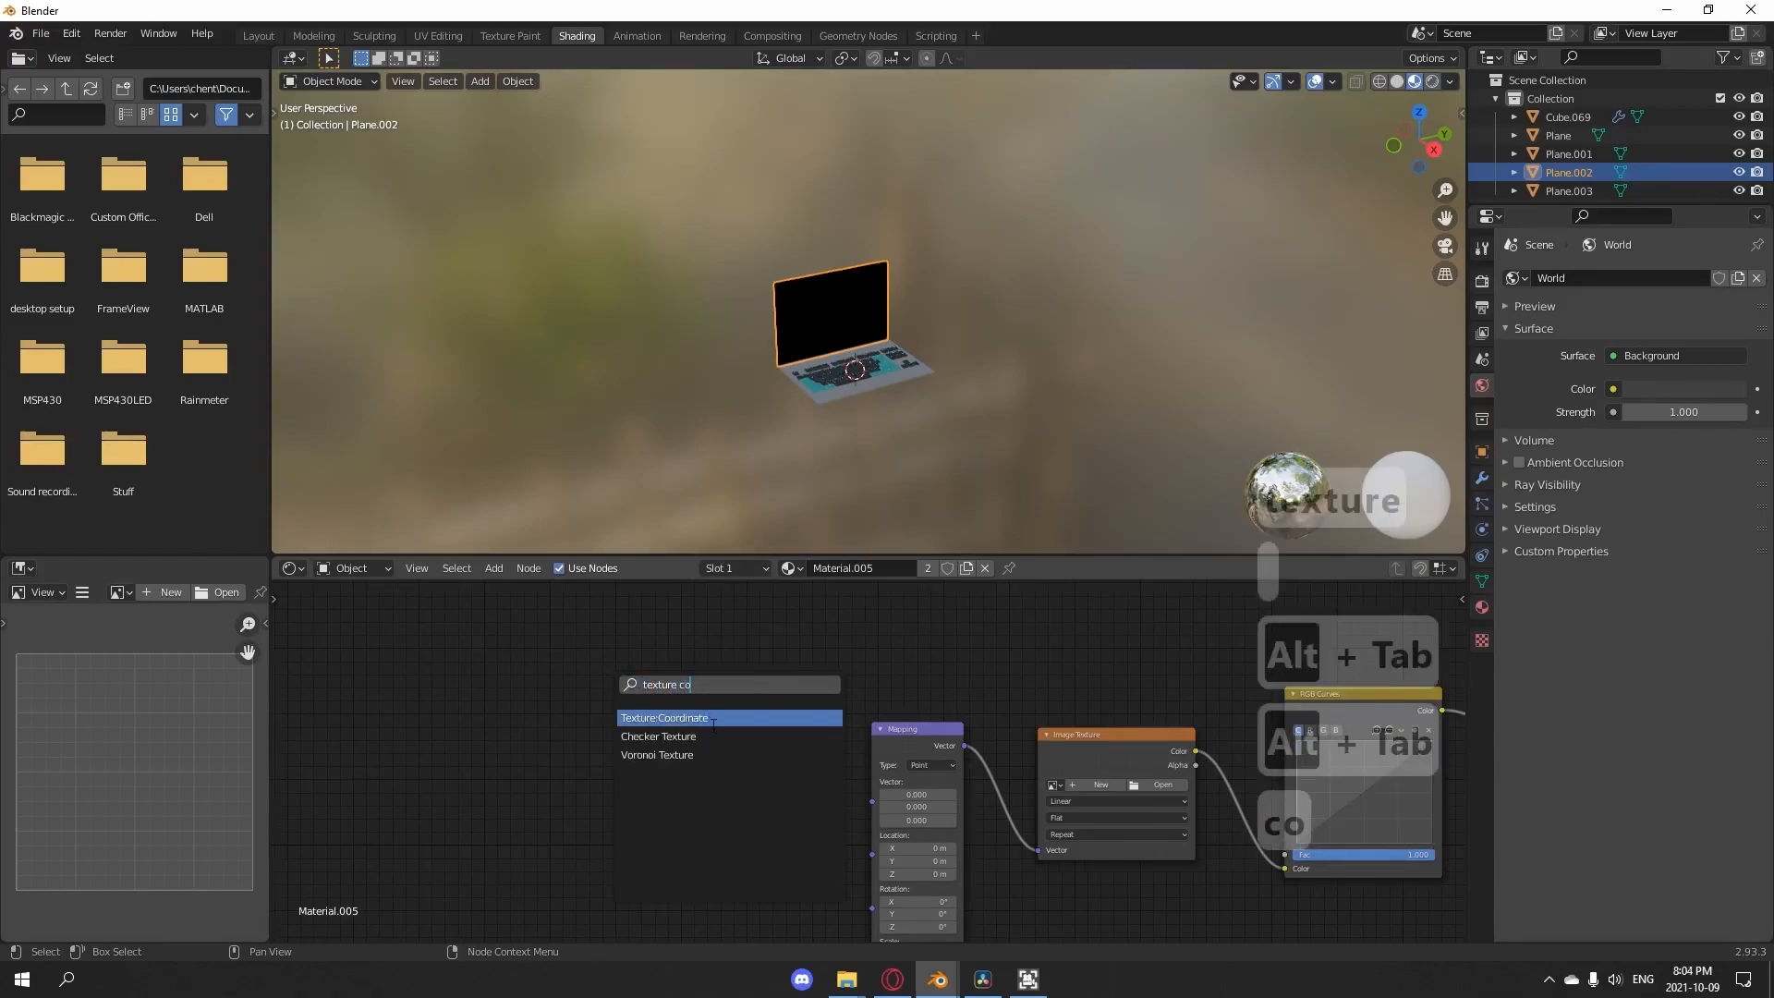
pyautogui.click(714, 724)
pyautogui.click(821, 787)
pyautogui.moveTo(821, 788); pyautogui.dragTo(822, 711, button='middle')
pyautogui.moveTo(806, 724); pyautogui.dragTo(875, 729)
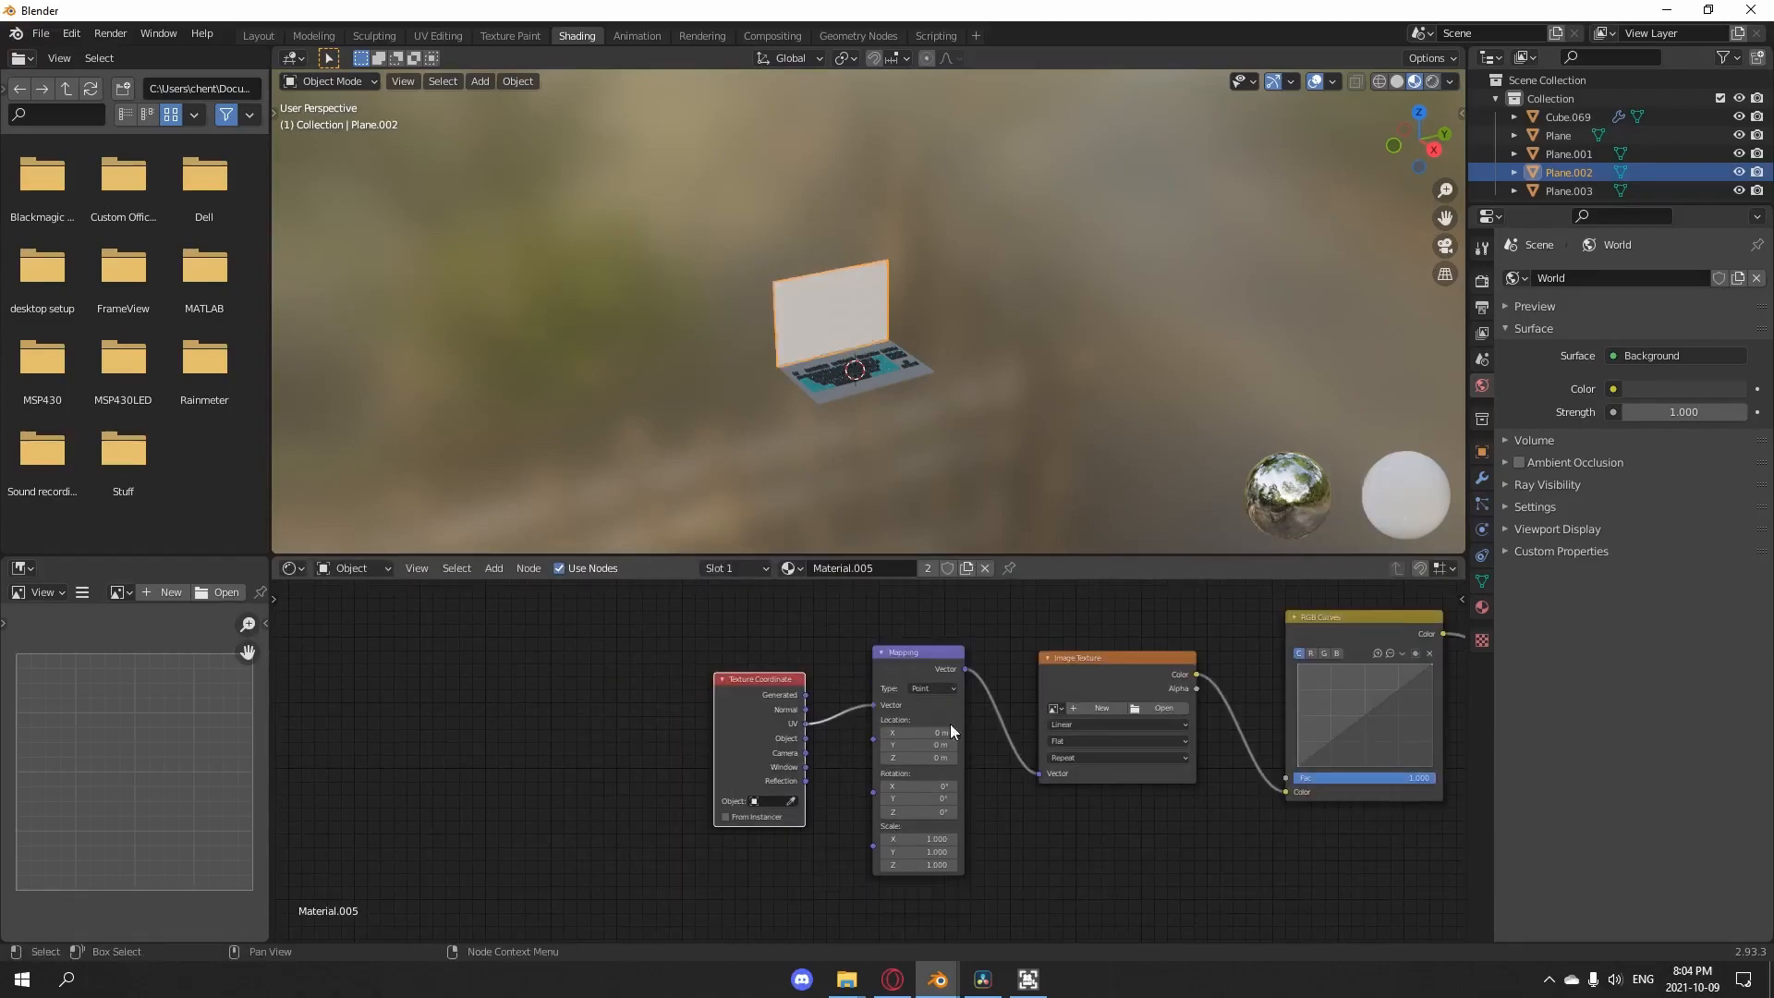
# - Open the image file selection for the Image Texture node
pyautogui.hotkey('alt', 'Tab')
pyautogui.hotkey('alt', 'Tab')
pyautogui.hotkey('alt', 'Tab')
pyautogui.hotkey('alt', 'Tab')
pyautogui.moveTo(1122, 685); pyautogui.dragTo(1006, 694, button='middle')
pyautogui.click(1030, 717)
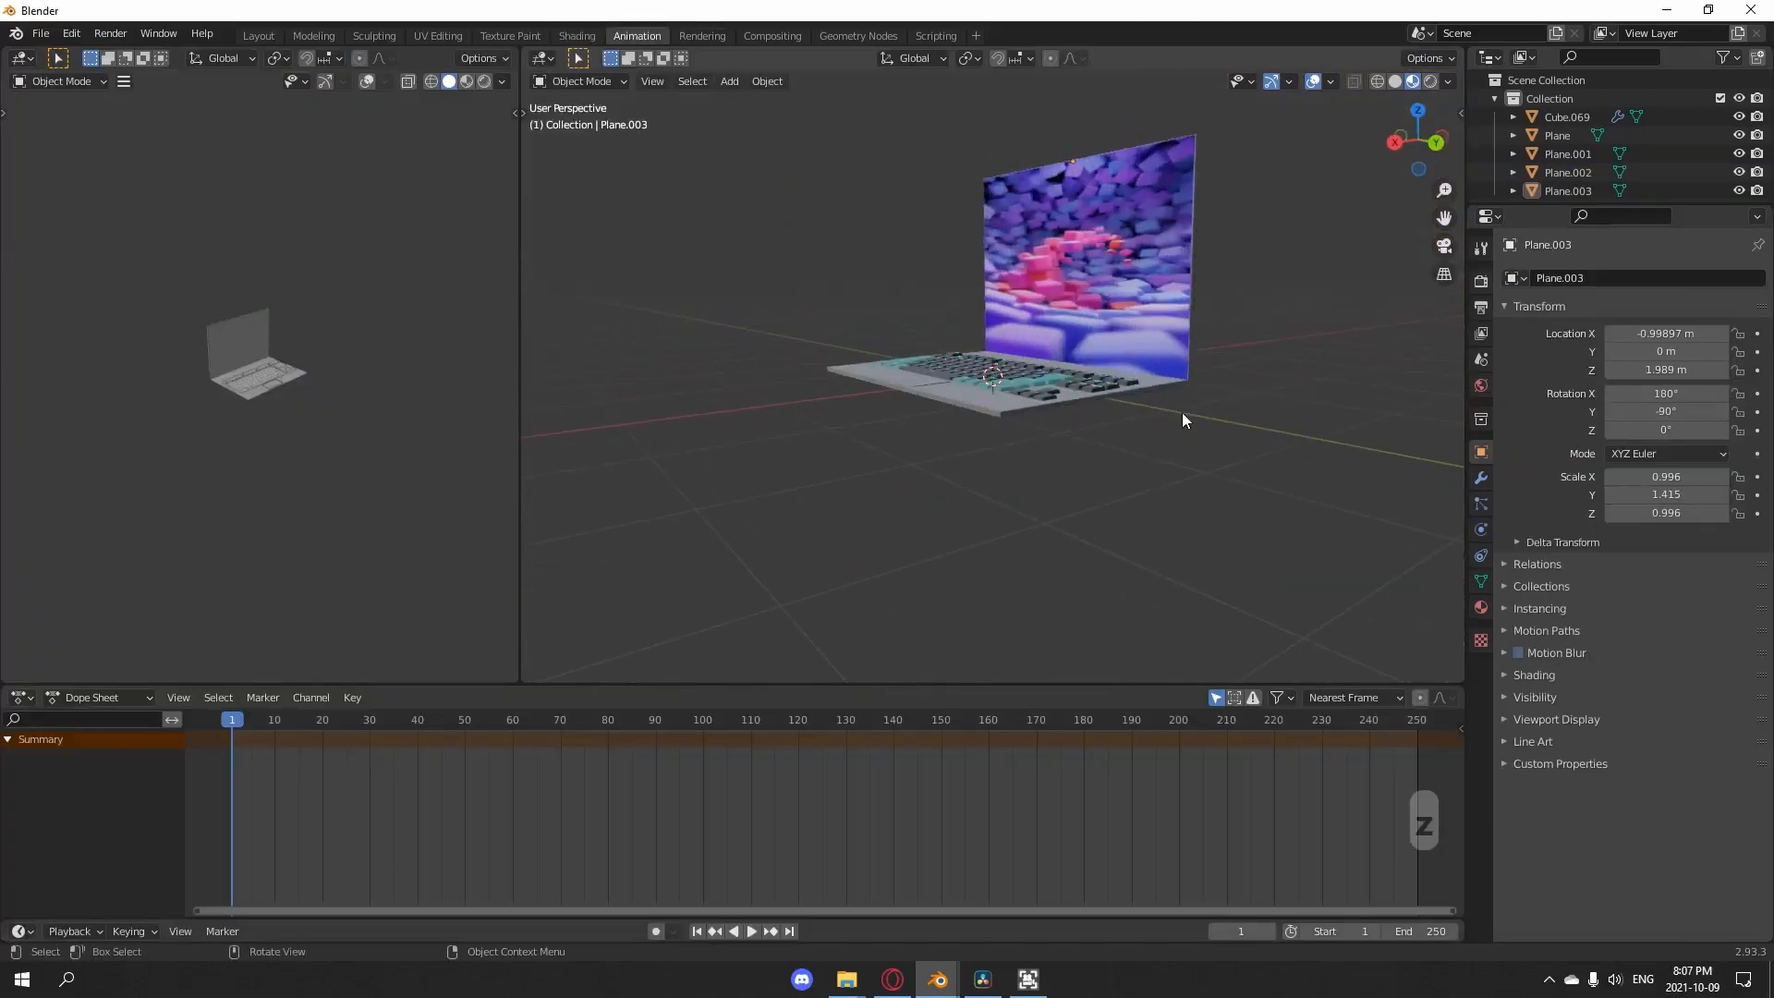
# - Inspect the laptop with its glowing wallpaper screen from the front in rendered shading
pyautogui.scroll(-2, 919, 327)
pyautogui.keyDown('shift'); pyautogui.moveTo(918, 327); pyautogui.dragTo(918, 433, button='middle'); pyautogui.keyUp('shift')
pyautogui.moveTo(917, 434); pyautogui.dragTo(1048, 446, button='middle')
pyautogui.press('z')
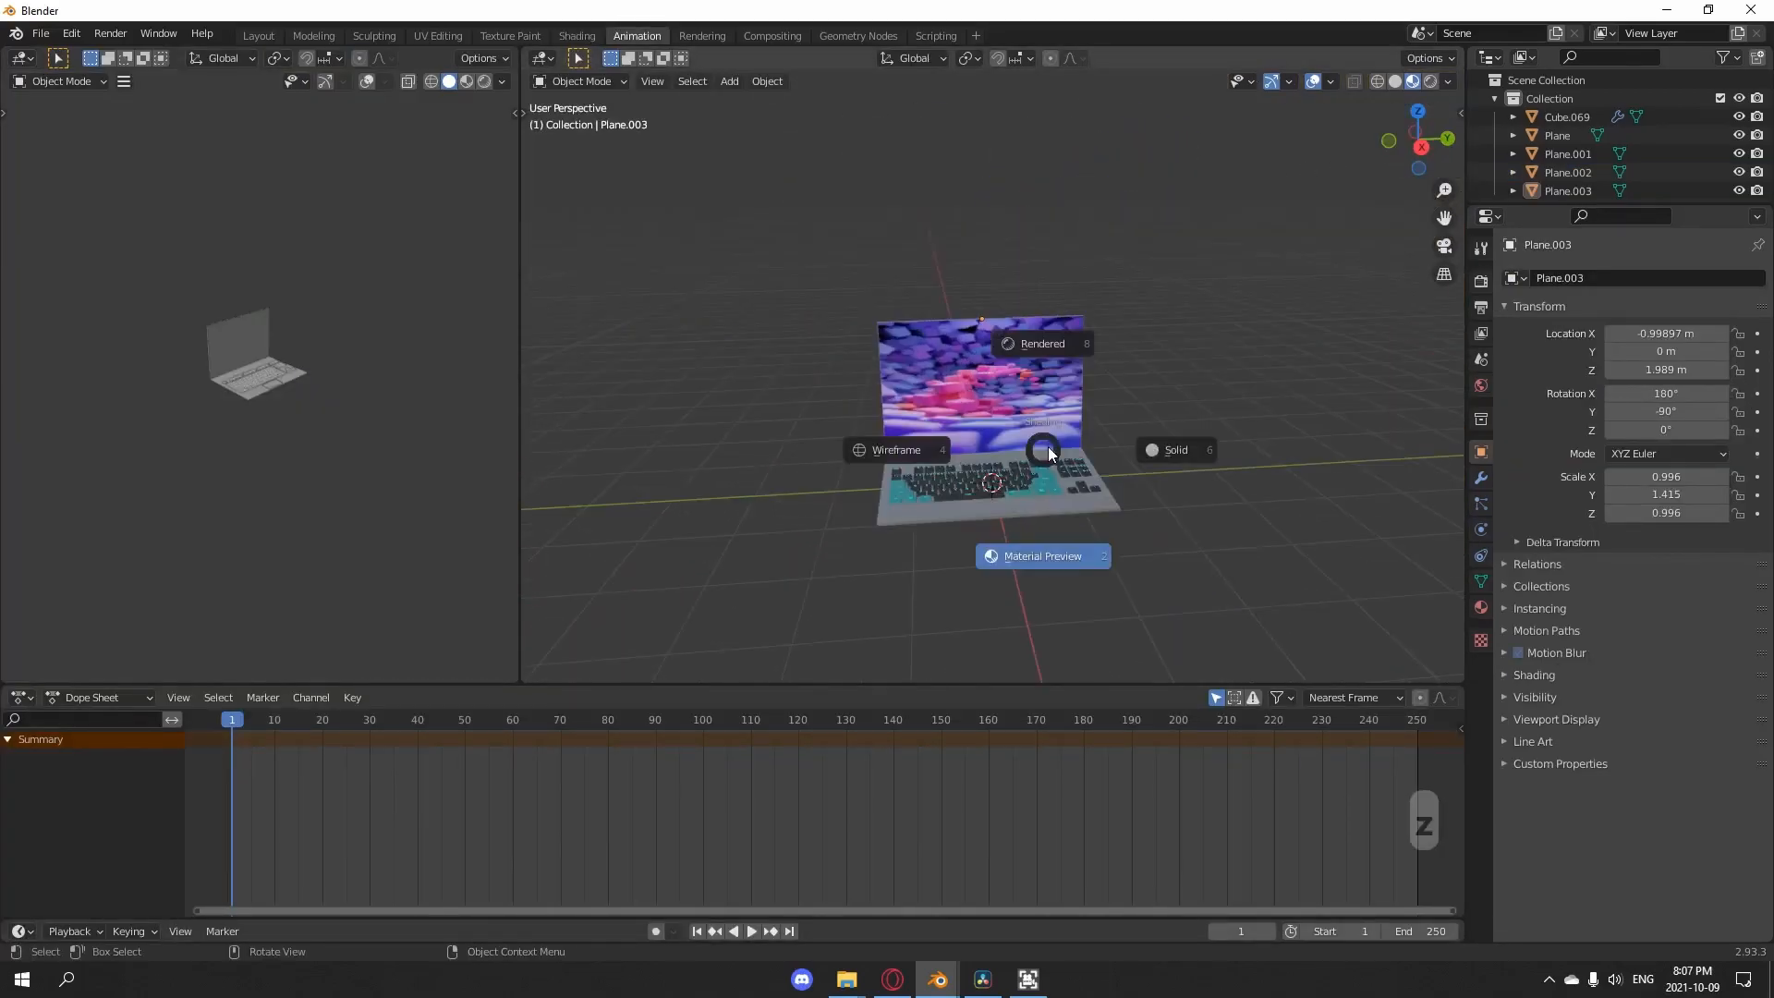
pyautogui.click(1056, 351)
pyautogui.scroll(3, 1101, 535)
pyautogui.moveTo(1013, 470)
pyautogui.mouseDown(button='middle')
pyautogui.moveTo(717, 457)
pyautogui.moveTo(1020, 462)
pyautogui.mouseUp(button='middle')
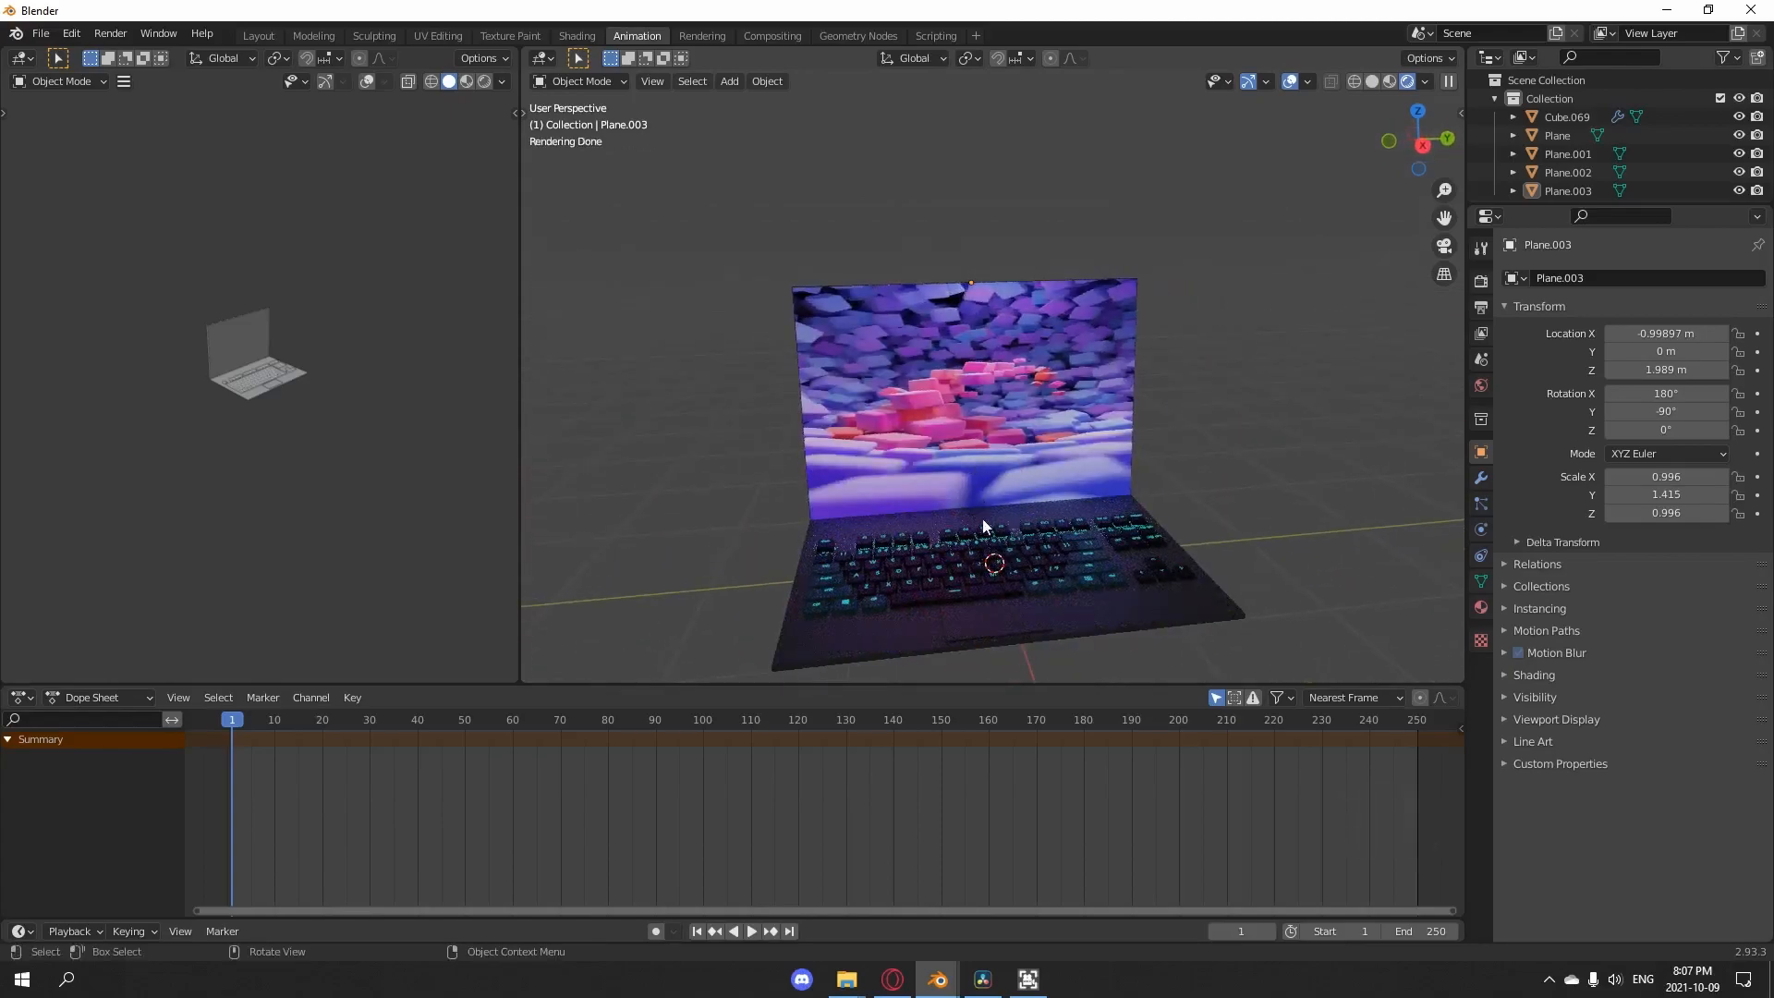
# - Switch the main viewport to material preview shading
pyautogui.press('z')
pyautogui.click(1023, 597)
pyautogui.click(1011, 441)
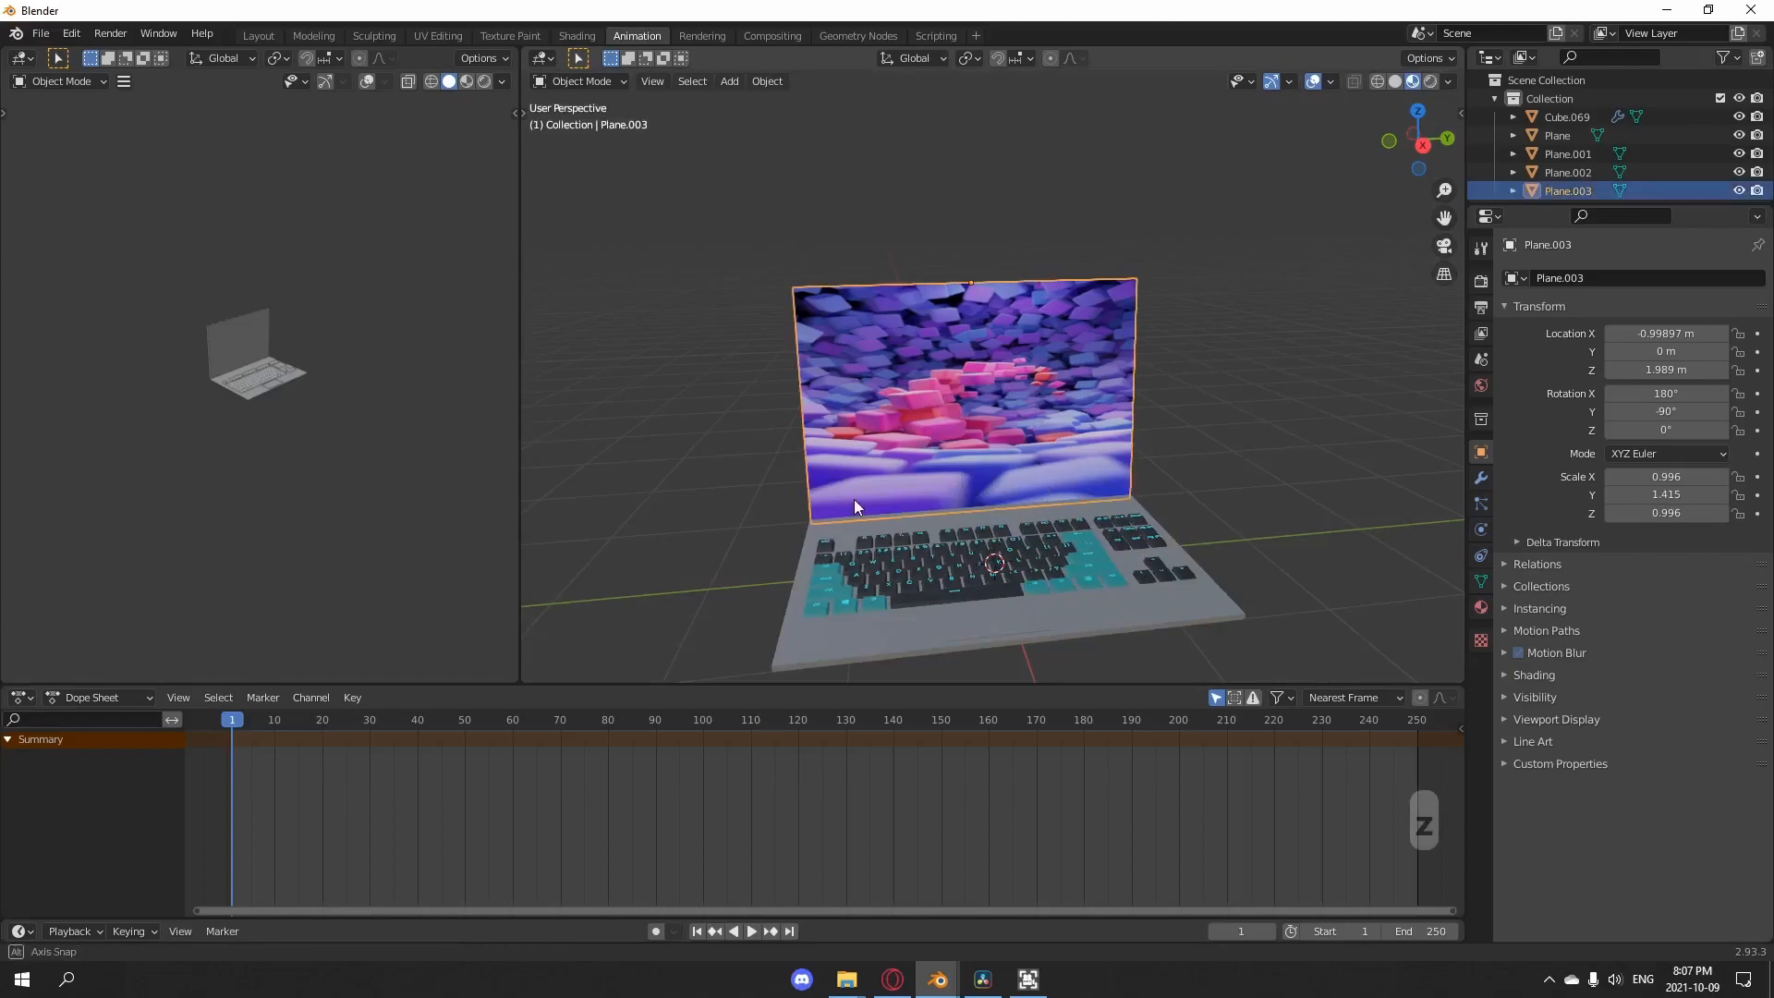
pyautogui.moveTo(854, 499); pyautogui.dragTo(1028, 508, button='middle')
# - Duplicate the laptop's screen plane in place and rotate the copy 90° about the global Y axis
pyautogui.click(899, 423)
pyautogui.click(941, 426)
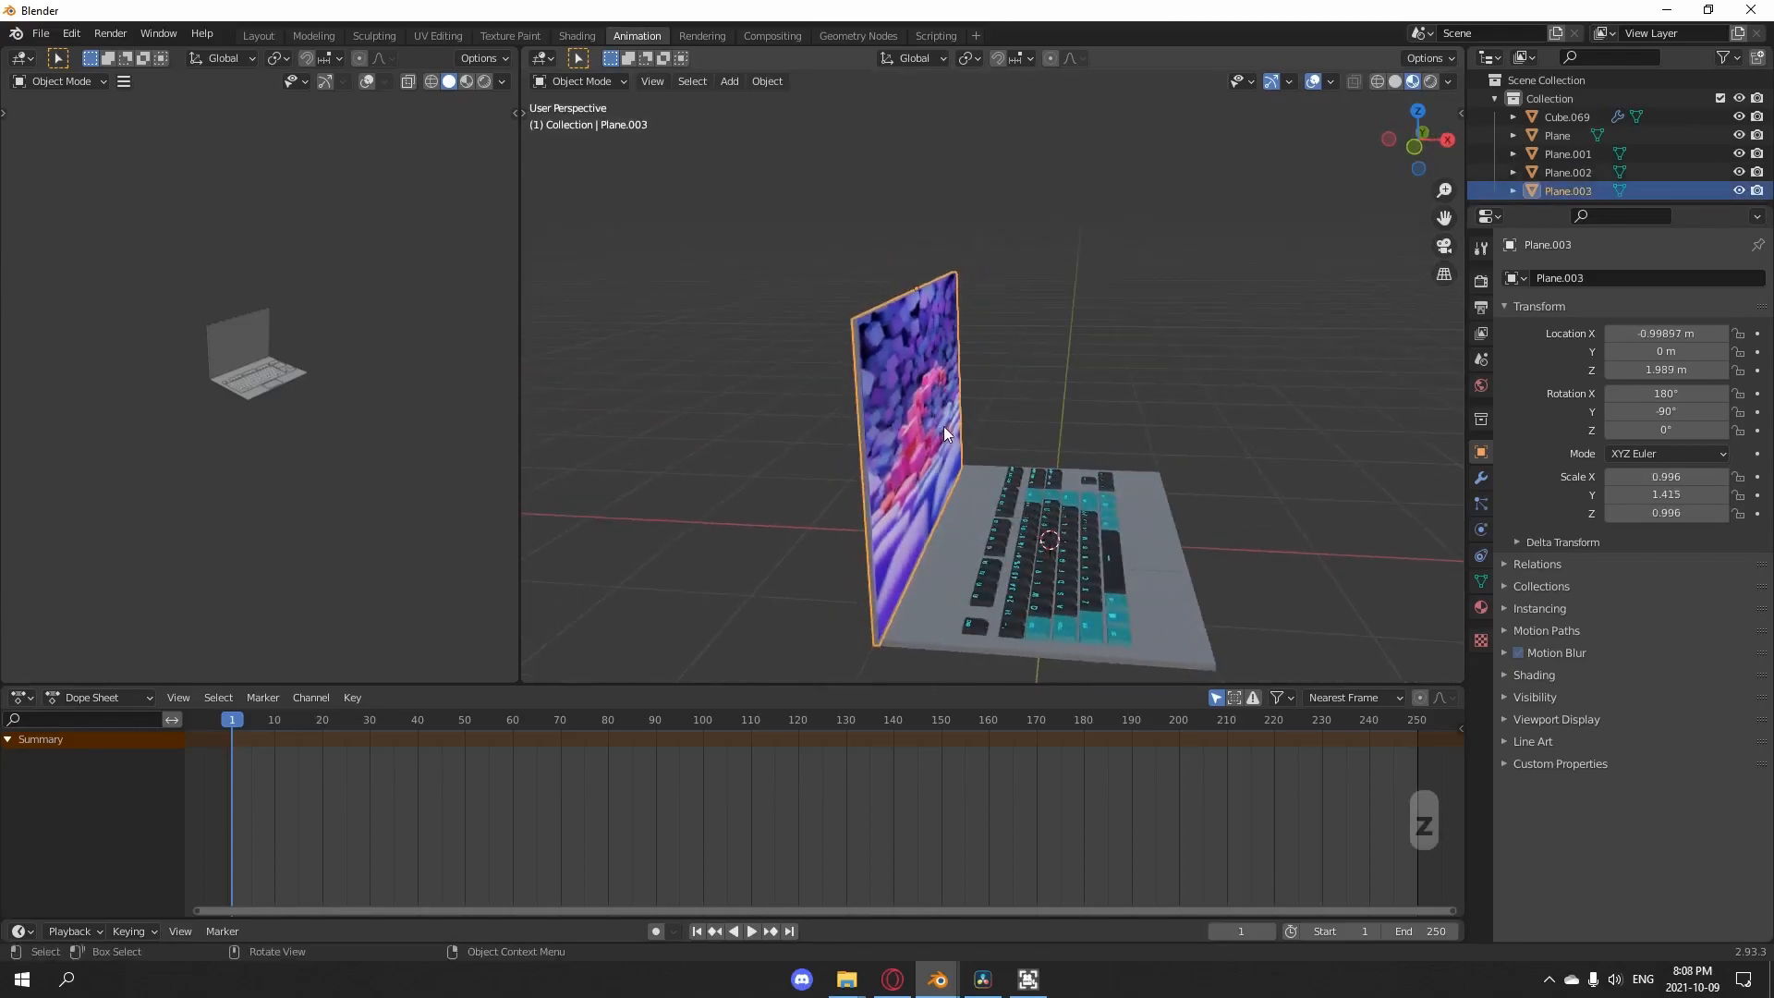
pyautogui.hotkey('shift', 'd')
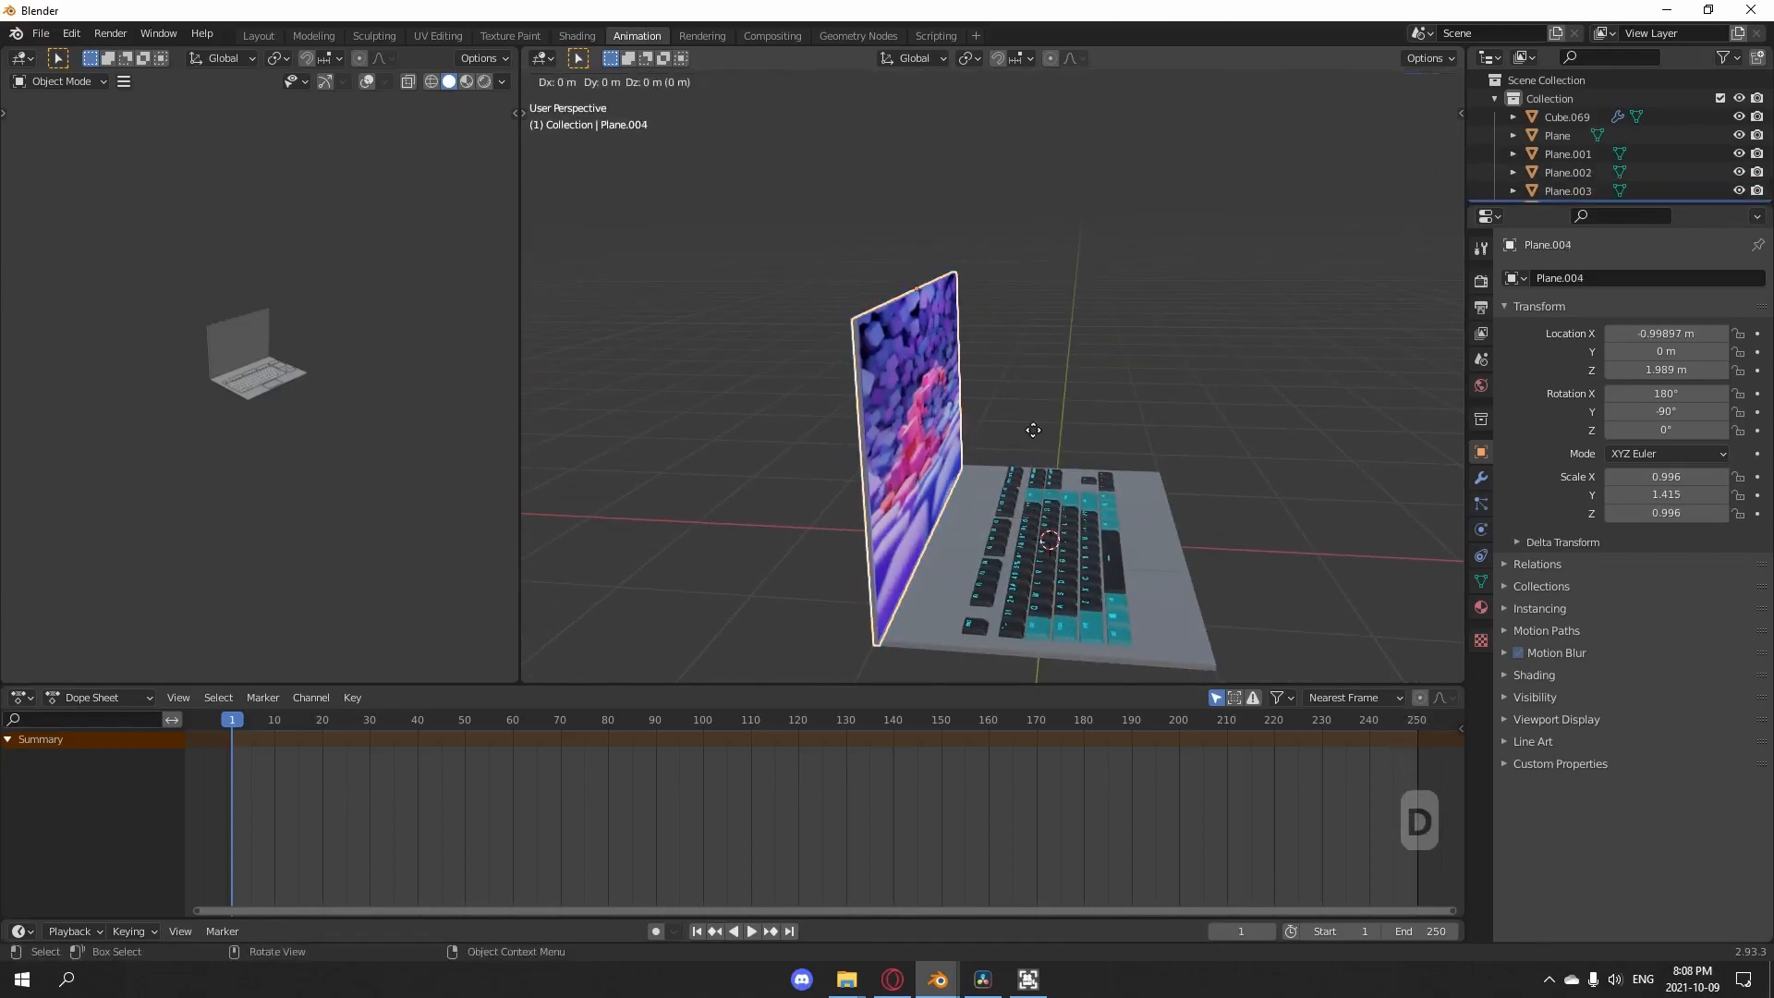
pyautogui.press('r')
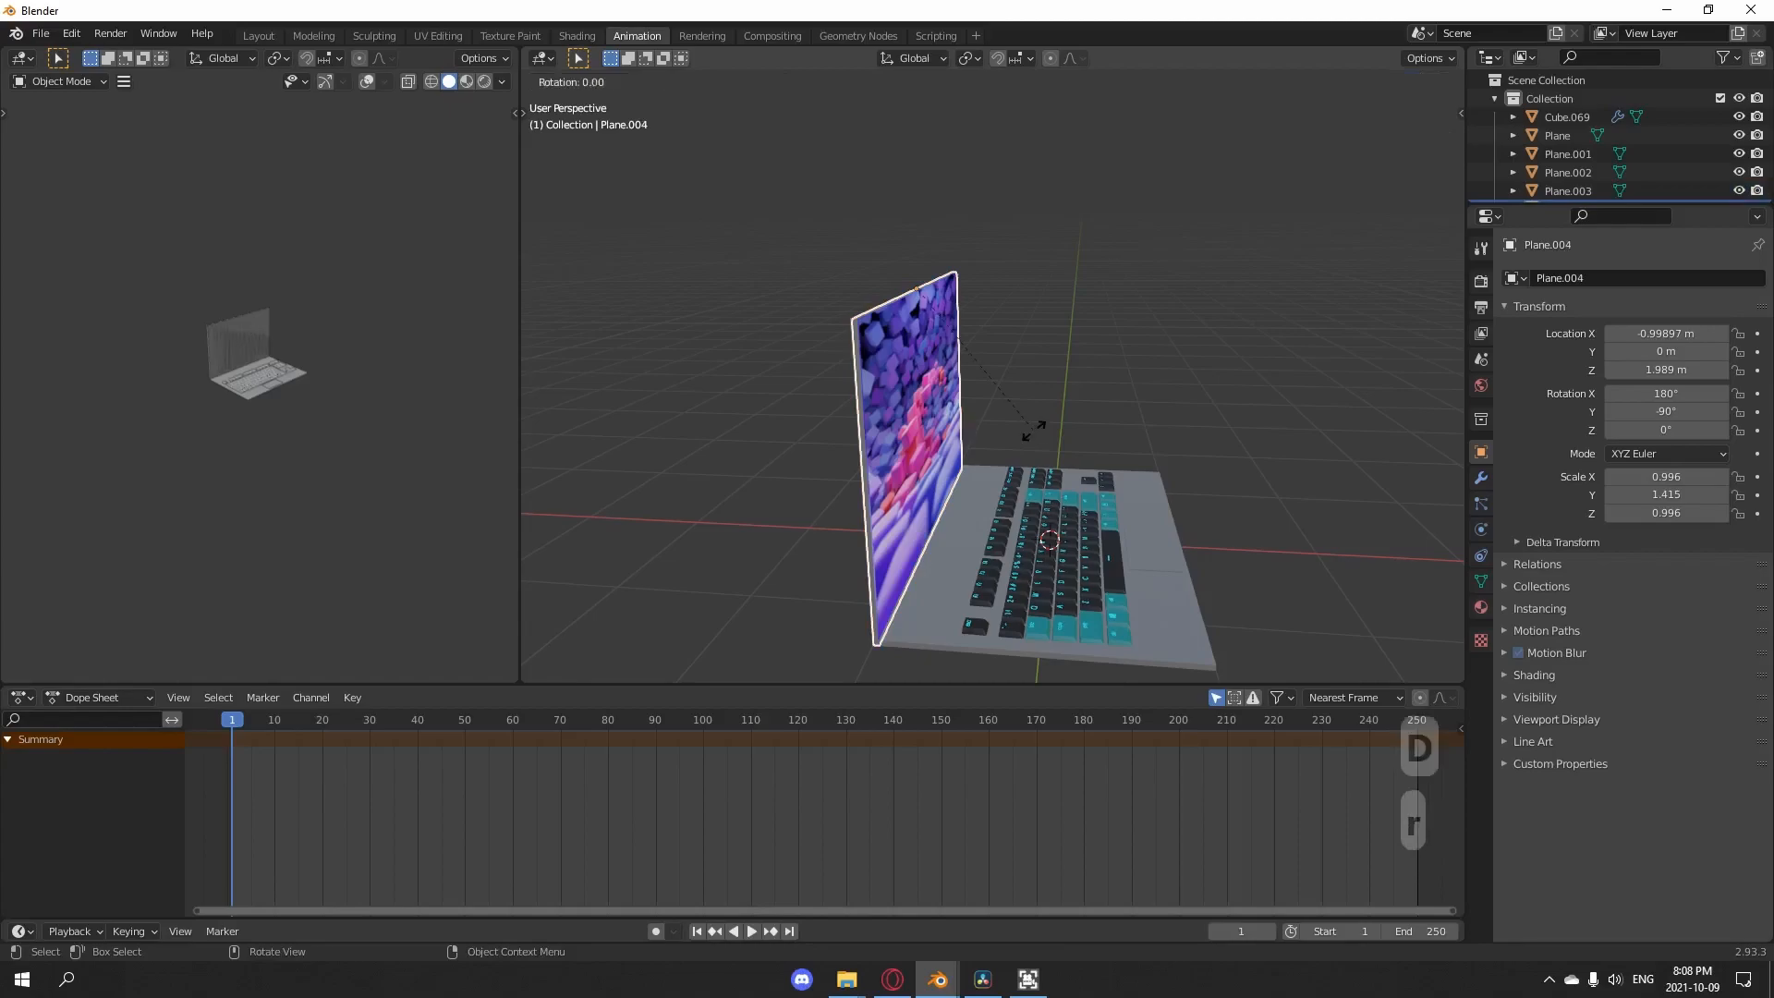
pyautogui.press('y')
pyautogui.press('9')
pyautogui.press('0')
pyautogui.click(1018, 437)
pyautogui.moveTo(1017, 436); pyautogui.dragTo(1111, 456, button='middle')
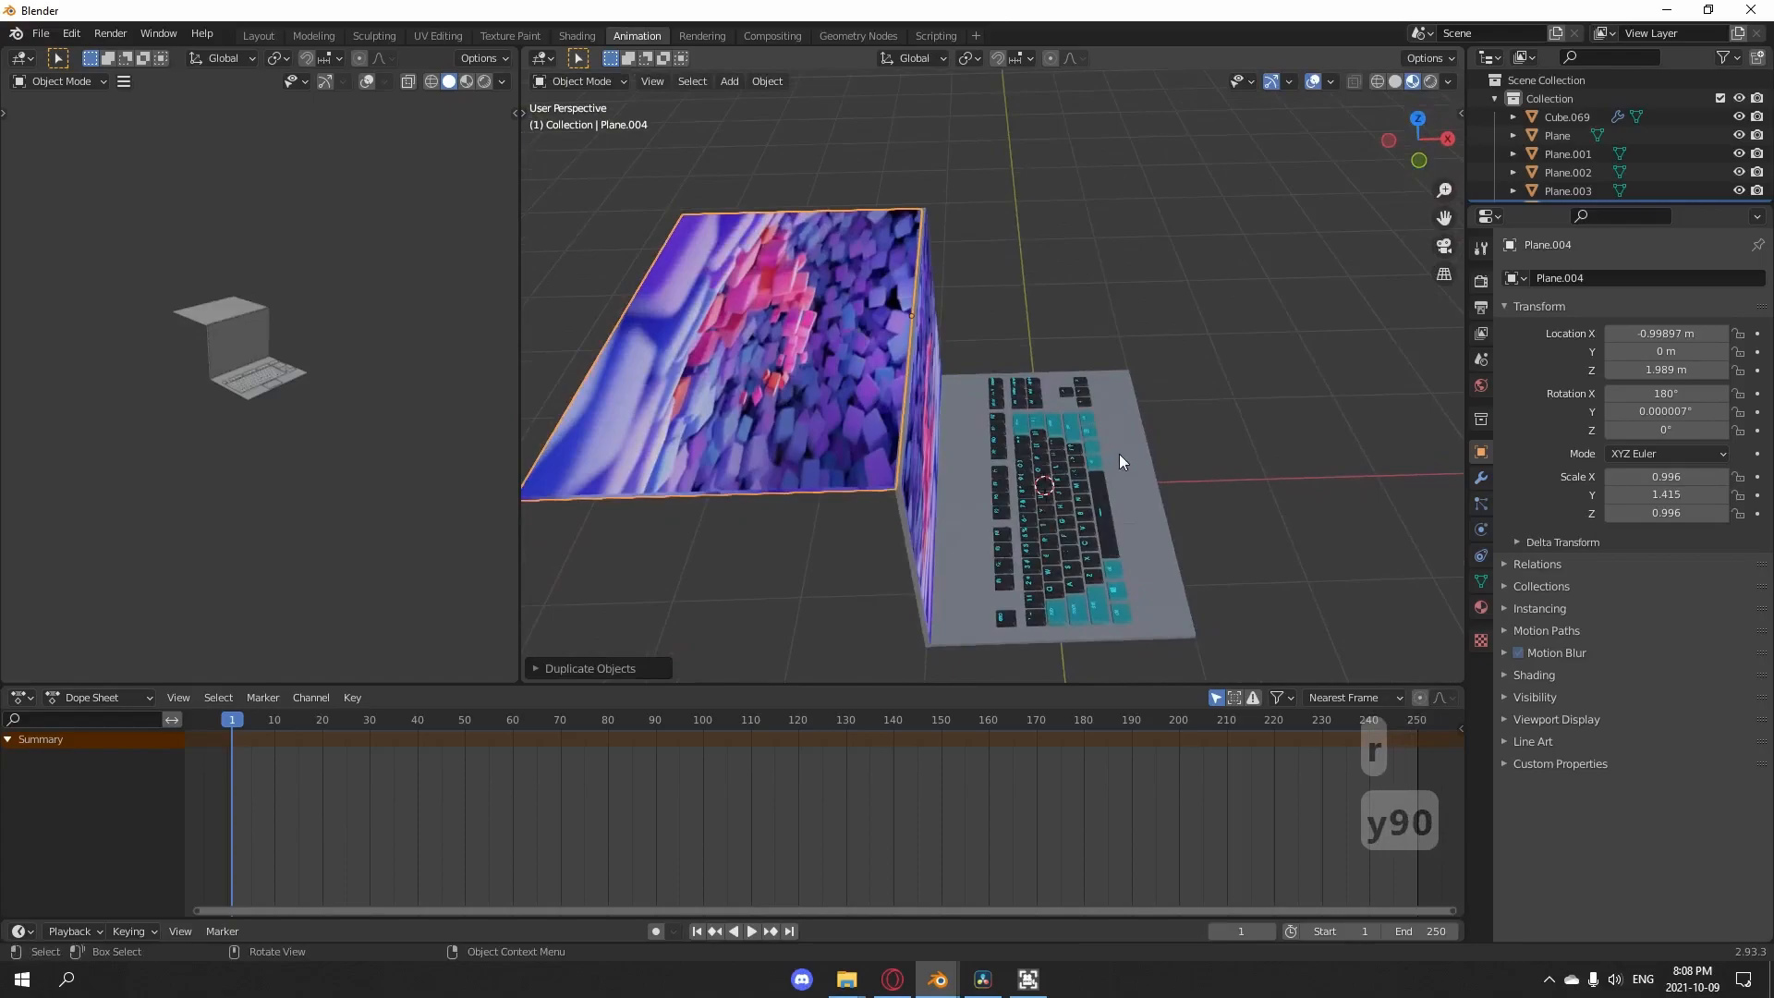
# - Scale the copy into a narrow strip, about 0.126 in X and 1.331 in Y, and move it along X to about -0.609 m
pyautogui.press('s')
pyautogui.press('x')
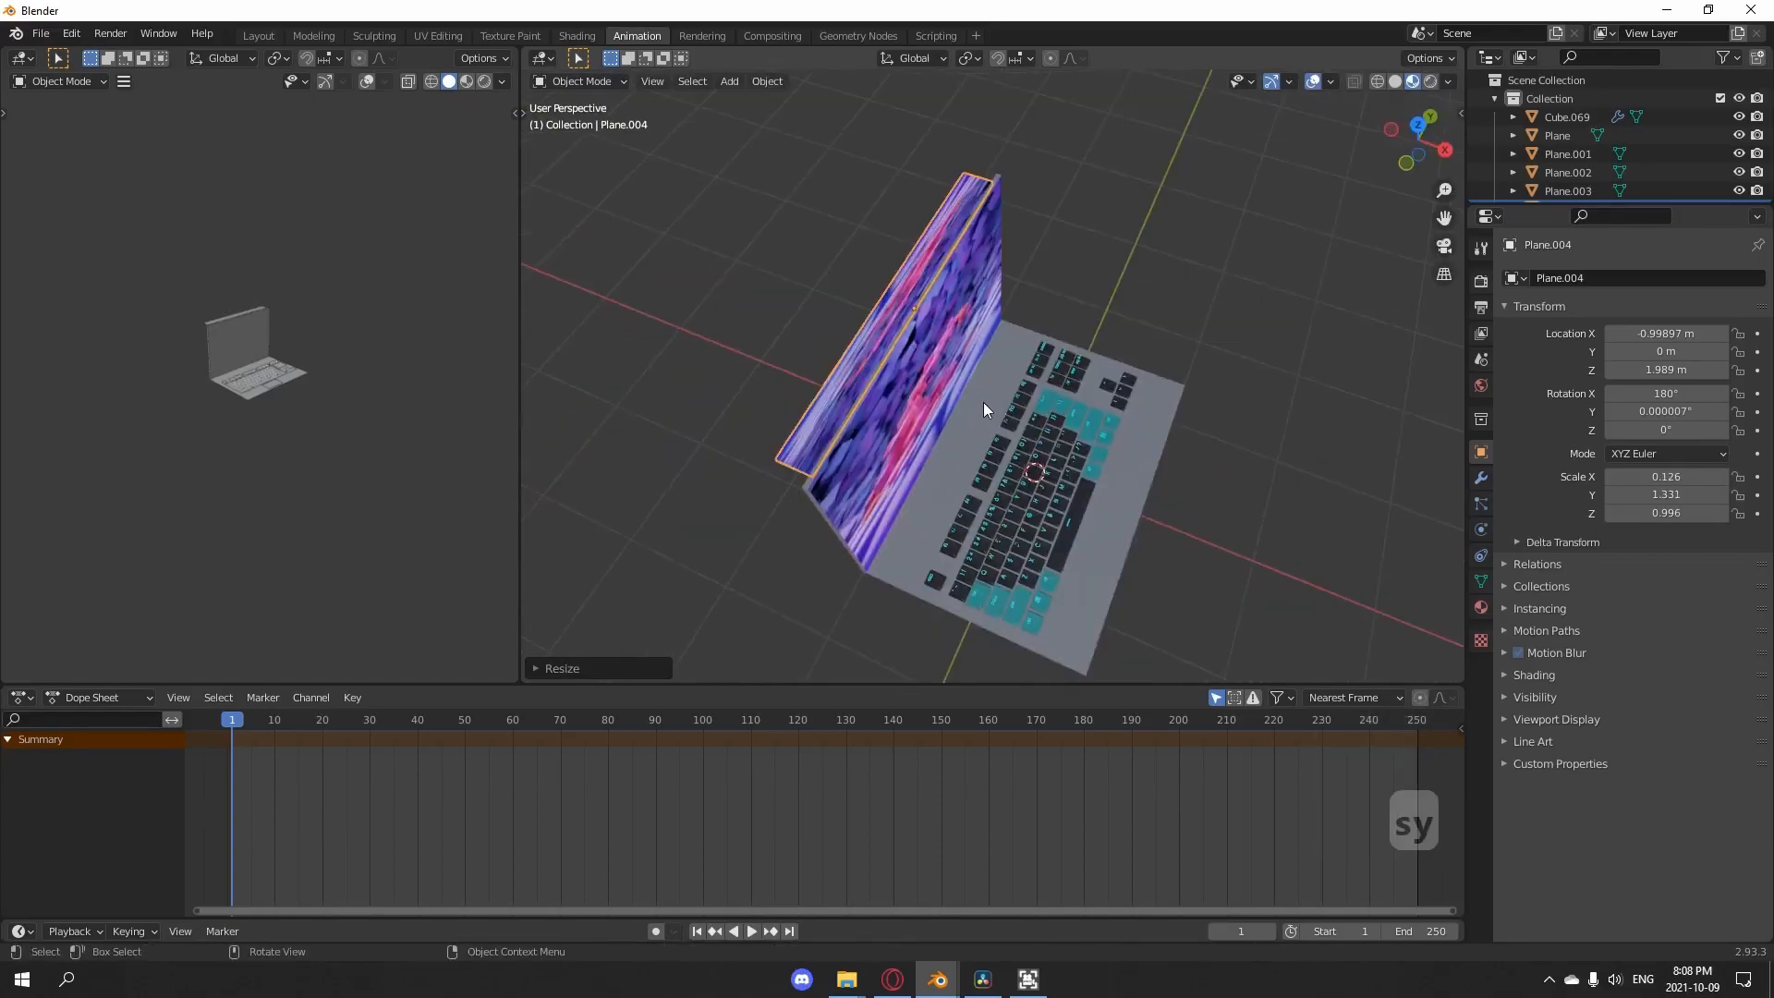
pyautogui.press('g')
pyautogui.press('y')
pyautogui.press('x')
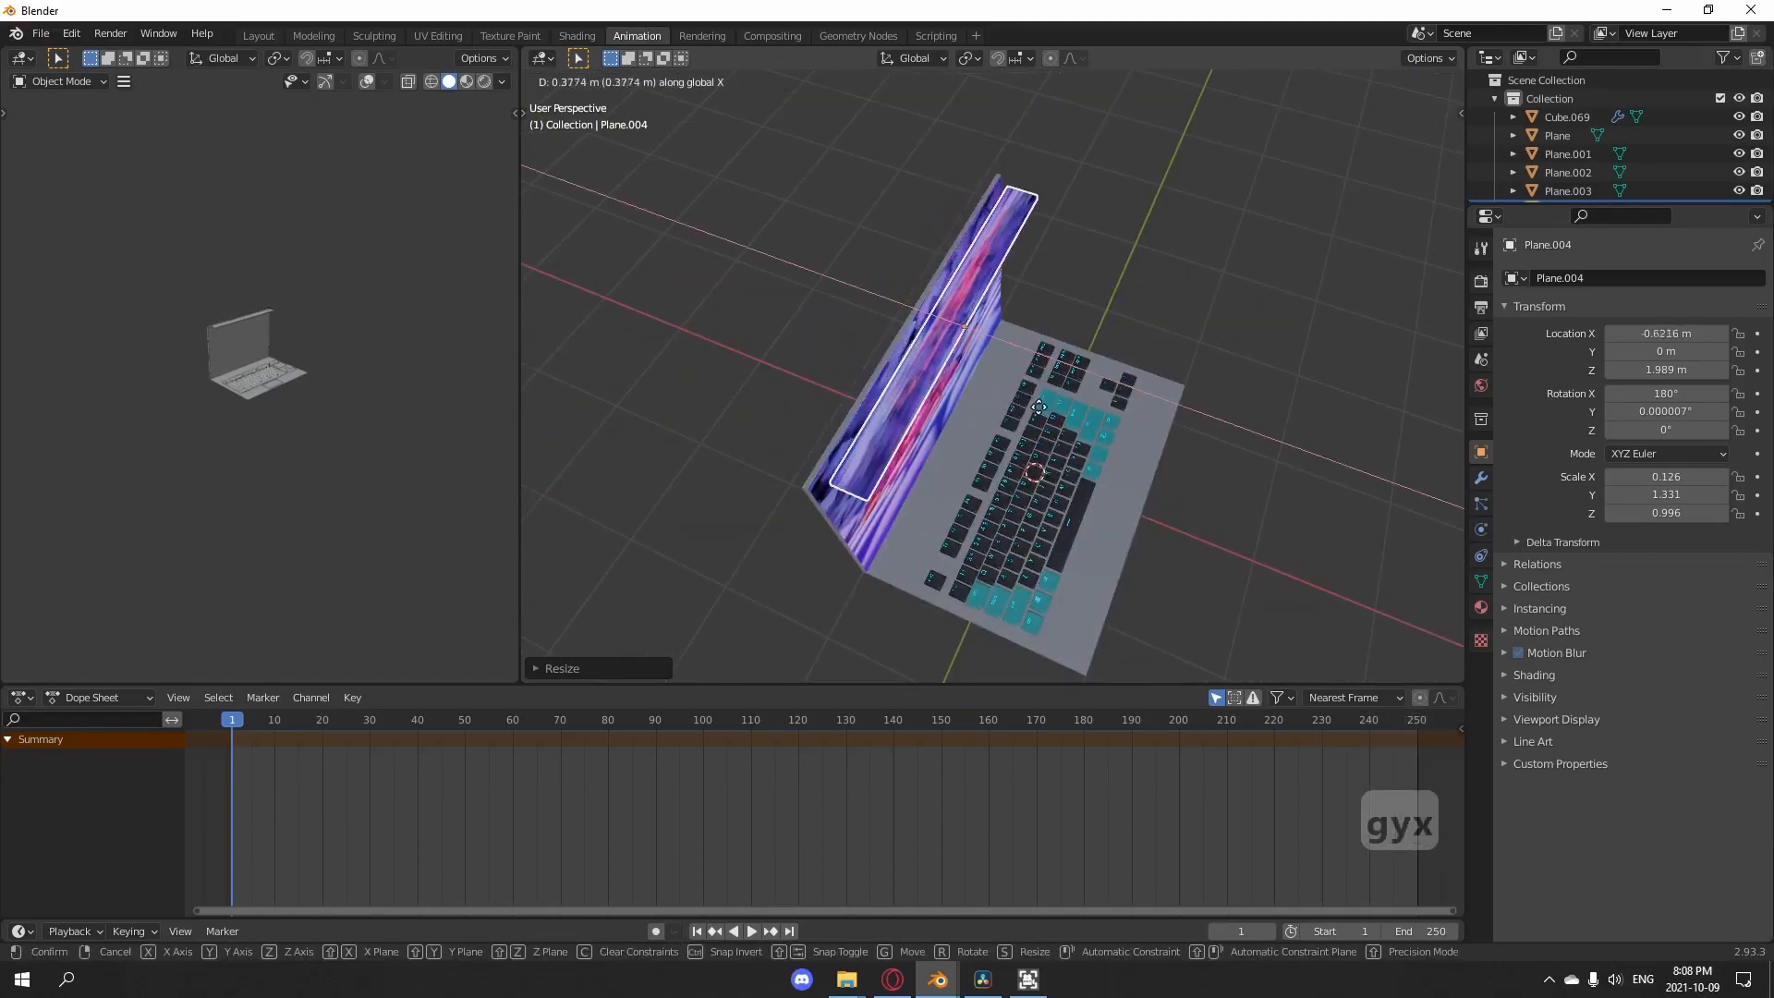
pyautogui.click(1040, 407)
# - Lower the strip along Z to about 0.046 m, onto the laptop base between the screen and keyboard
pyautogui.moveTo(1040, 407); pyautogui.dragTo(1094, 337, button='middle')
pyautogui.press('g')
pyautogui.press('z')
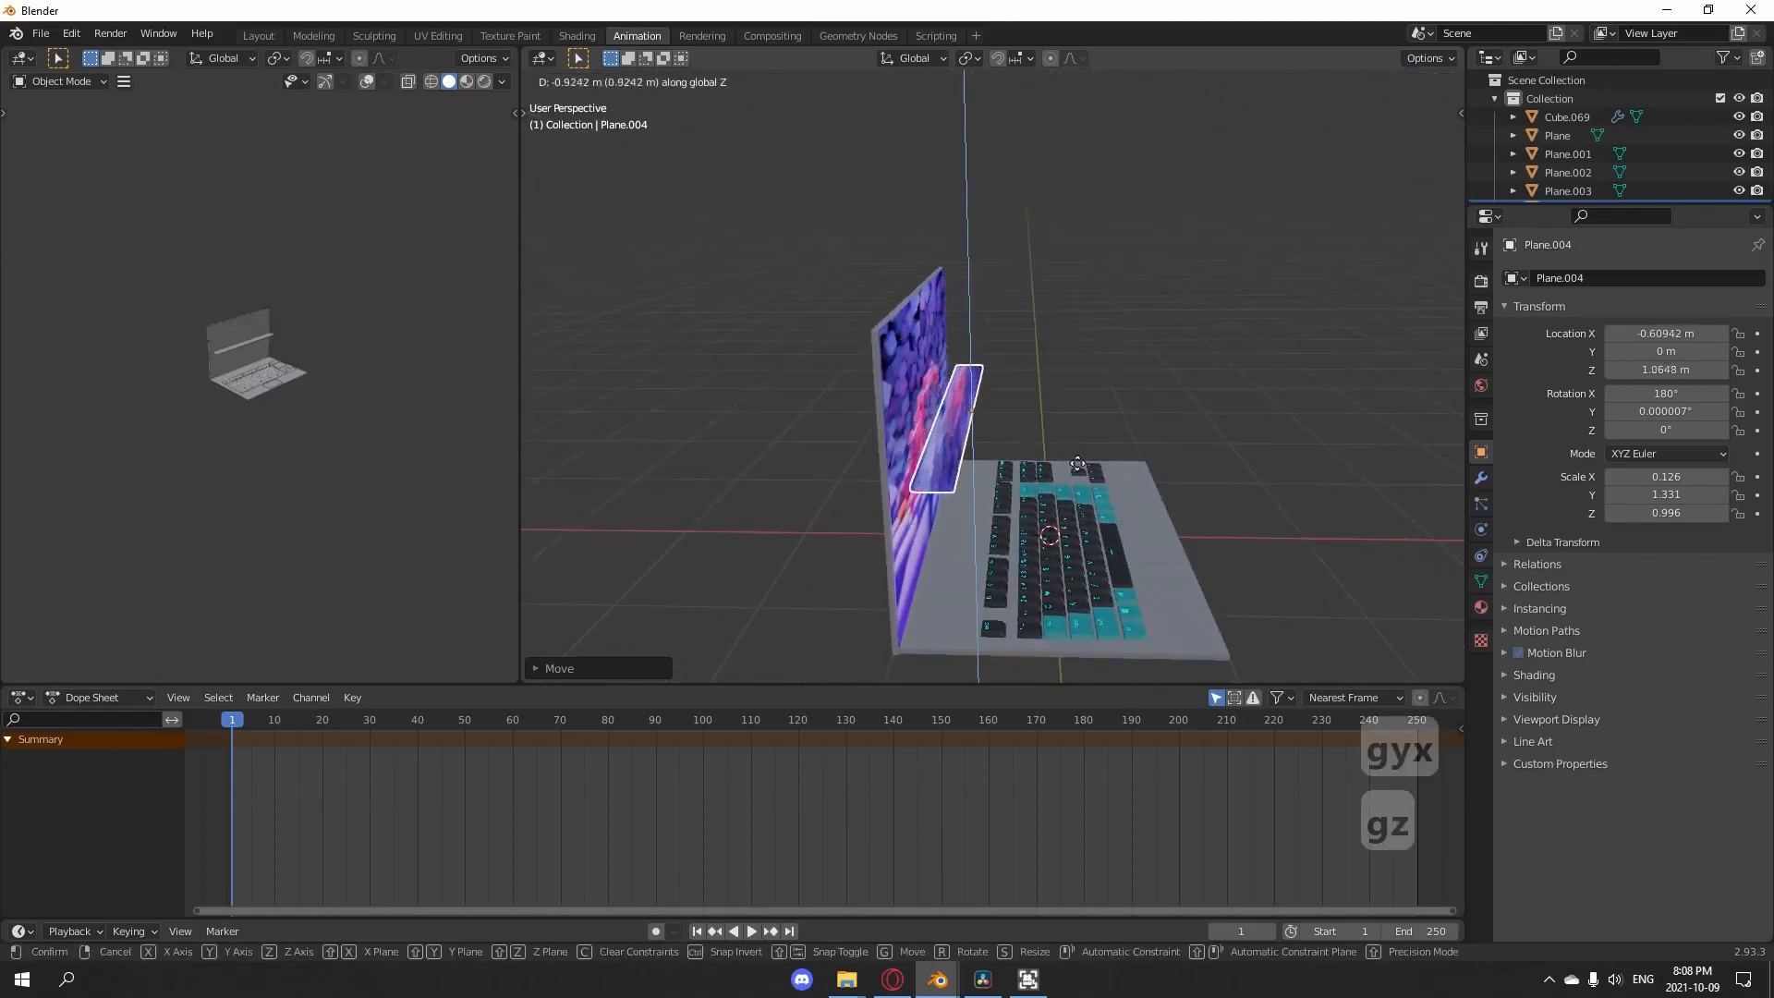
pyautogui.click(1063, 571)
# - Switch the viewport to rendered shading and inspect how the strip looks between the screen and keyboard
pyautogui.moveTo(1076, 397)
pyautogui.mouseDown(button='middle')
pyautogui.moveTo(1078, 474)
pyautogui.moveTo(931, 405)
pyautogui.moveTo(1011, 525)
pyautogui.moveTo(1024, 485)
pyautogui.moveTo(1023, 517)
pyautogui.moveTo(1069, 554)
pyautogui.moveTo(1034, 486)
pyautogui.mouseUp(button='middle')
pyautogui.scroll(6, 1046, 586)
pyautogui.scroll(-6, 1021, 590)
pyautogui.press('z')
pyautogui.press('z')
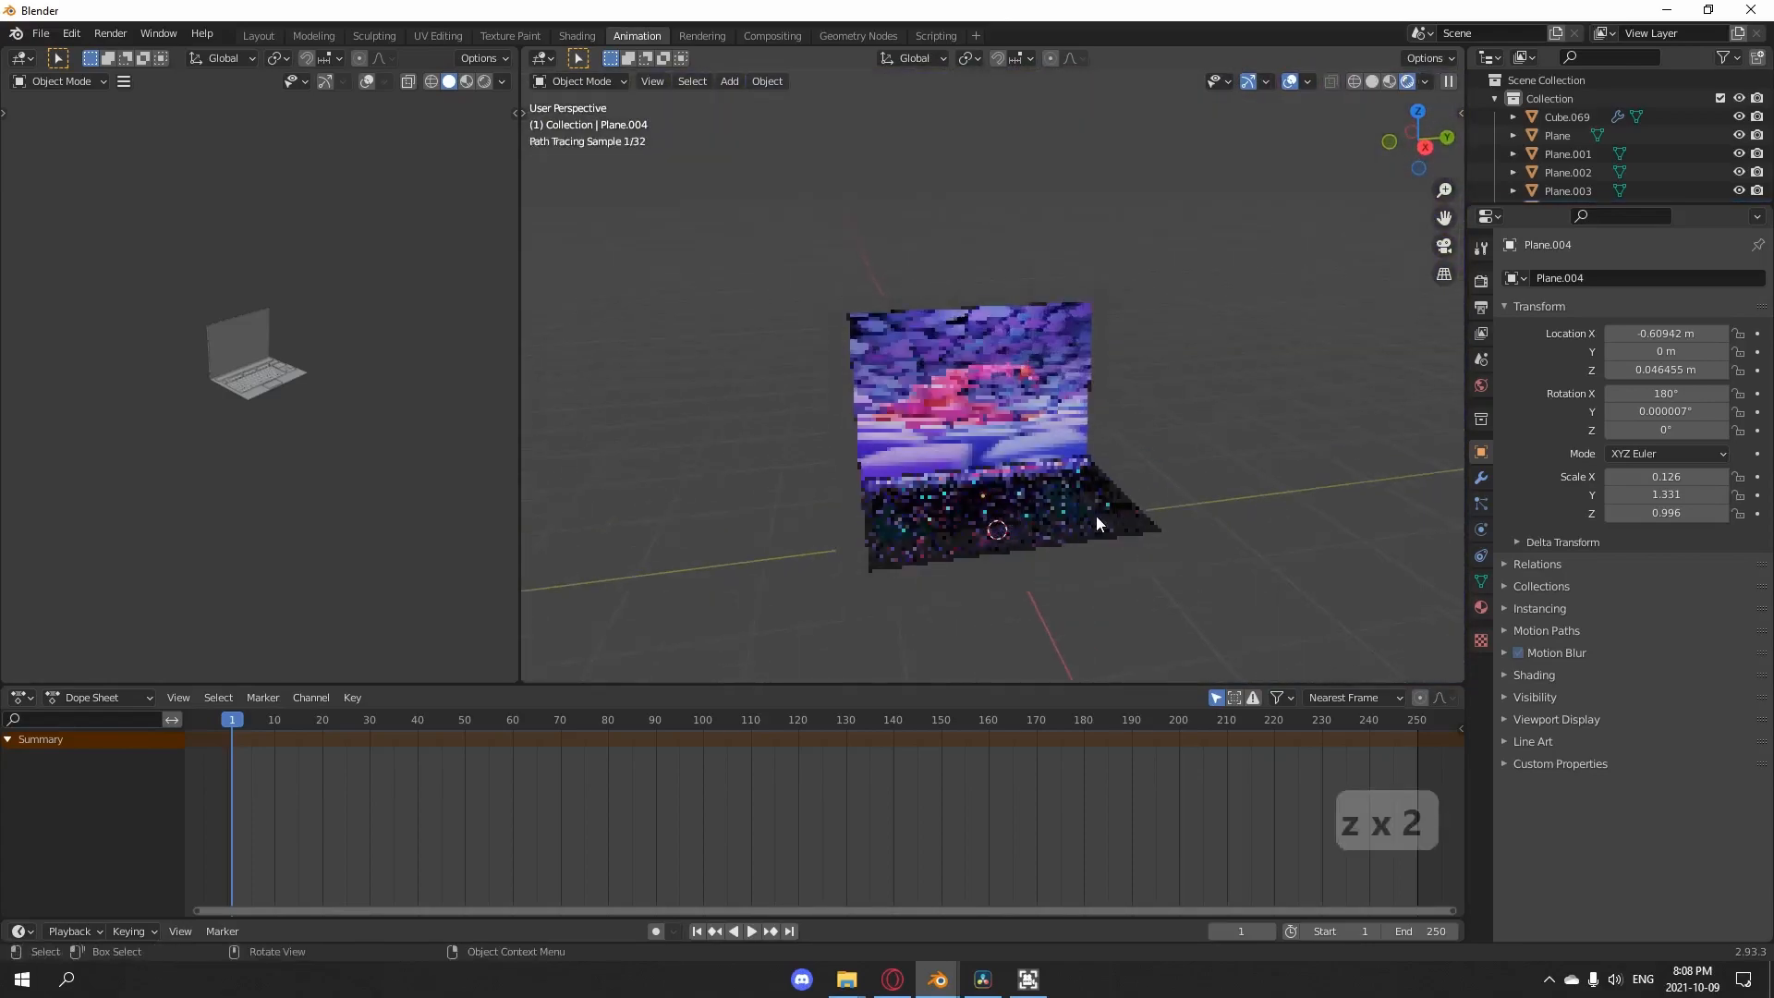
pyautogui.scroll(3, 1096, 516)
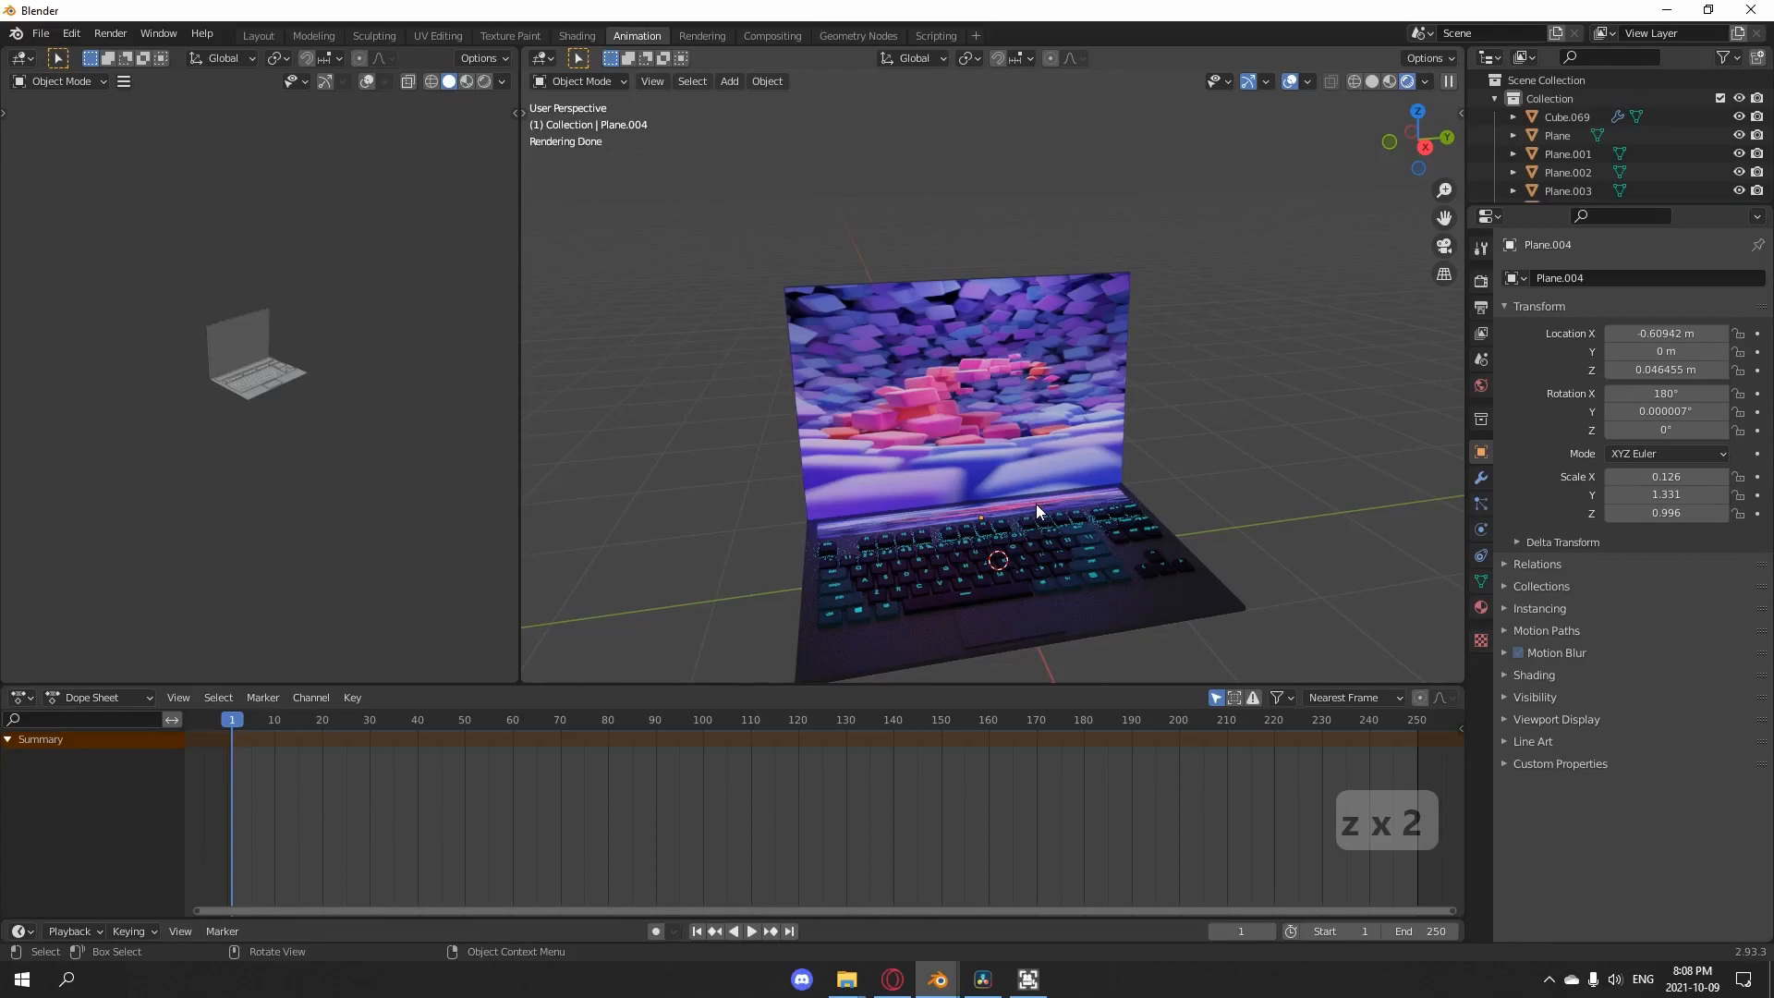
pyautogui.moveTo(1043, 513)
pyautogui.mouseDown(button='middle')
pyautogui.moveTo(935, 523)
pyautogui.moveTo(955, 541)
pyautogui.moveTo(780, 525)
pyautogui.moveTo(1033, 493)
pyautogui.moveTo(994, 529)
pyautogui.mouseUp(button='middle')
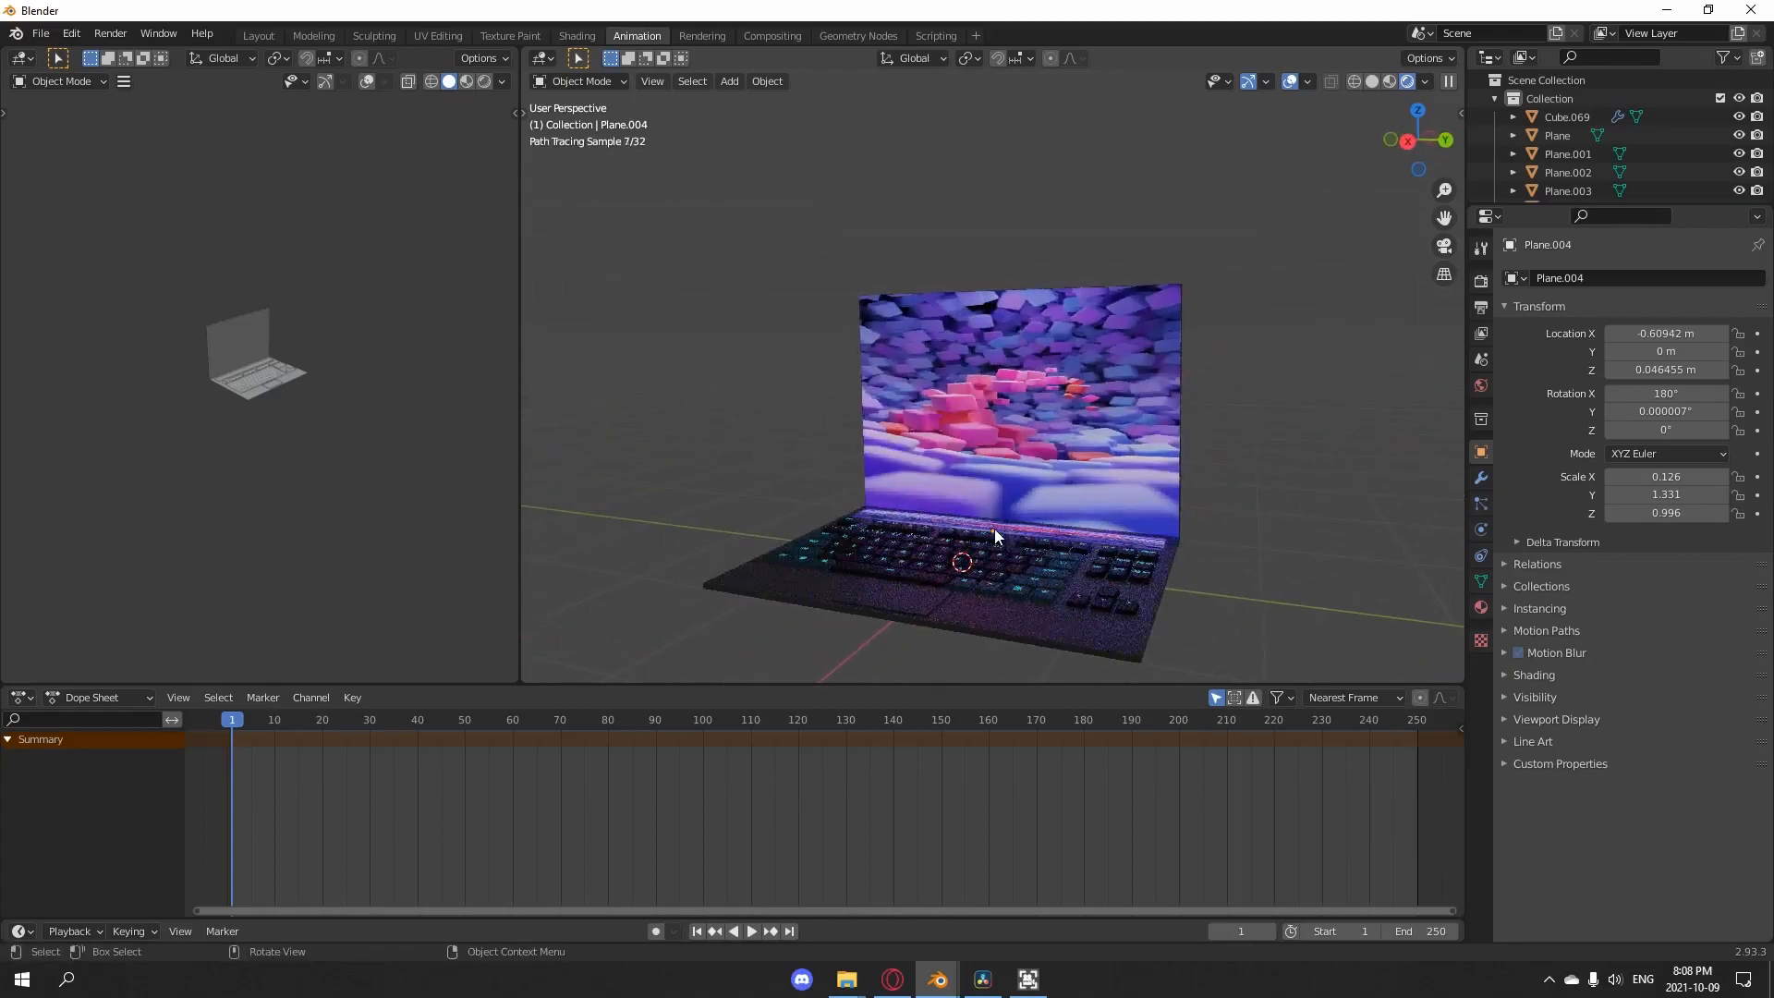
# - Shift the strip between the screen and keyboard along X to about -0.583 m
pyautogui.press('z')
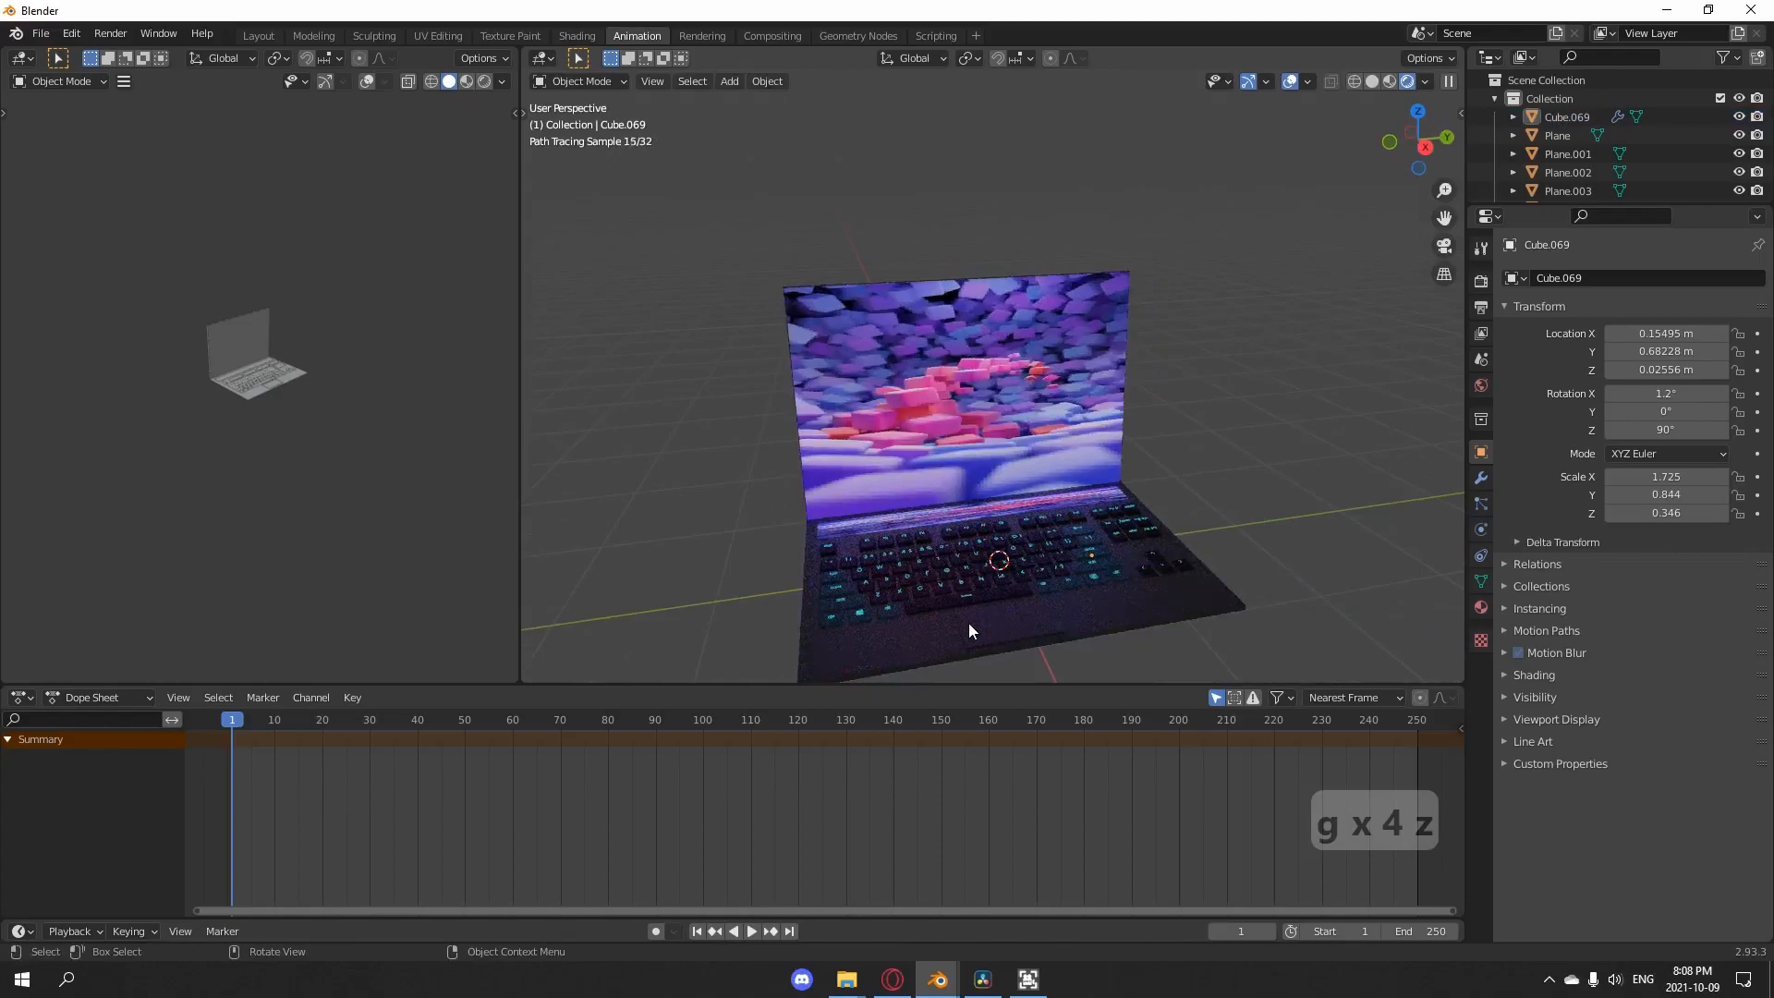
pyautogui.moveTo(972, 514); pyautogui.dragTo(1011, 501, button='middle')
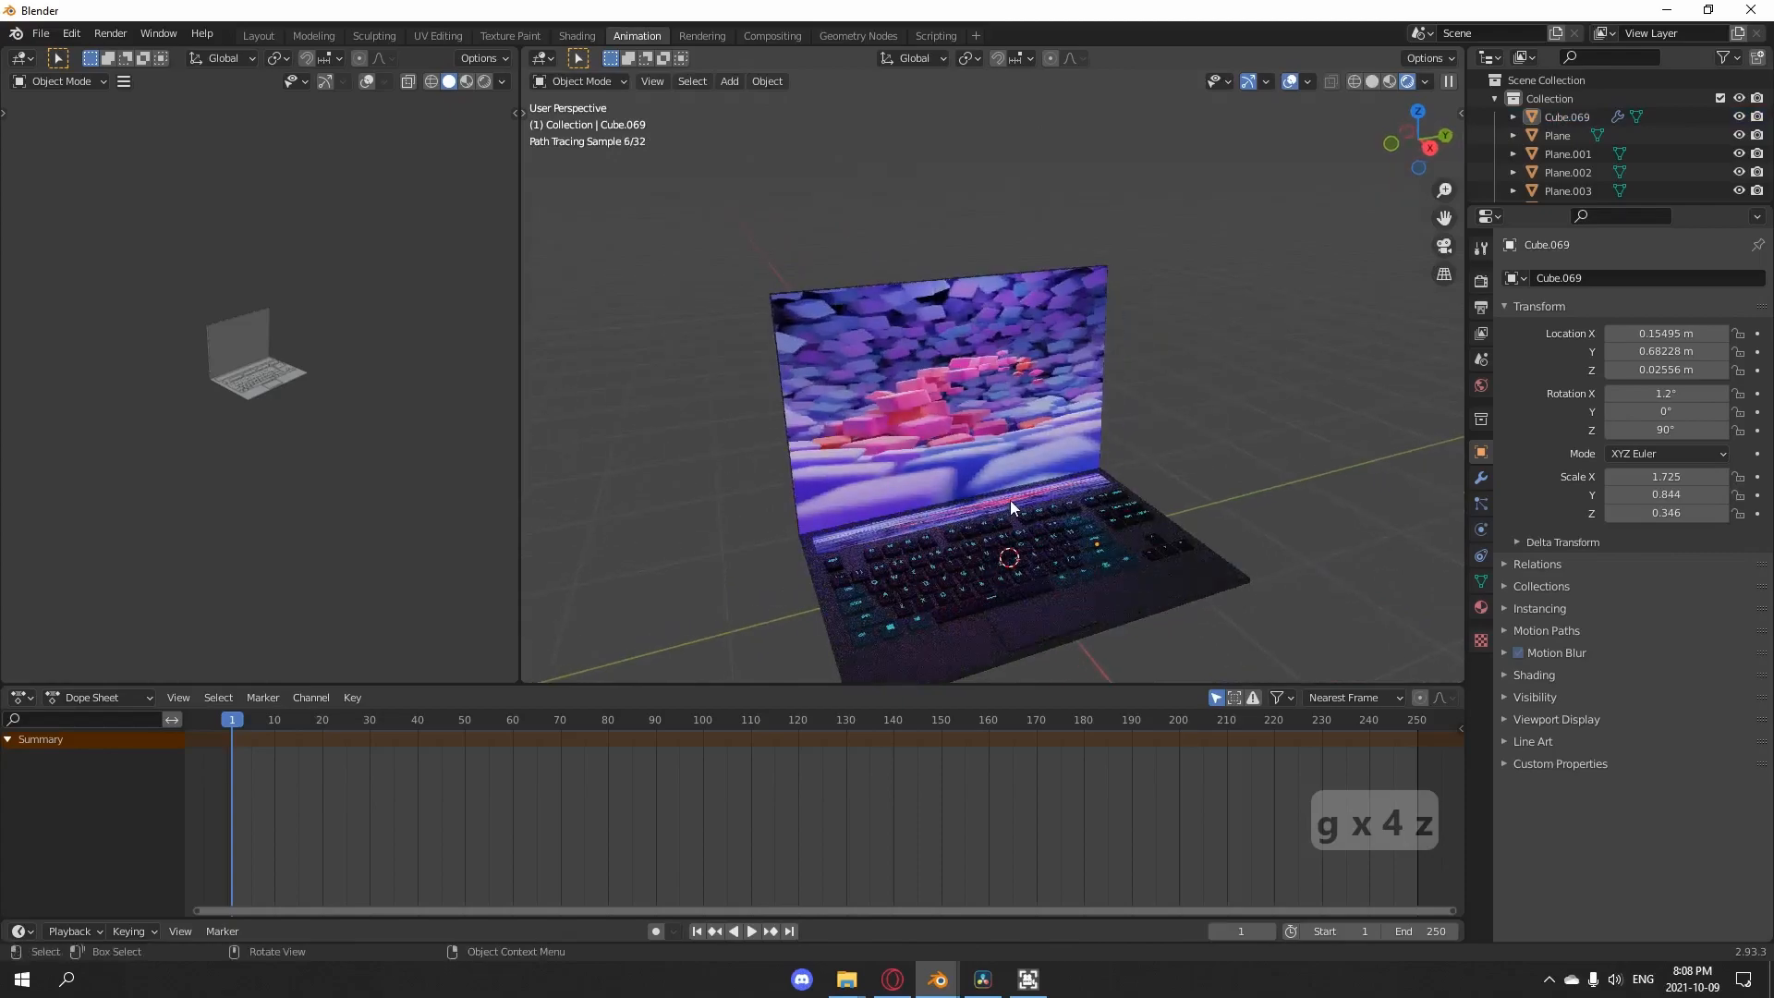
pyautogui.click(978, 501)
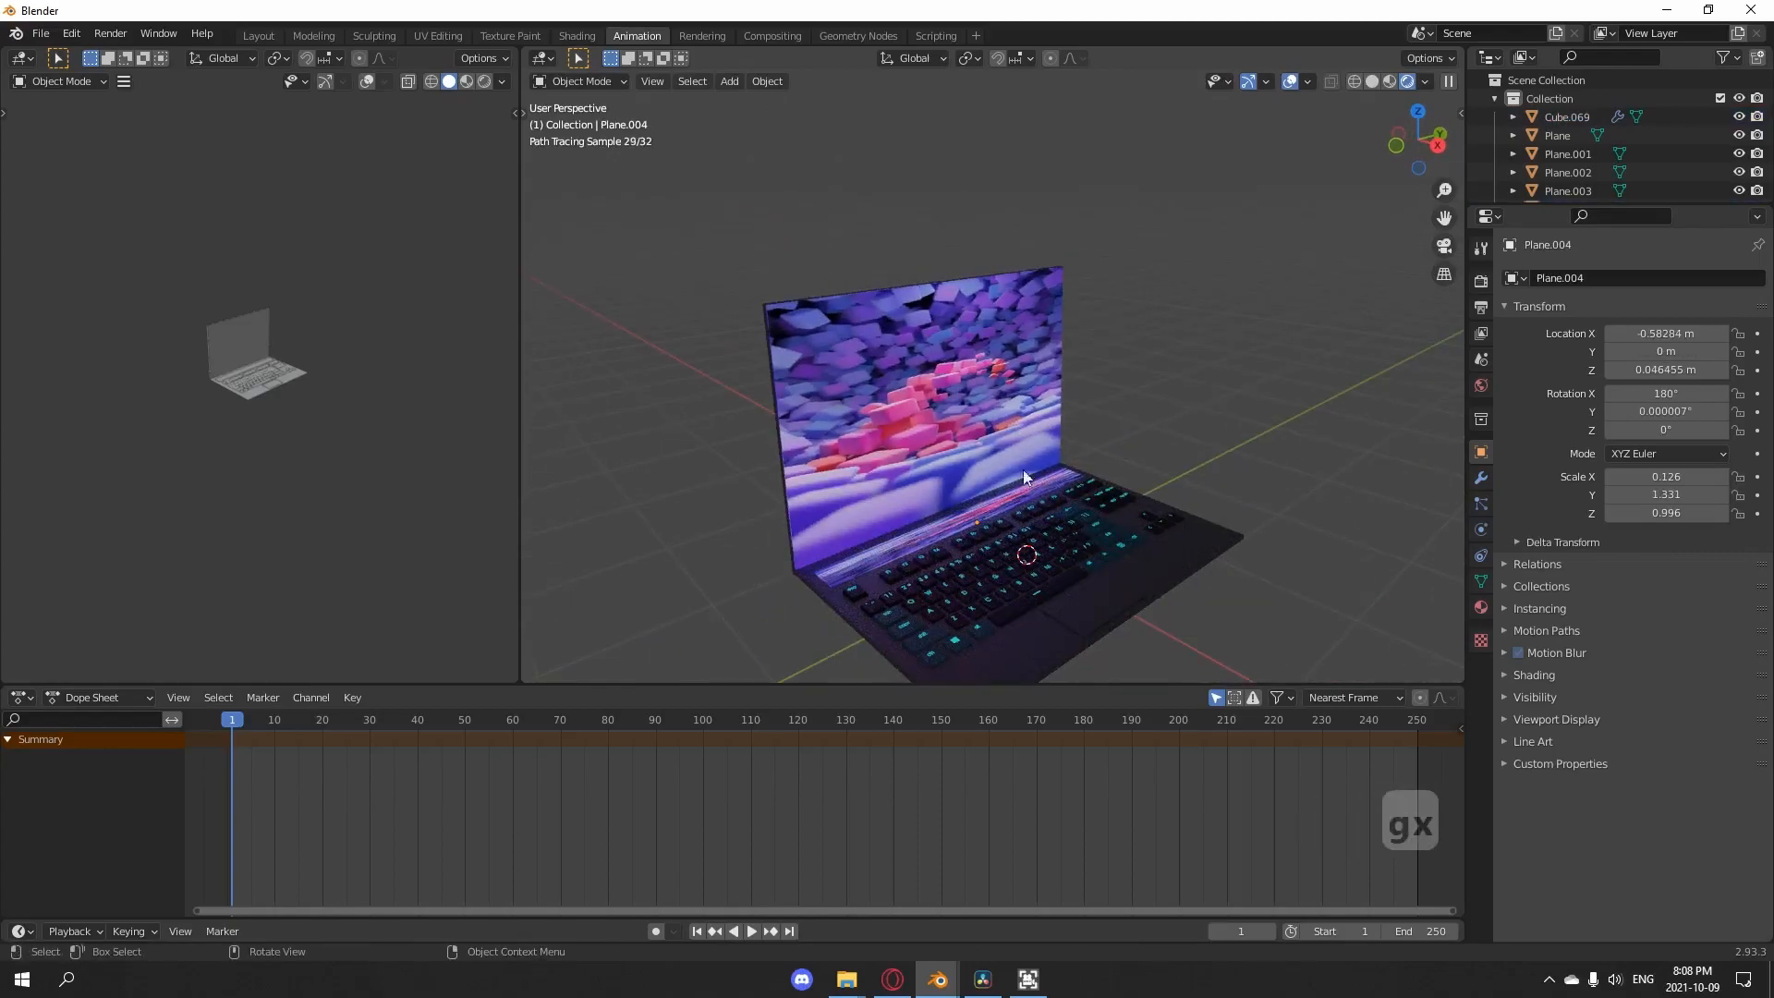